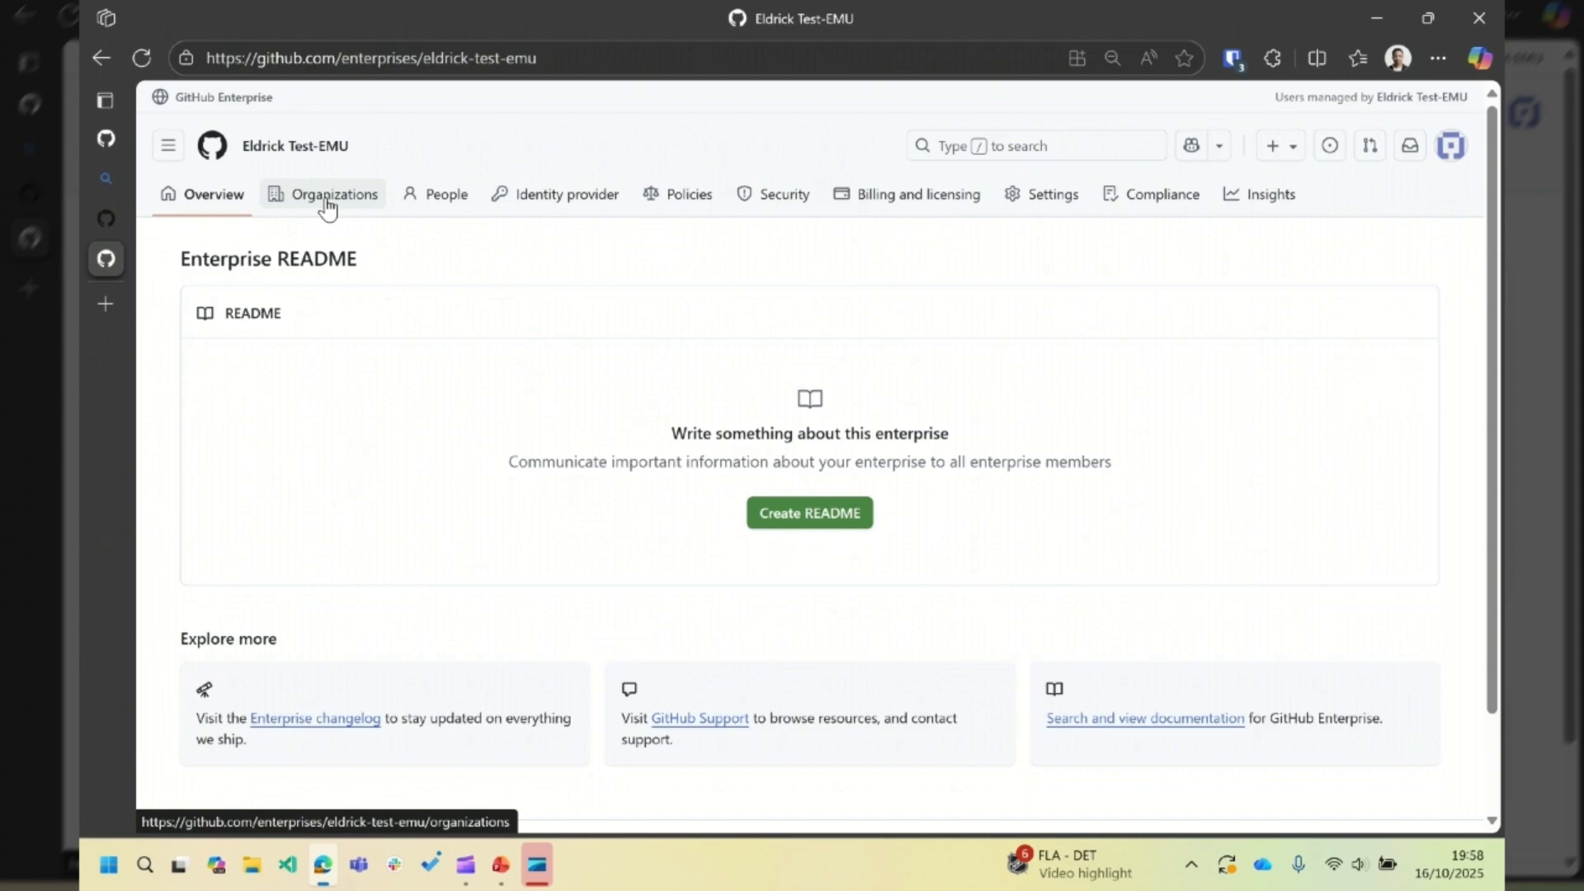
Create a new enterprise organization named etorg-o and finish its setup without adding more owners
left_click(356, 200)
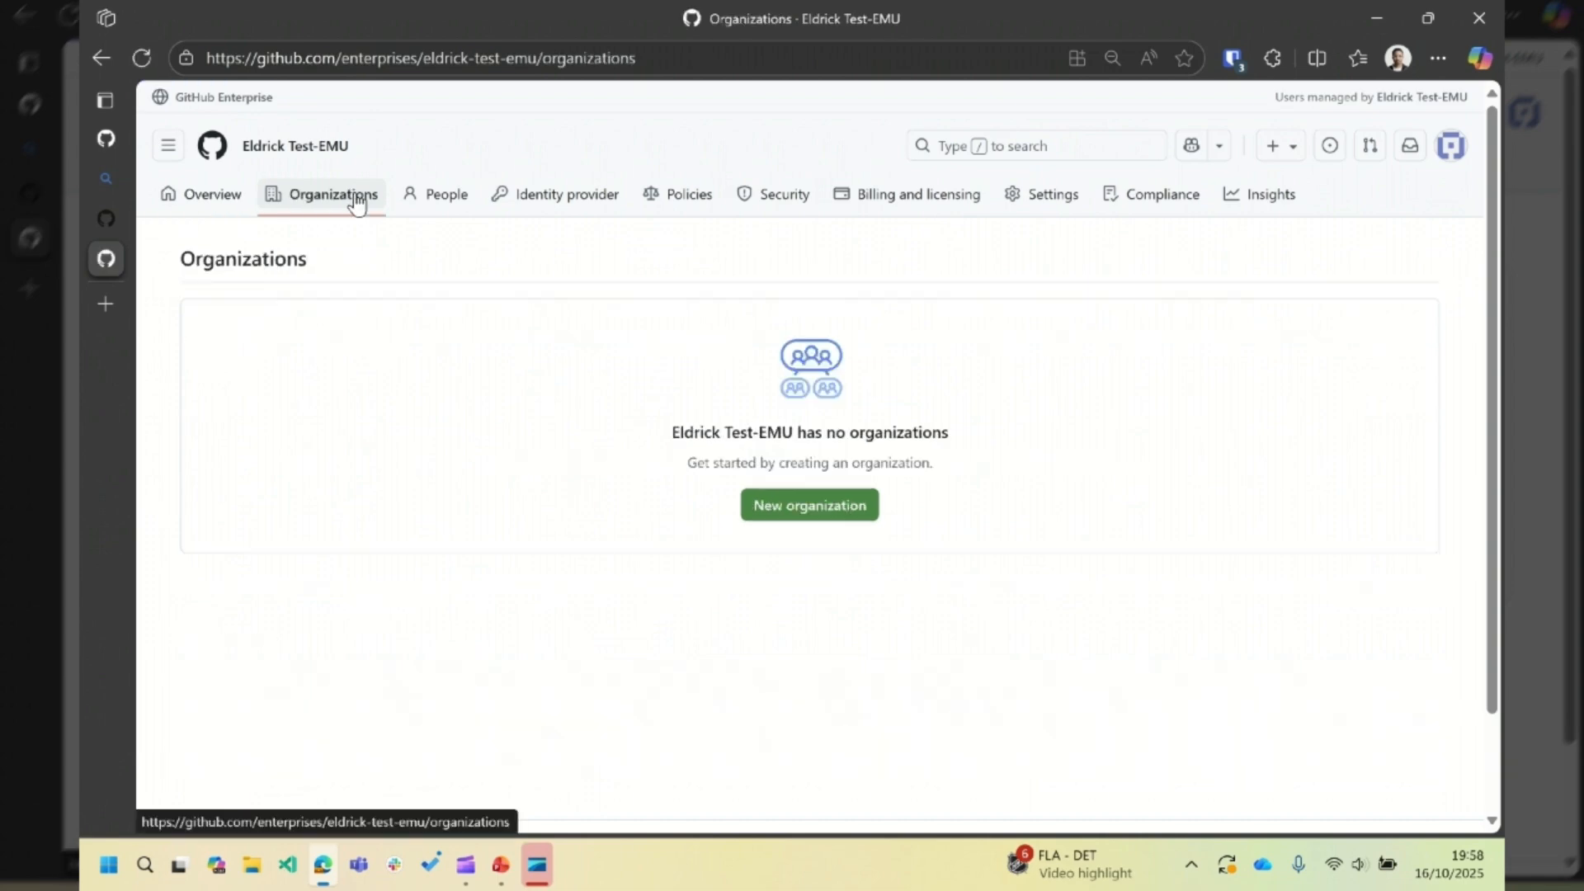
left_click(771, 519)
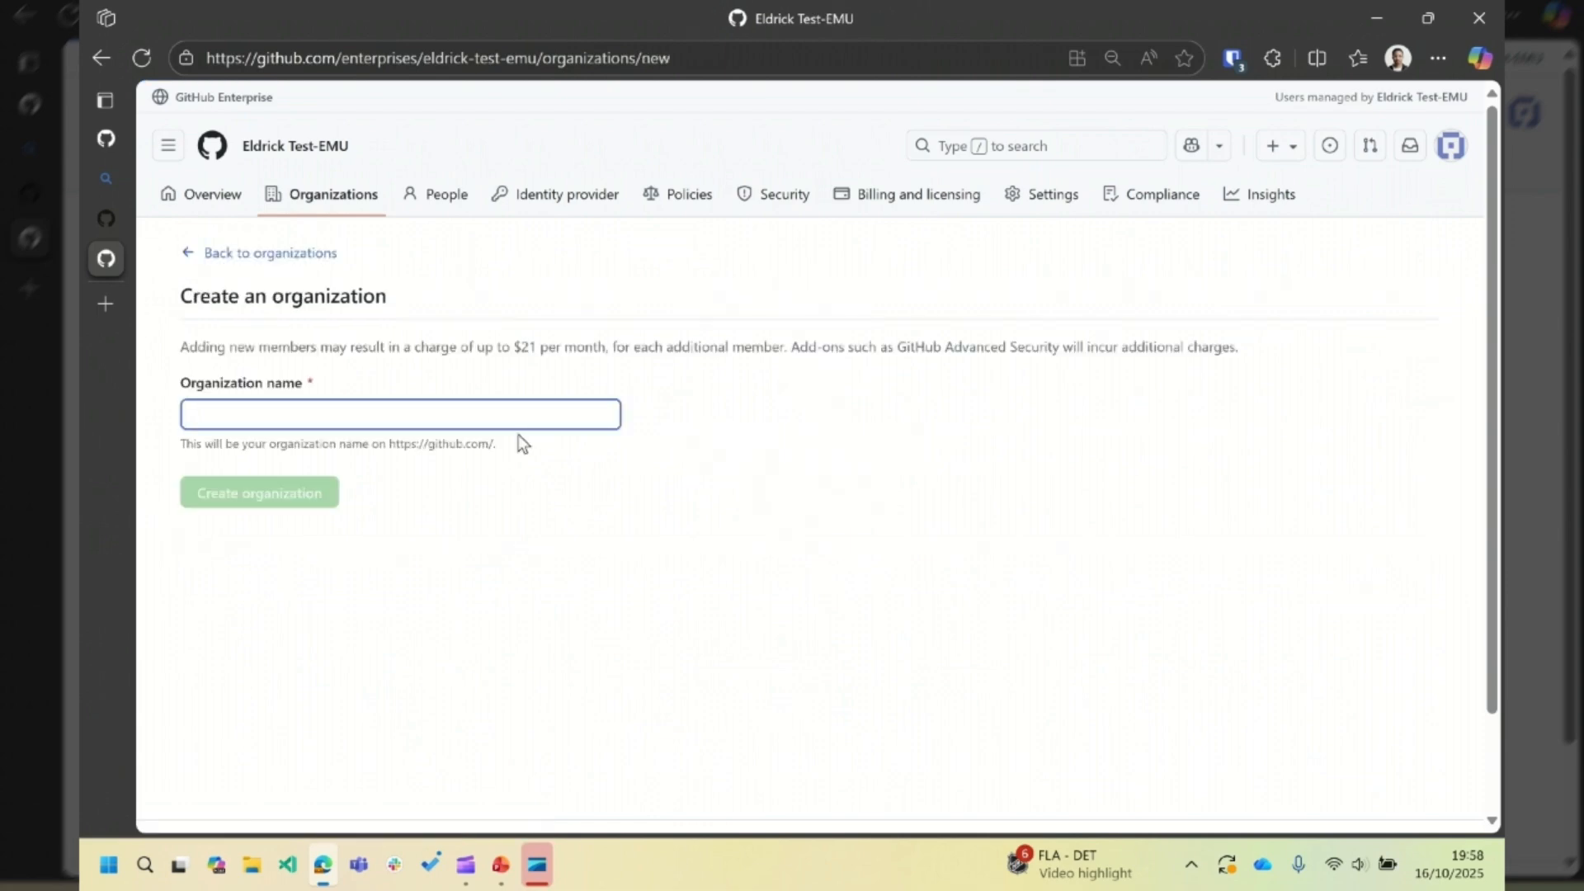
type("etorg")
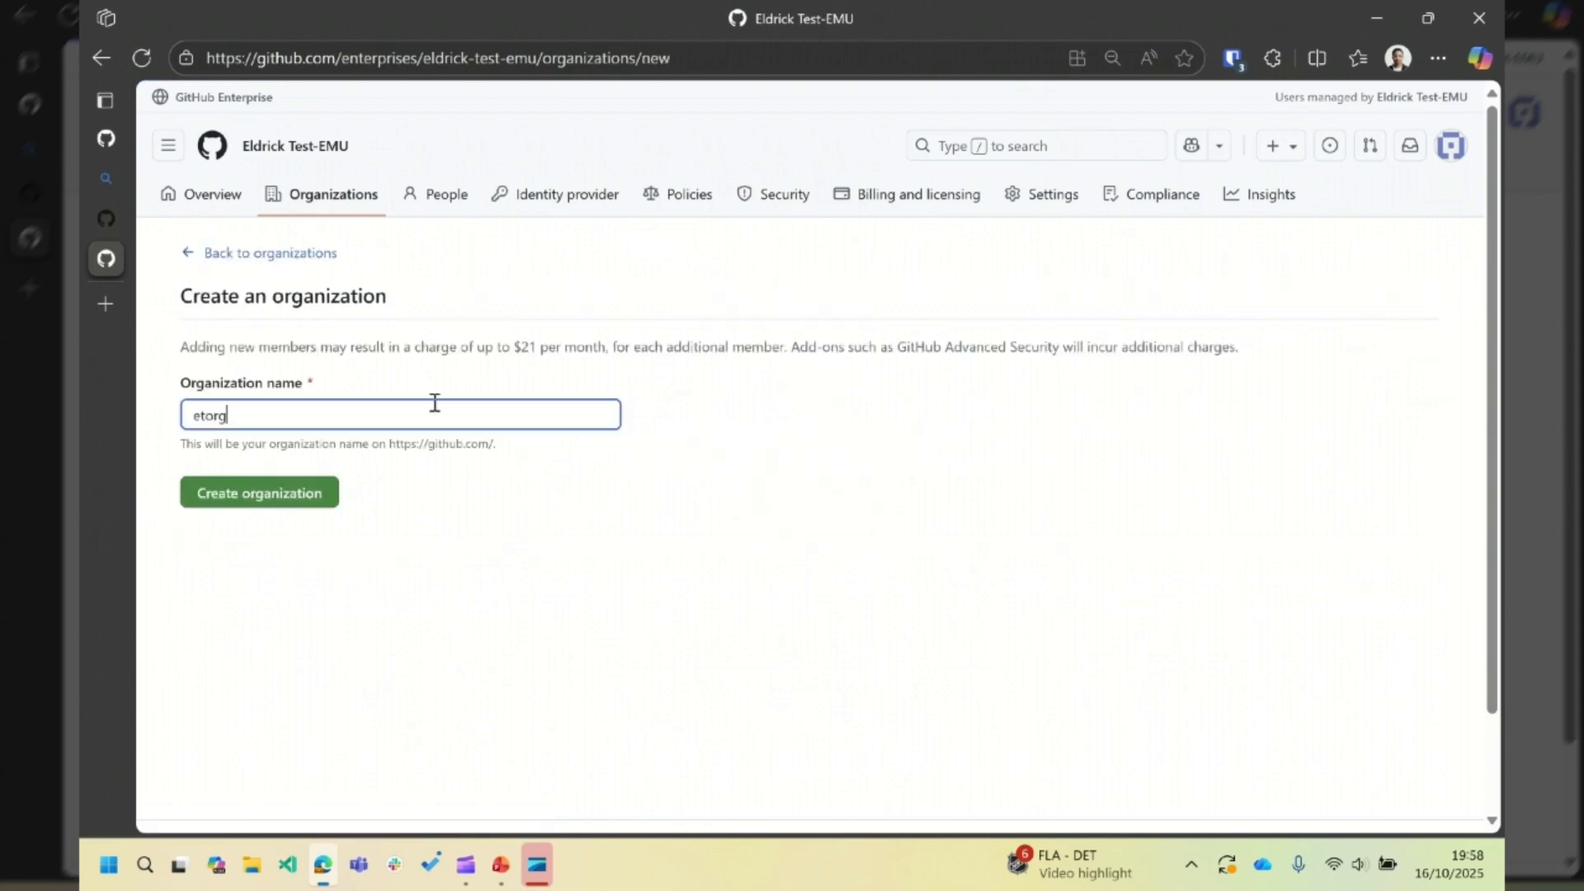
type("-o")
left_click(361, 491)
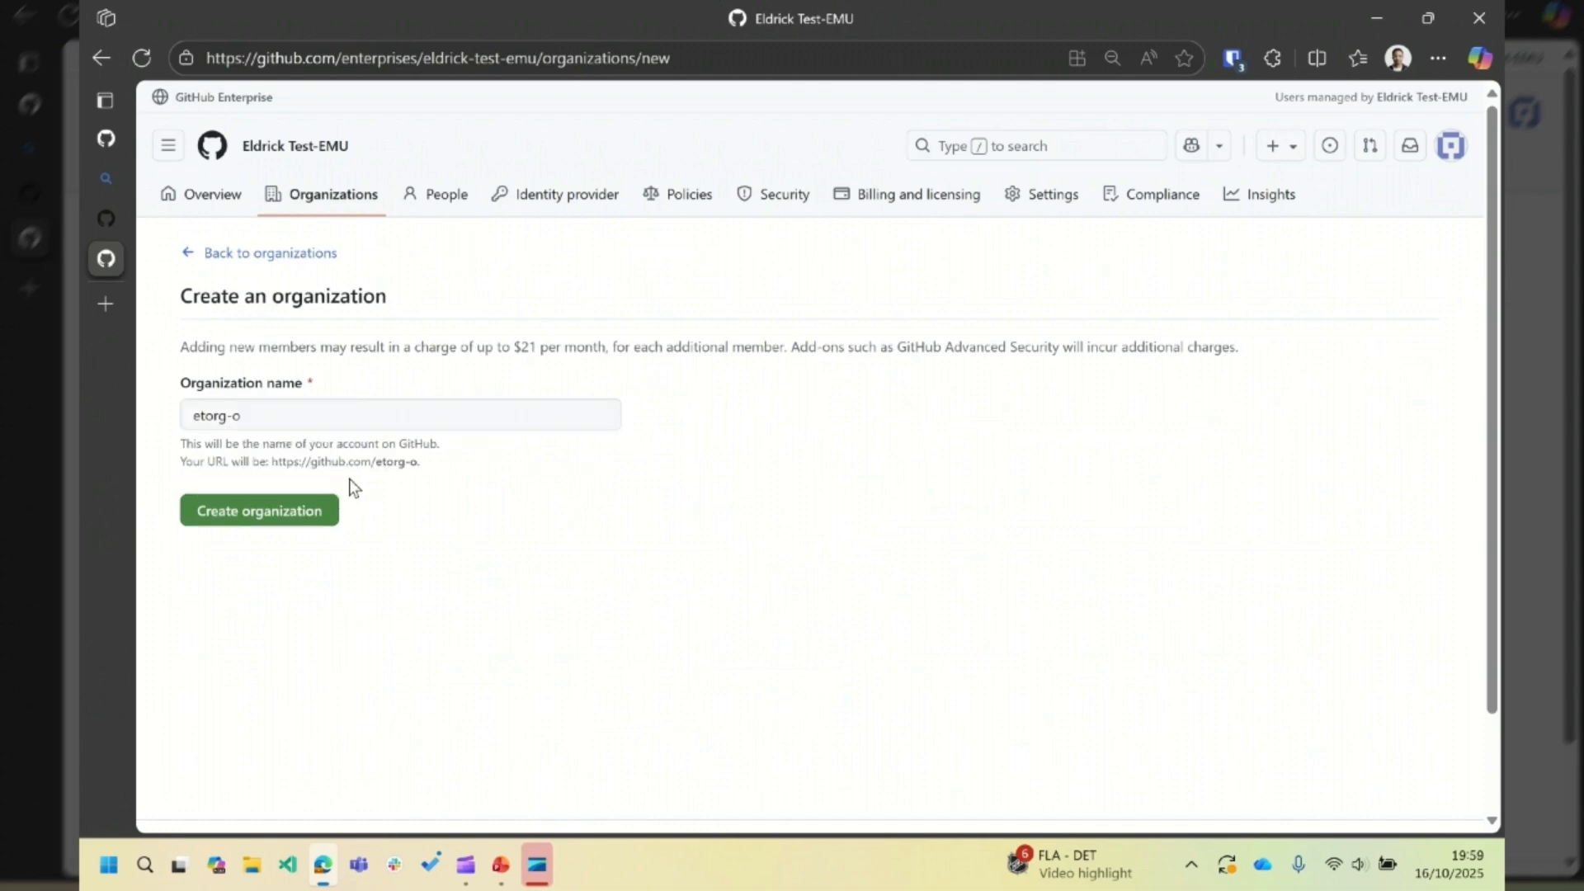
left_click(302, 513)
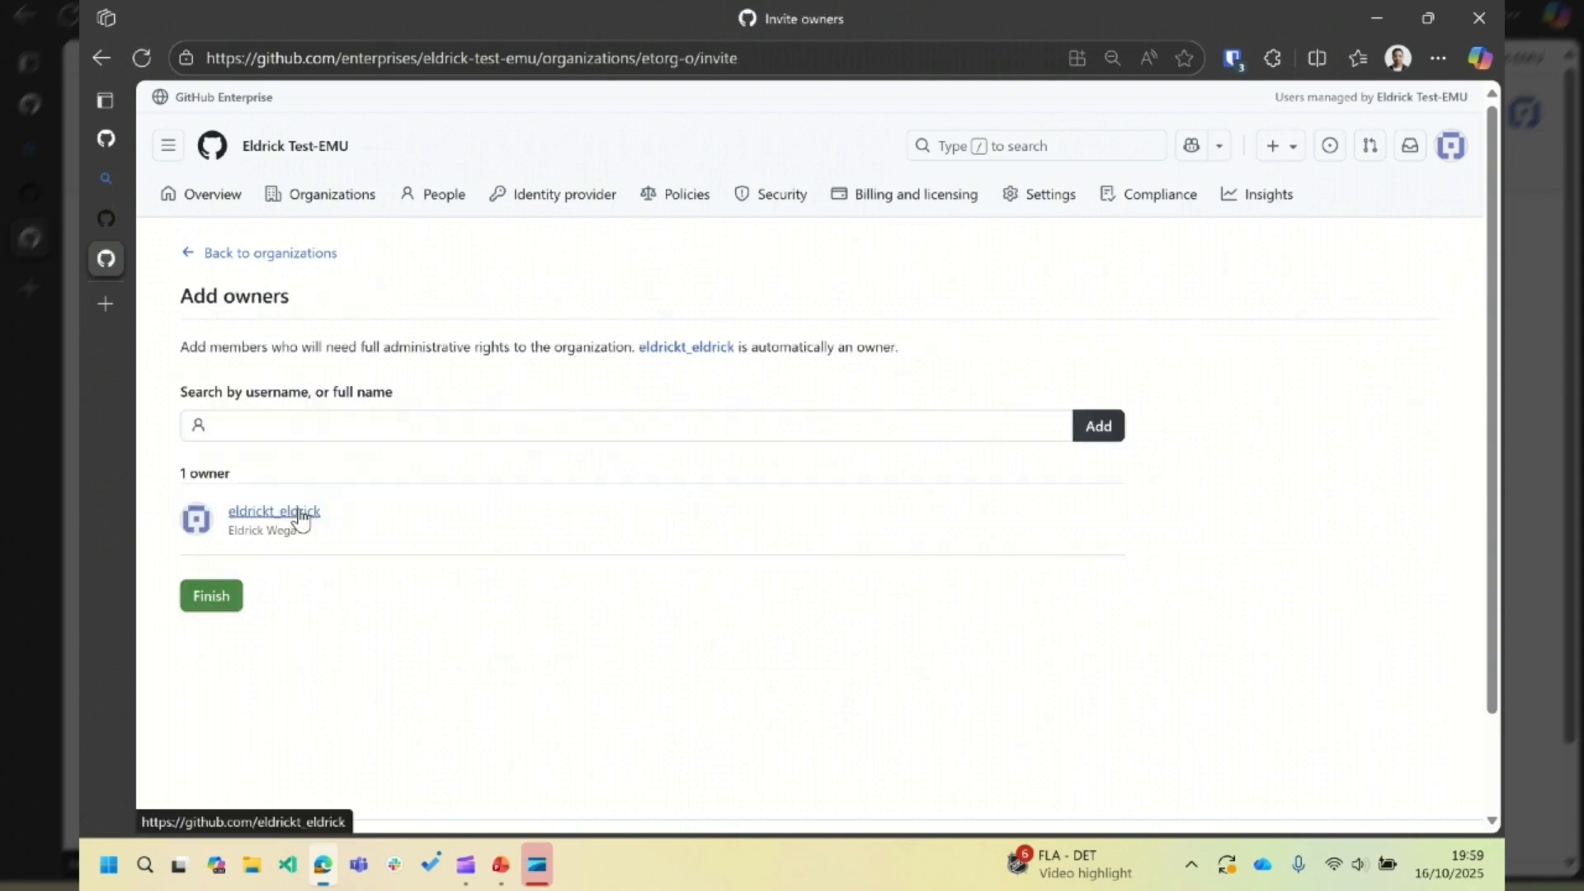
left_click(223, 609)
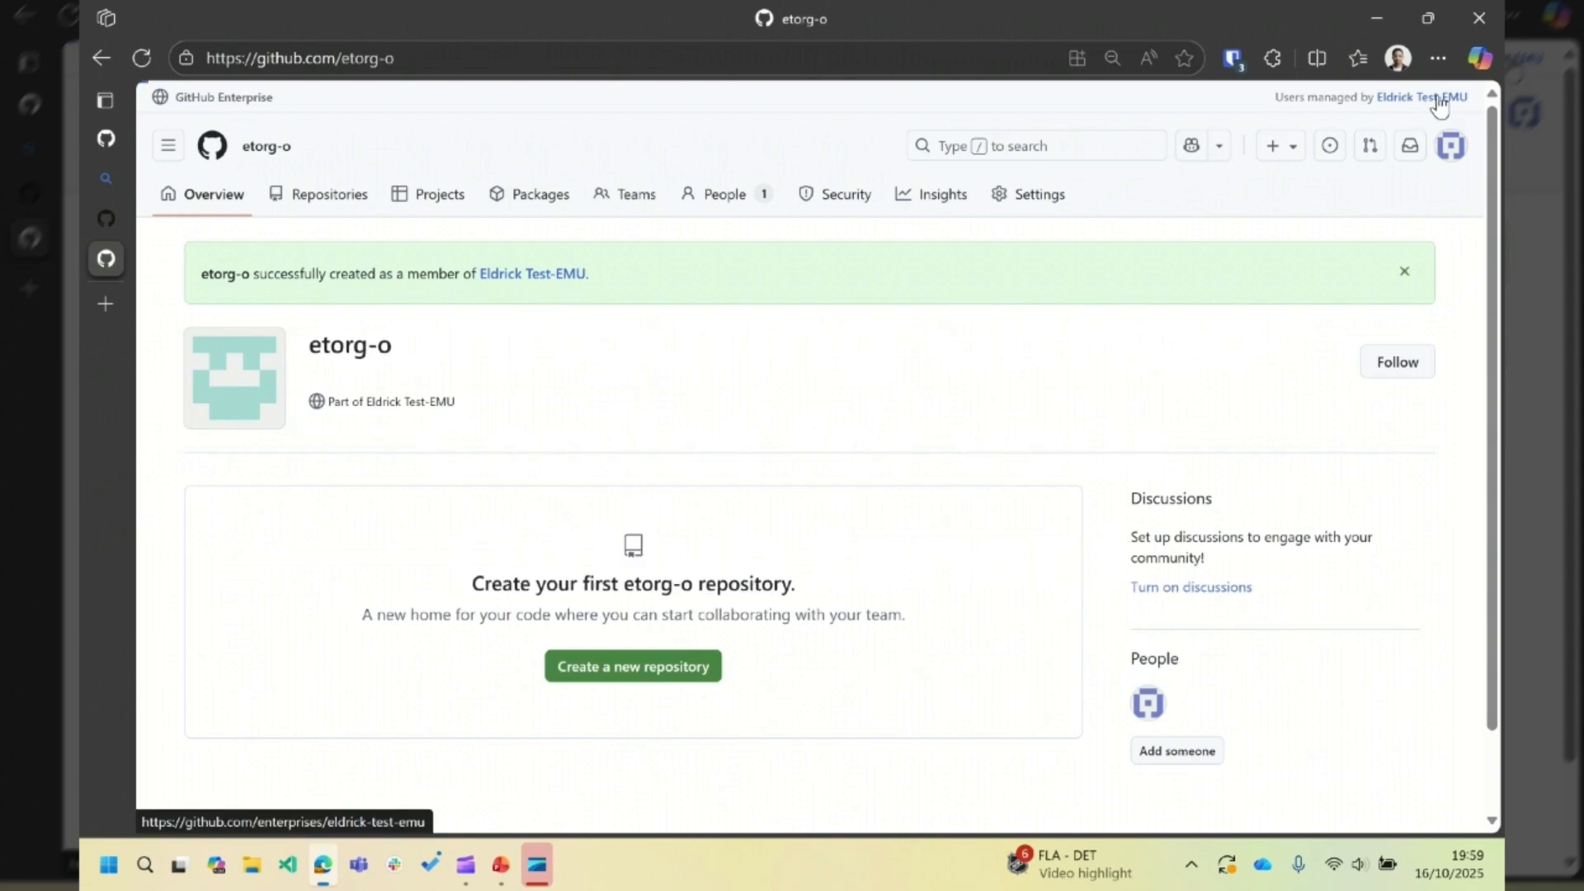
Review the Enterprise Cloud and Advanced Security licences in the enterprise's licensing overview and enable Copilot there
left_click(1440, 97)
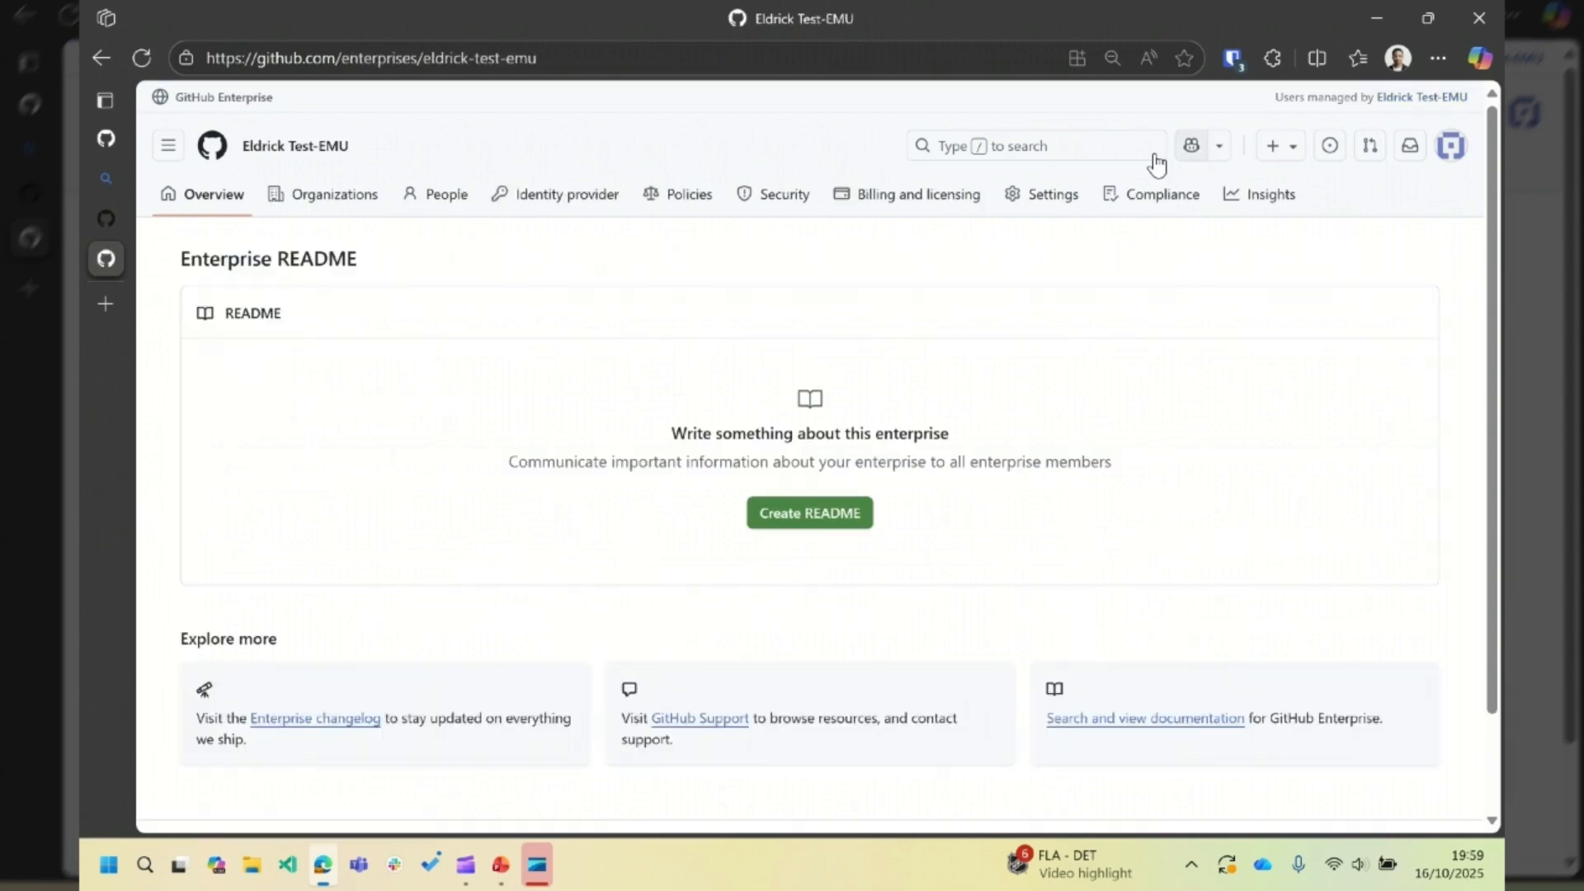
left_click(918, 201)
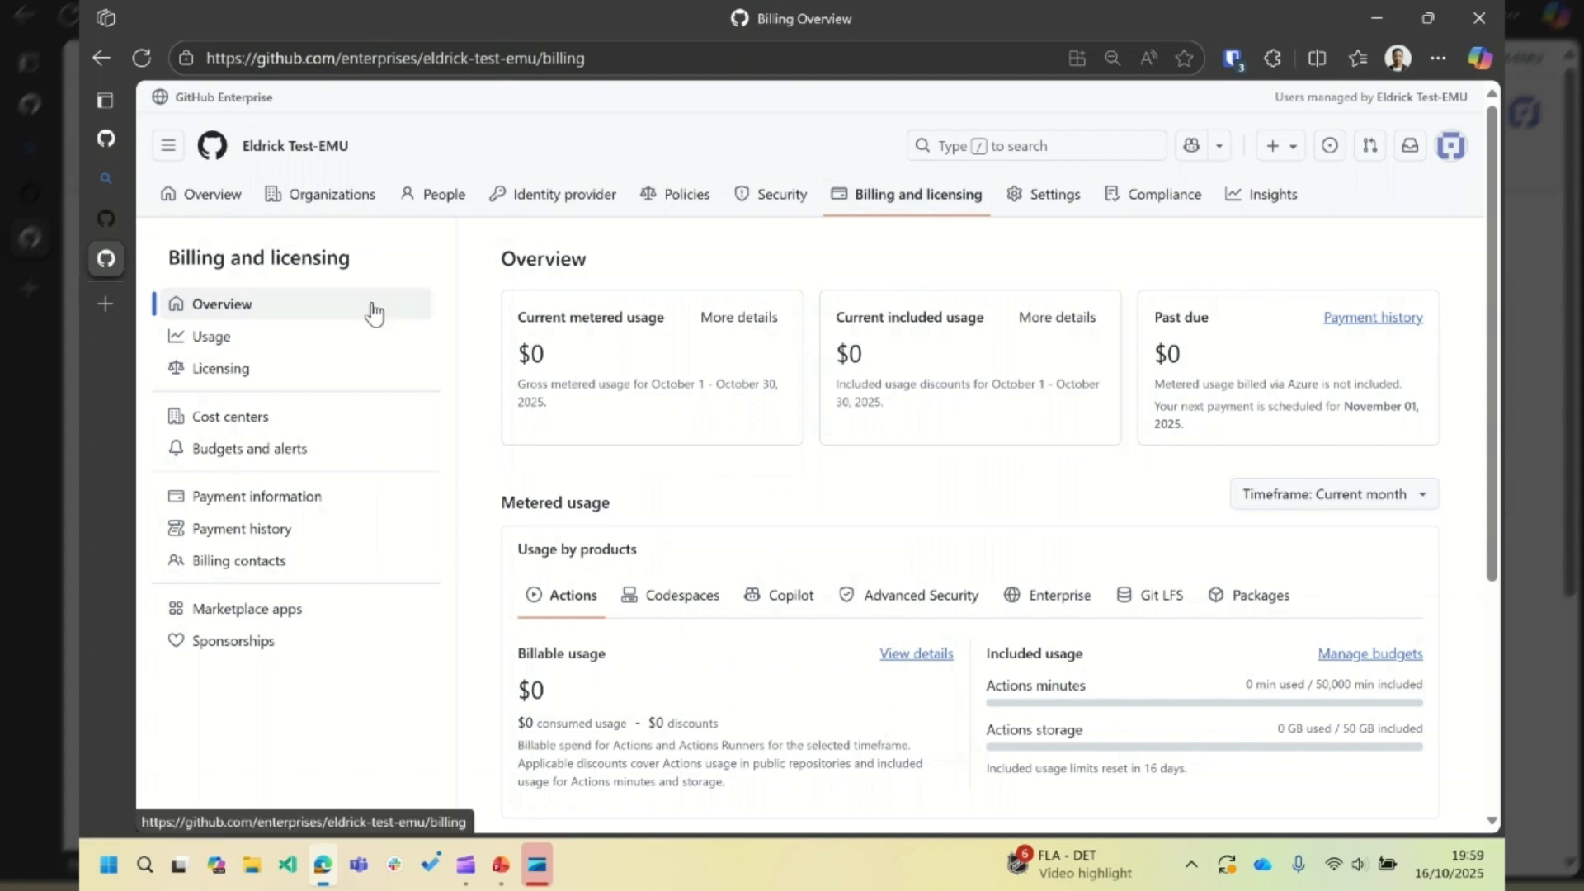
left_click(354, 386)
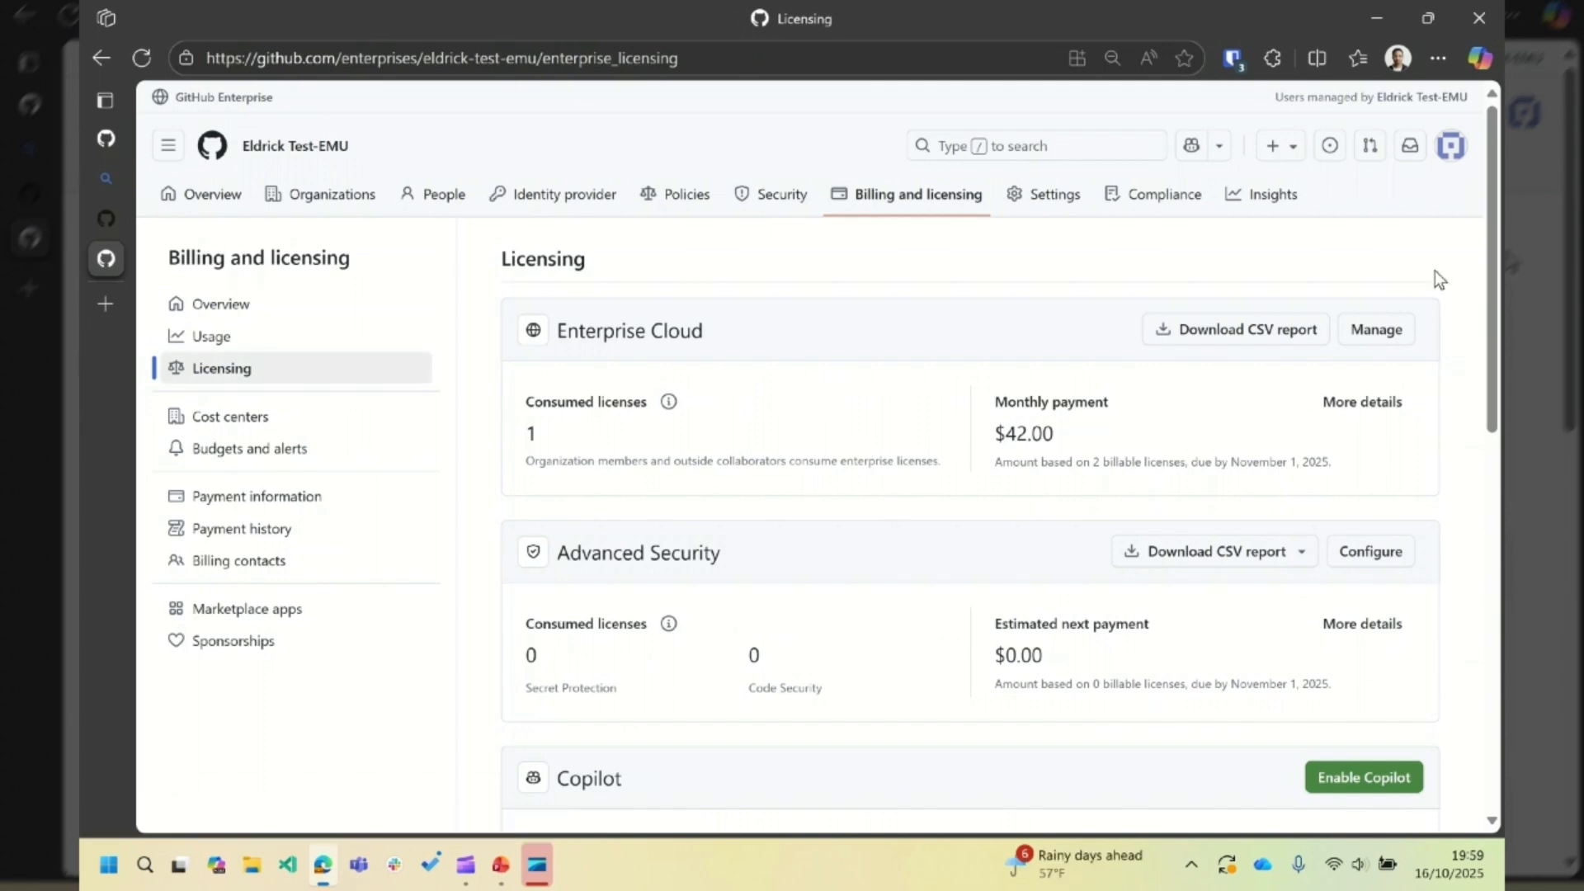
left_click_drag(1489, 257, 1458, 324)
double_click(676, 154)
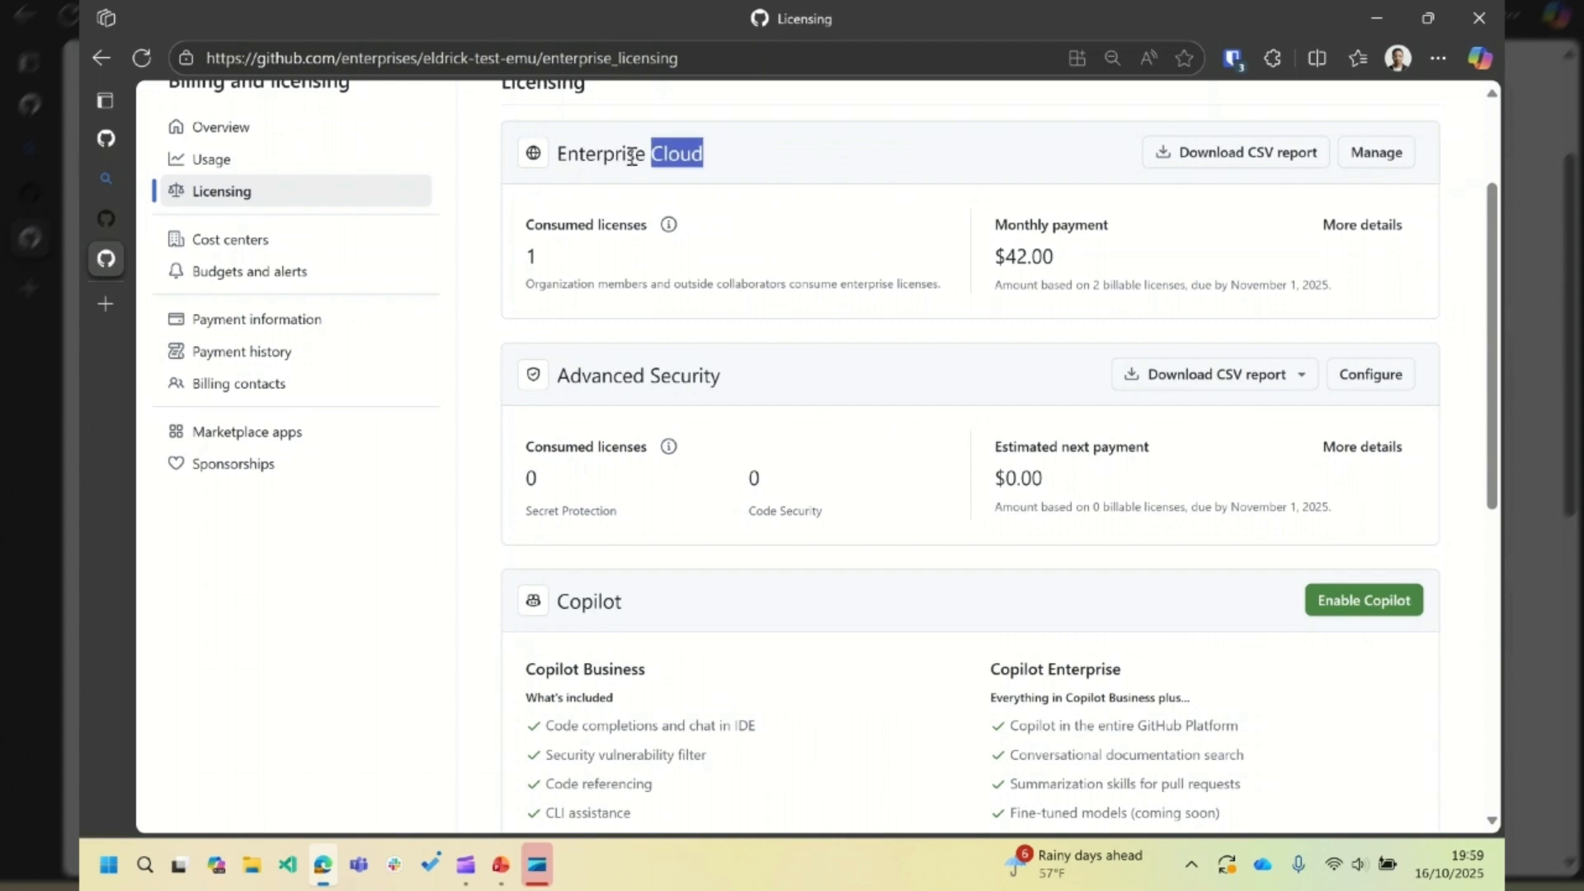
left_click_drag(632, 155, 560, 174)
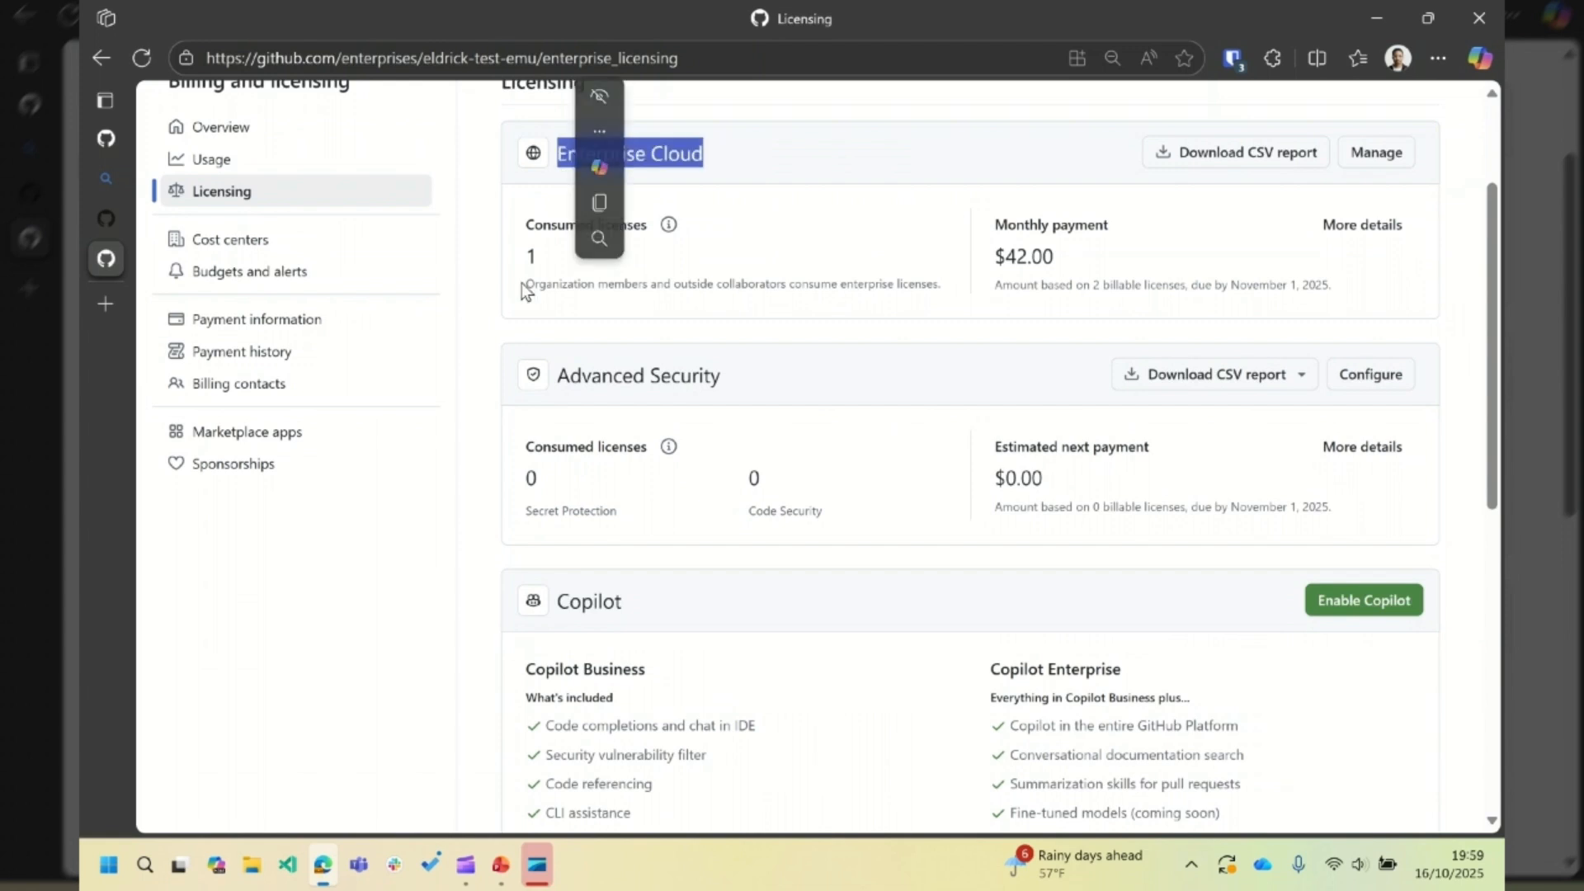
mouse_move(523, 284)
left_mouse_down()
mouse_move(558, 280)
mouse_move(528, 262)
left_mouse_up()
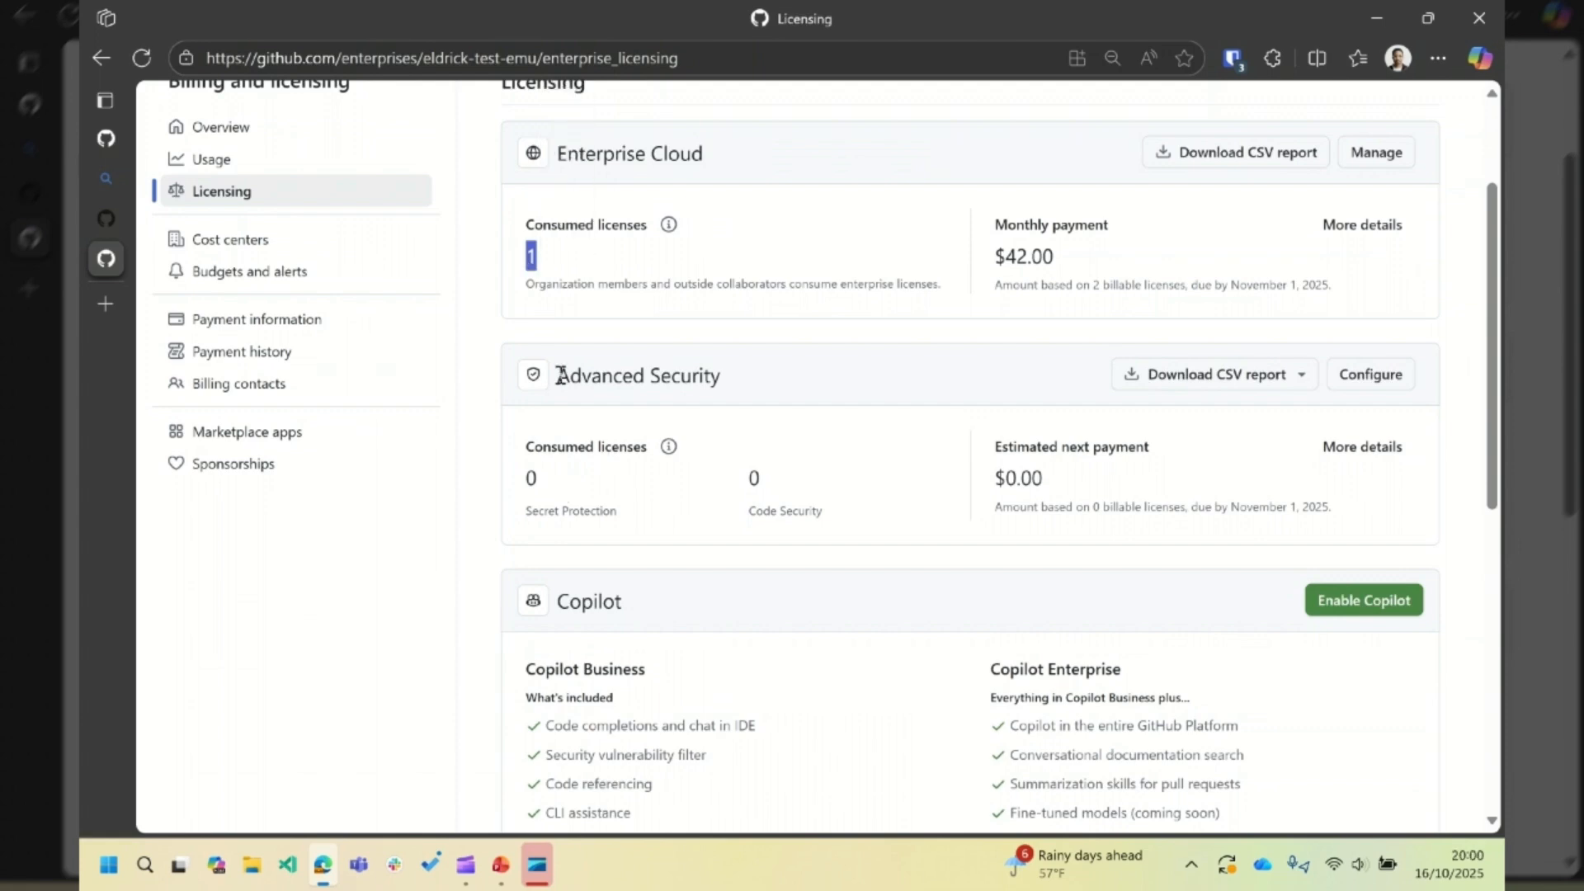
left_click_drag(560, 375, 612, 376)
scroll(596, 467, "down", 1)
left_click_drag(559, 490, 602, 492)
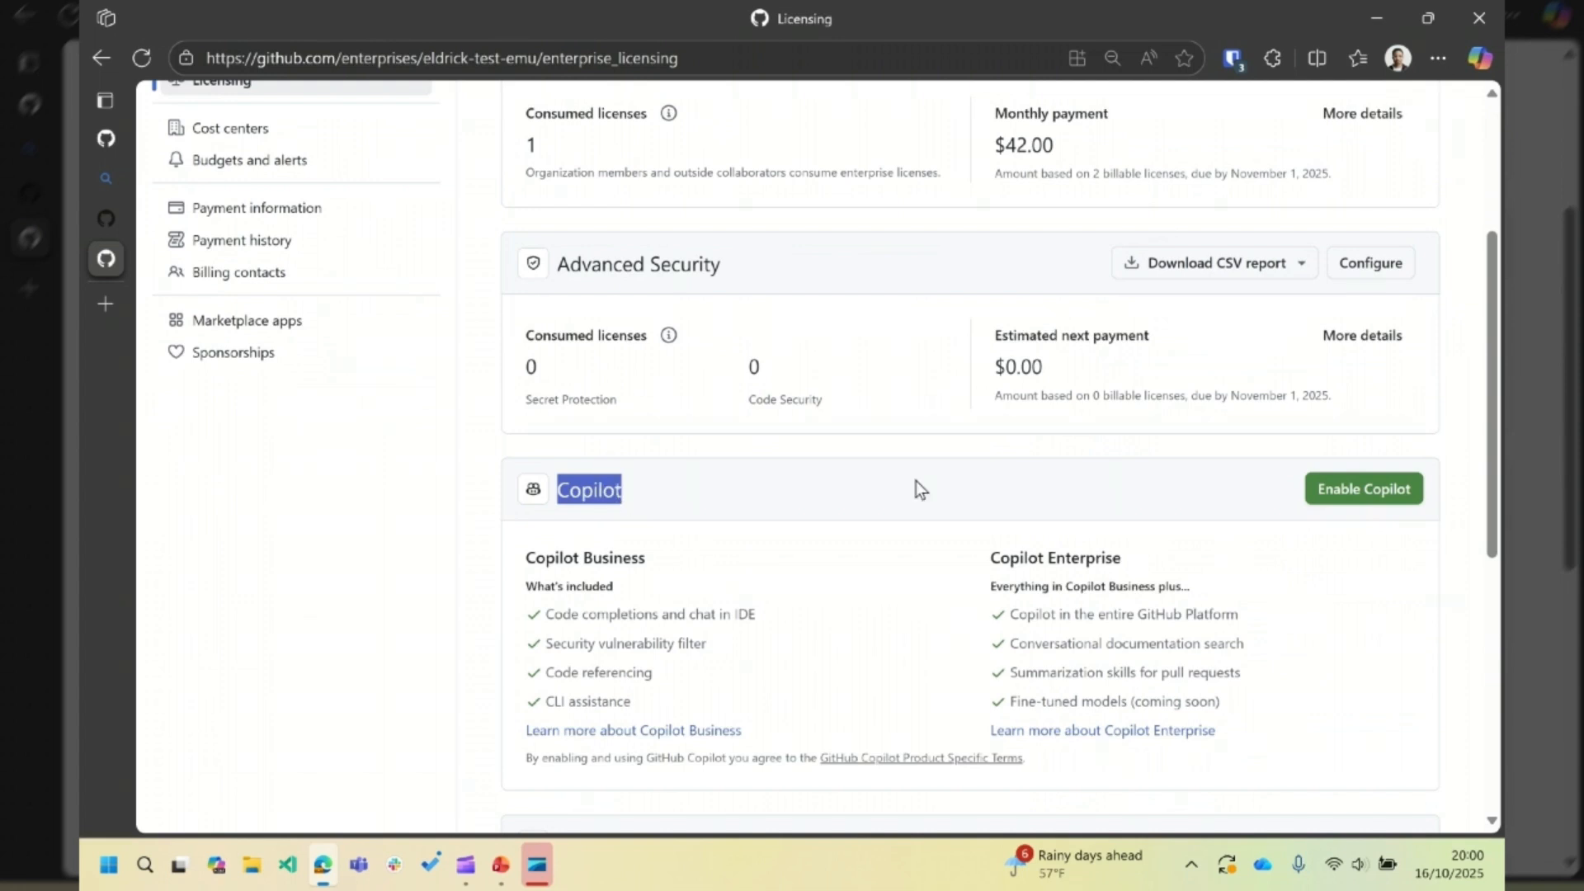
left_click(1351, 490)
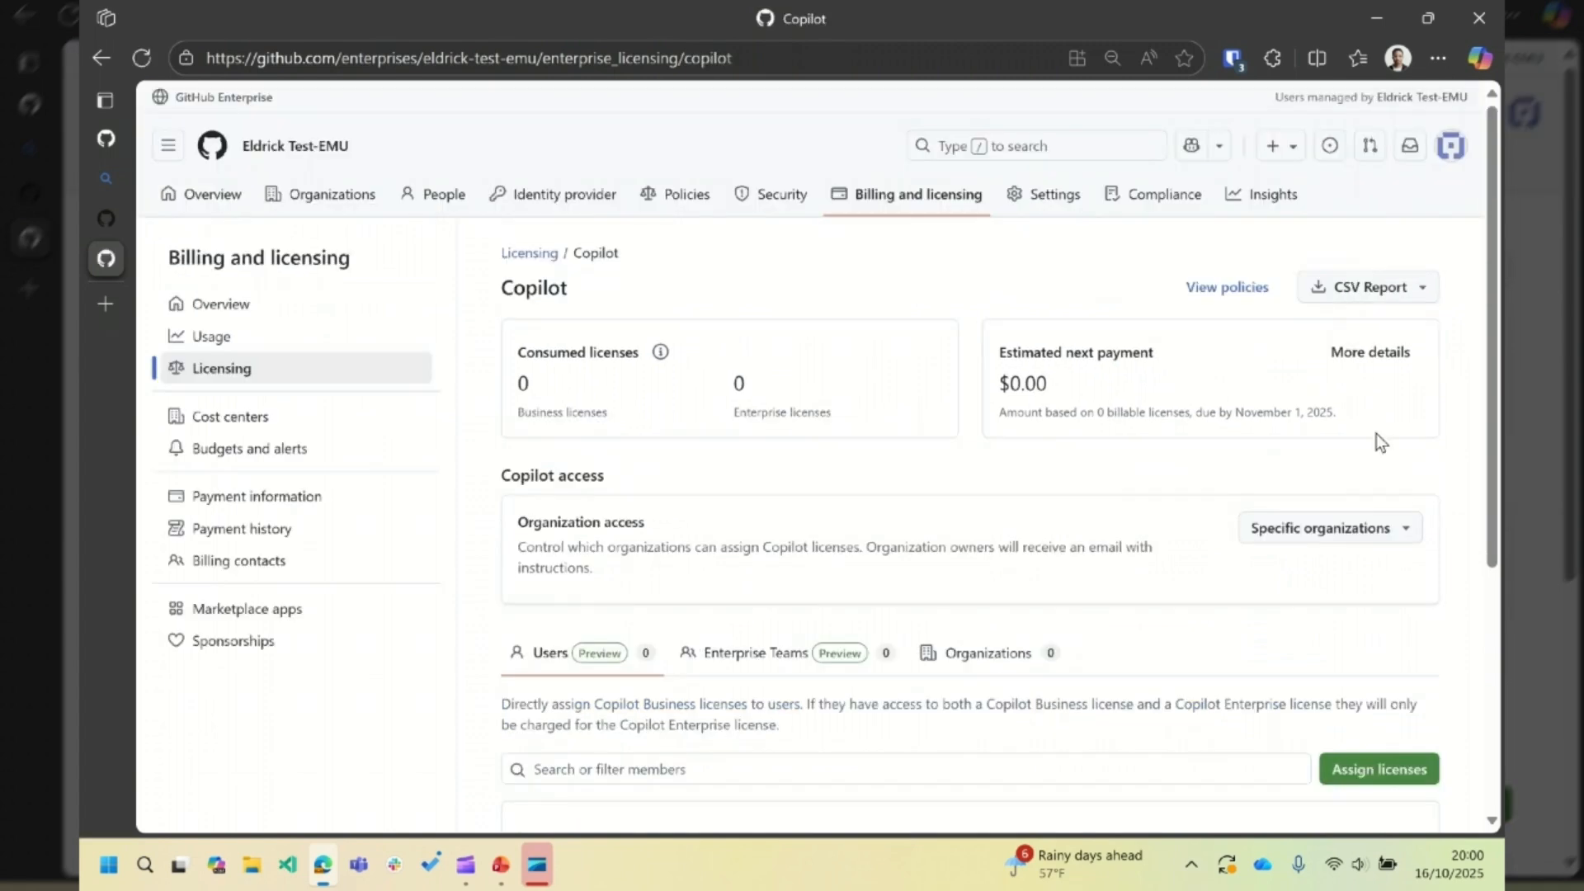
Grant the etorg-o organization Copilot Business access in the enterprise's Copilot licensing
left_click_drag(1488, 278, 1481, 375)
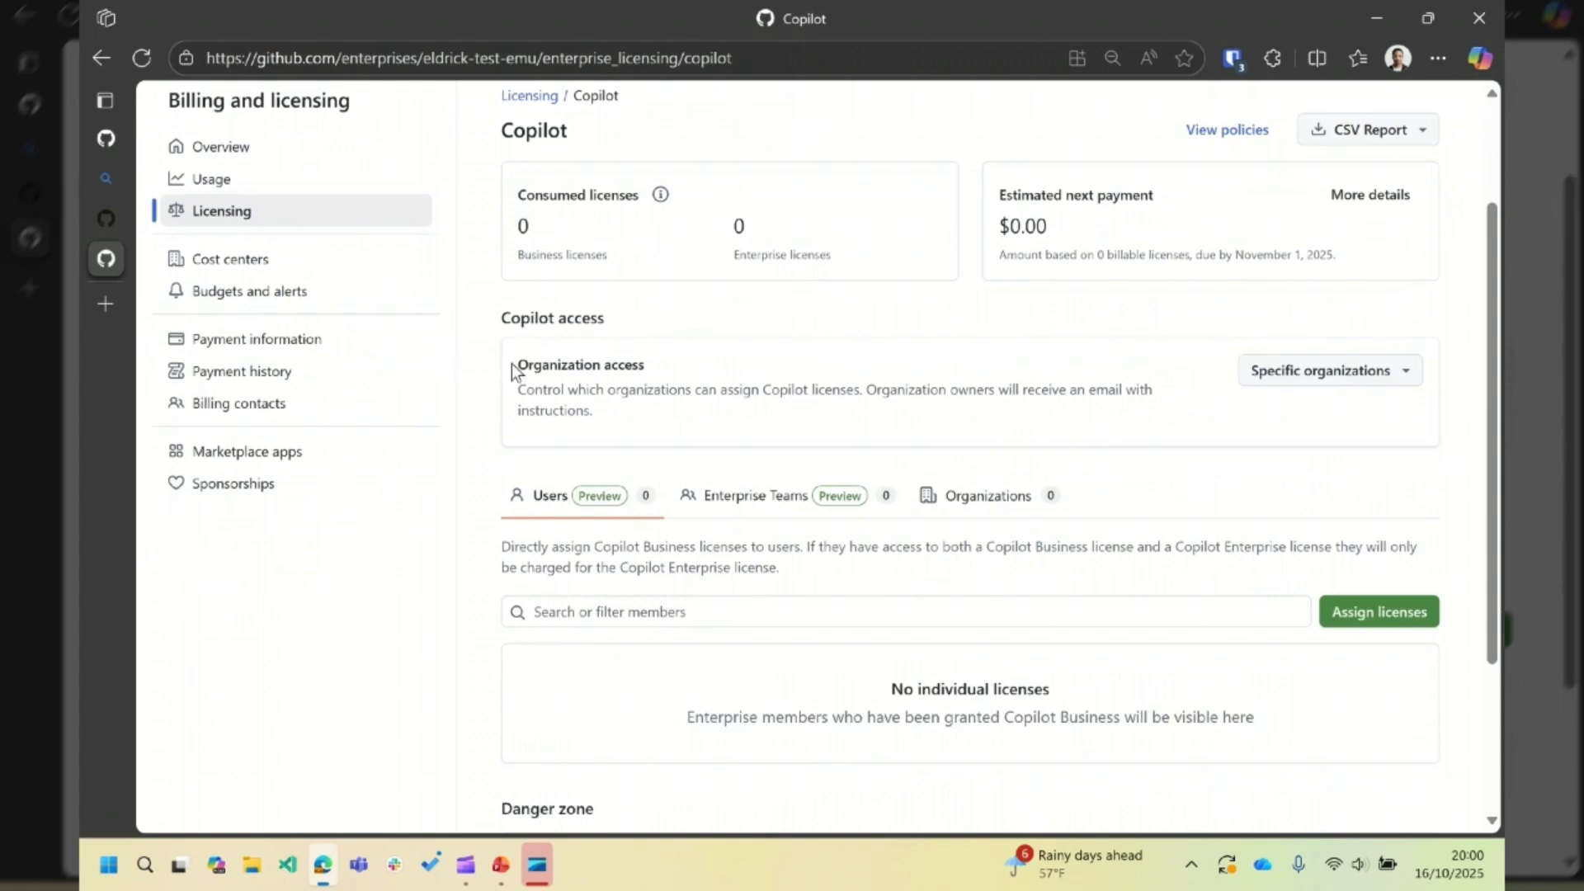
left_click_drag(519, 366, 625, 364)
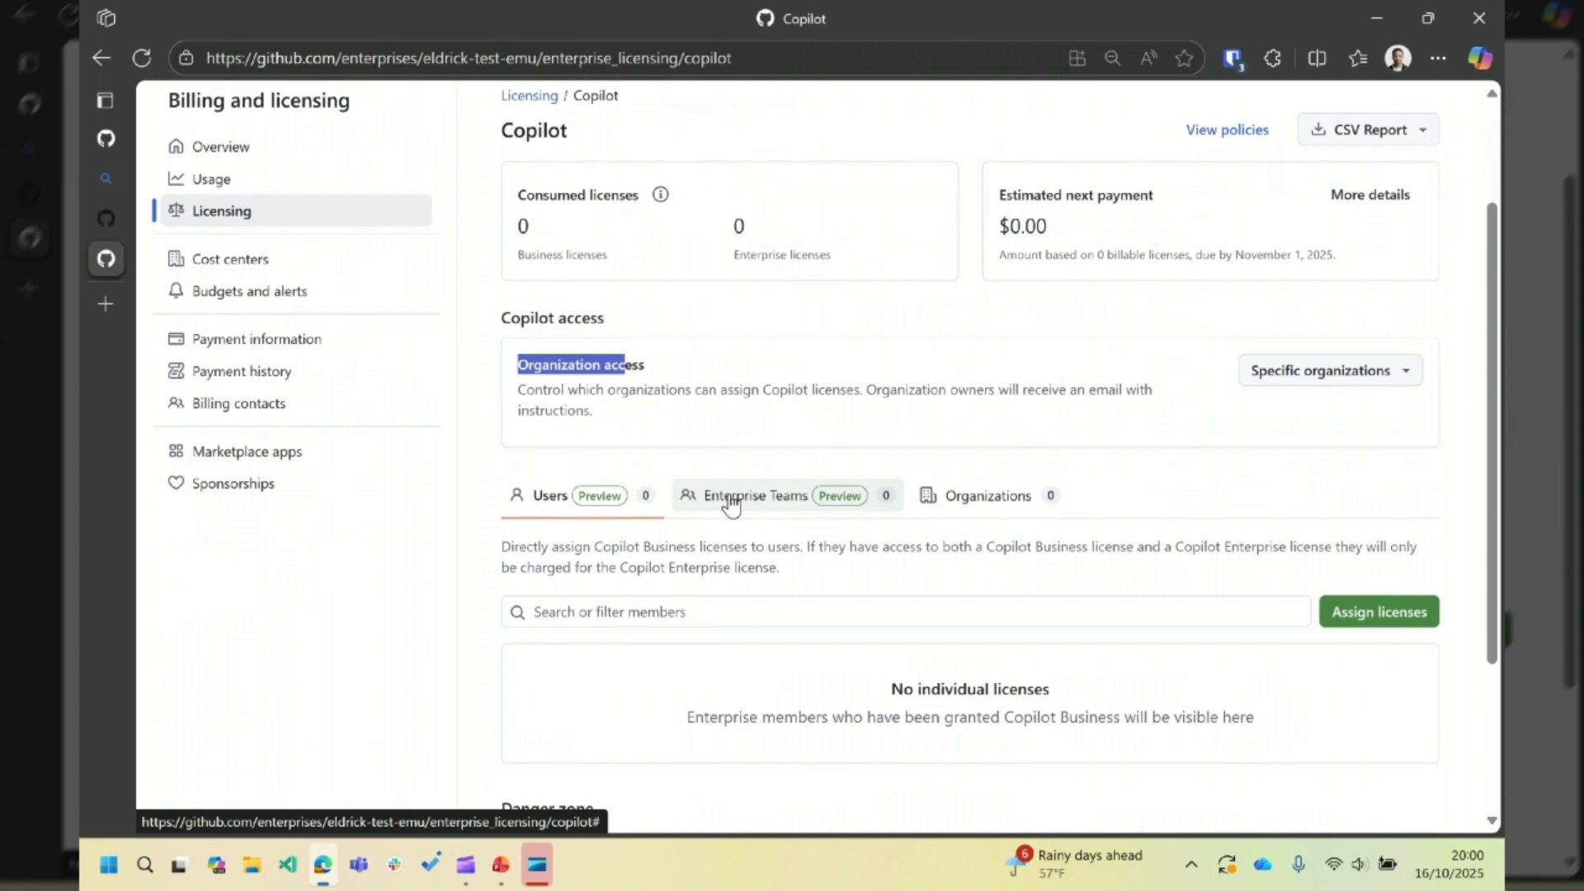
left_click(995, 505)
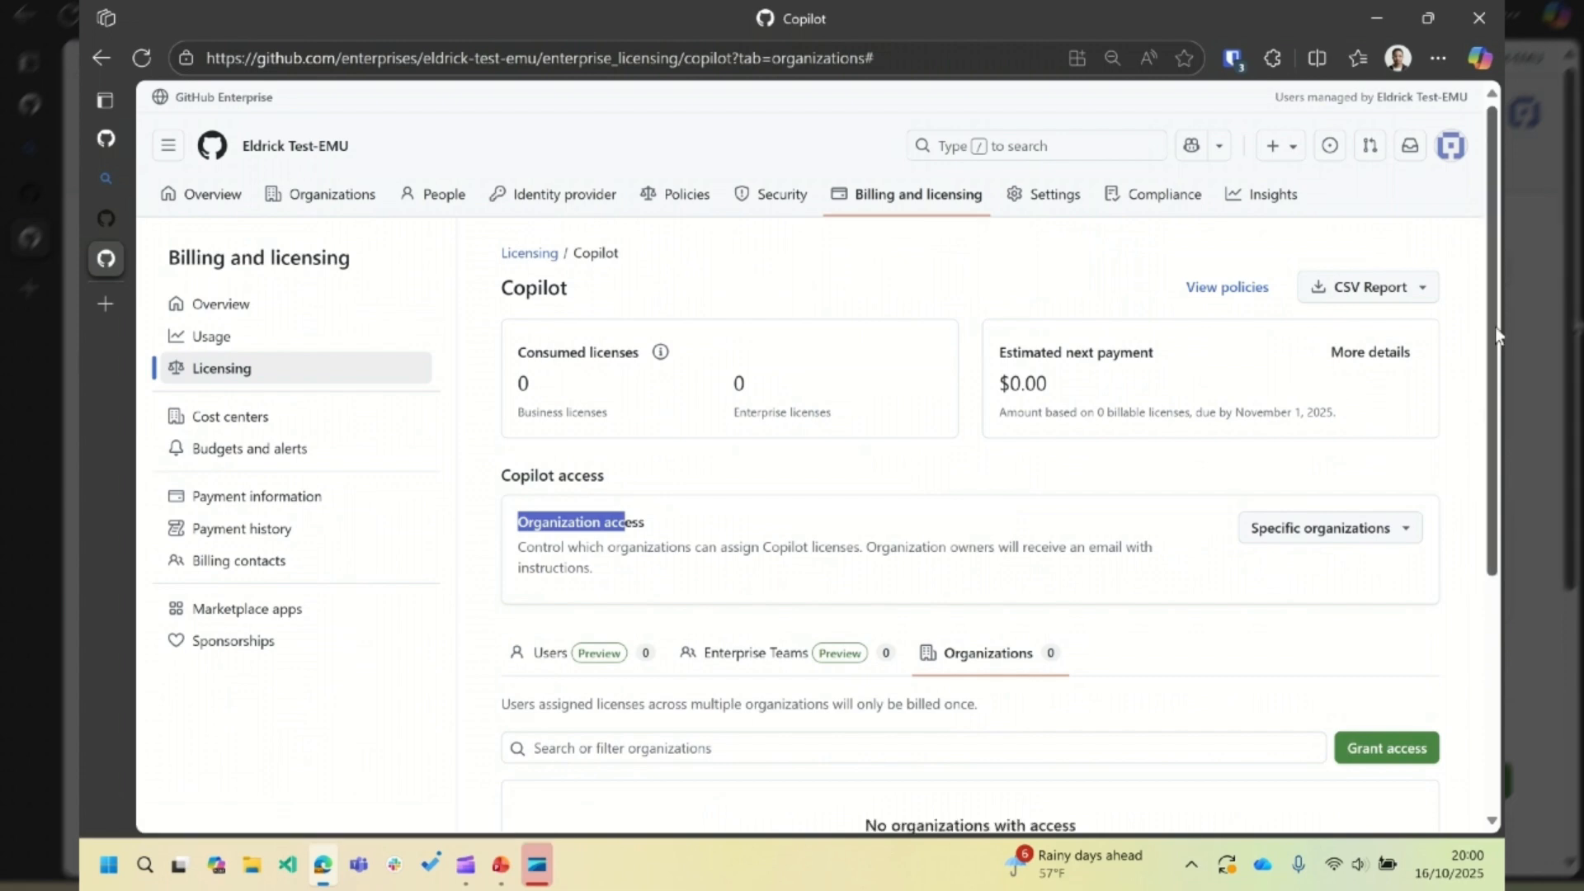
left_click_drag(1495, 327, 1483, 523)
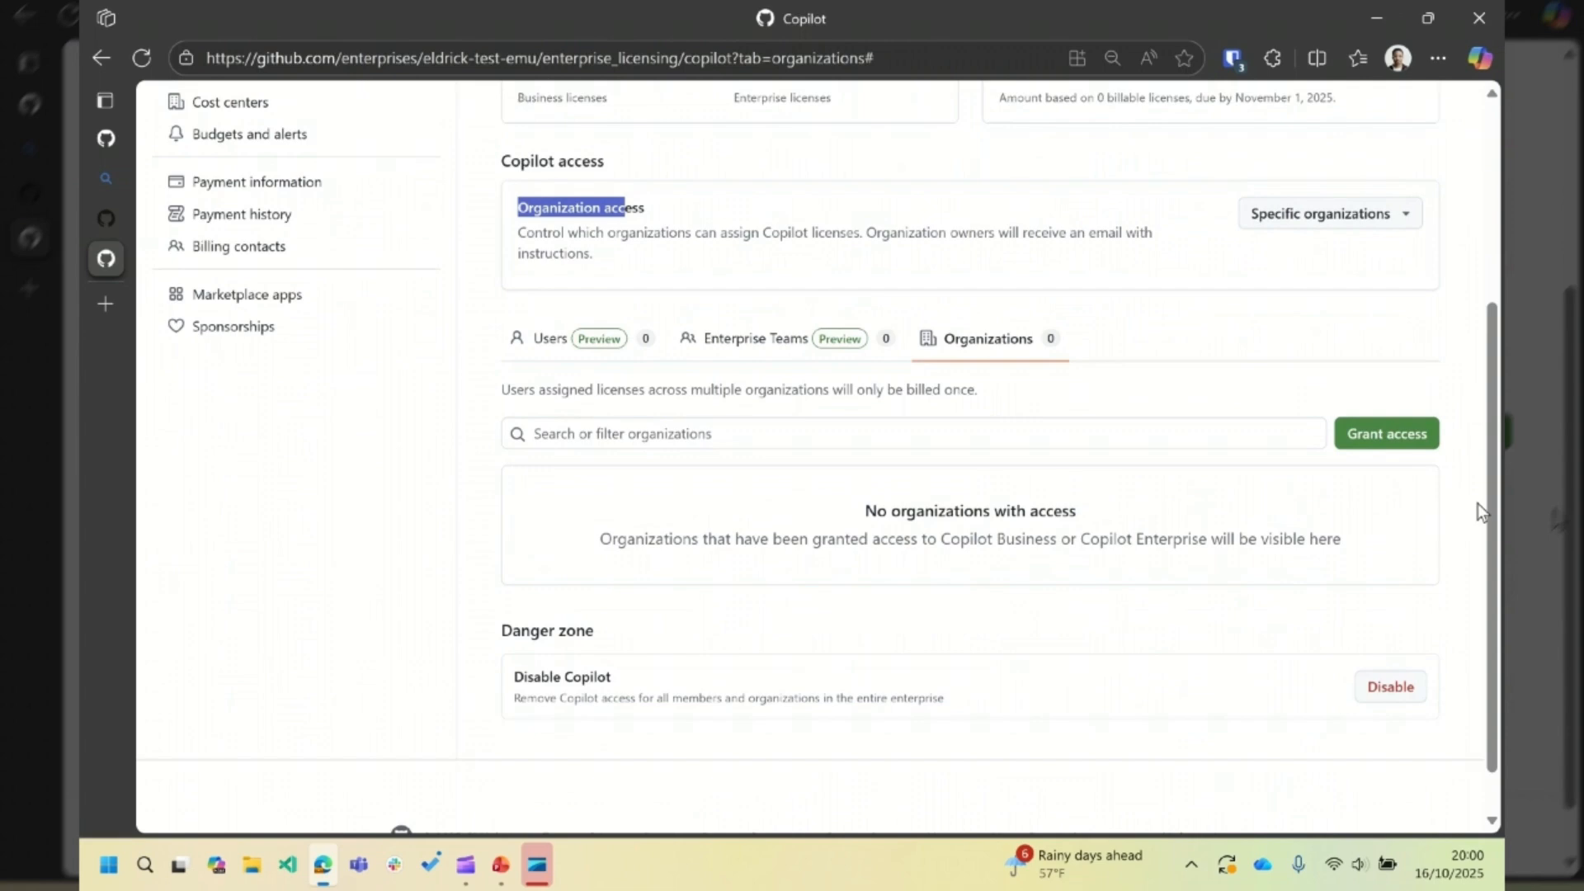
left_click(1384, 449)
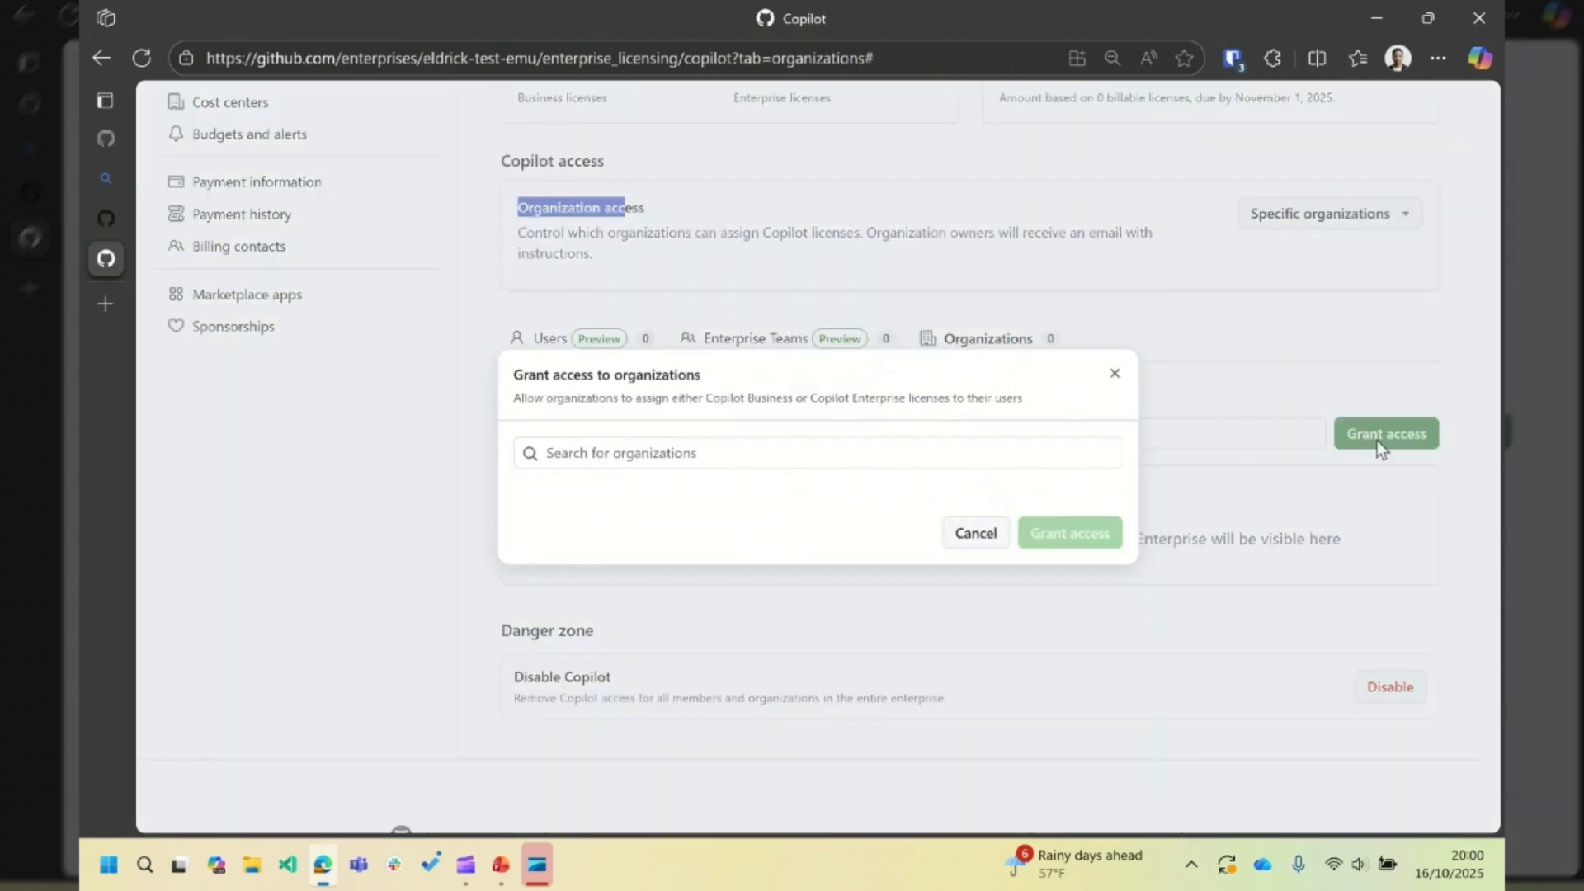
left_click(780, 453)
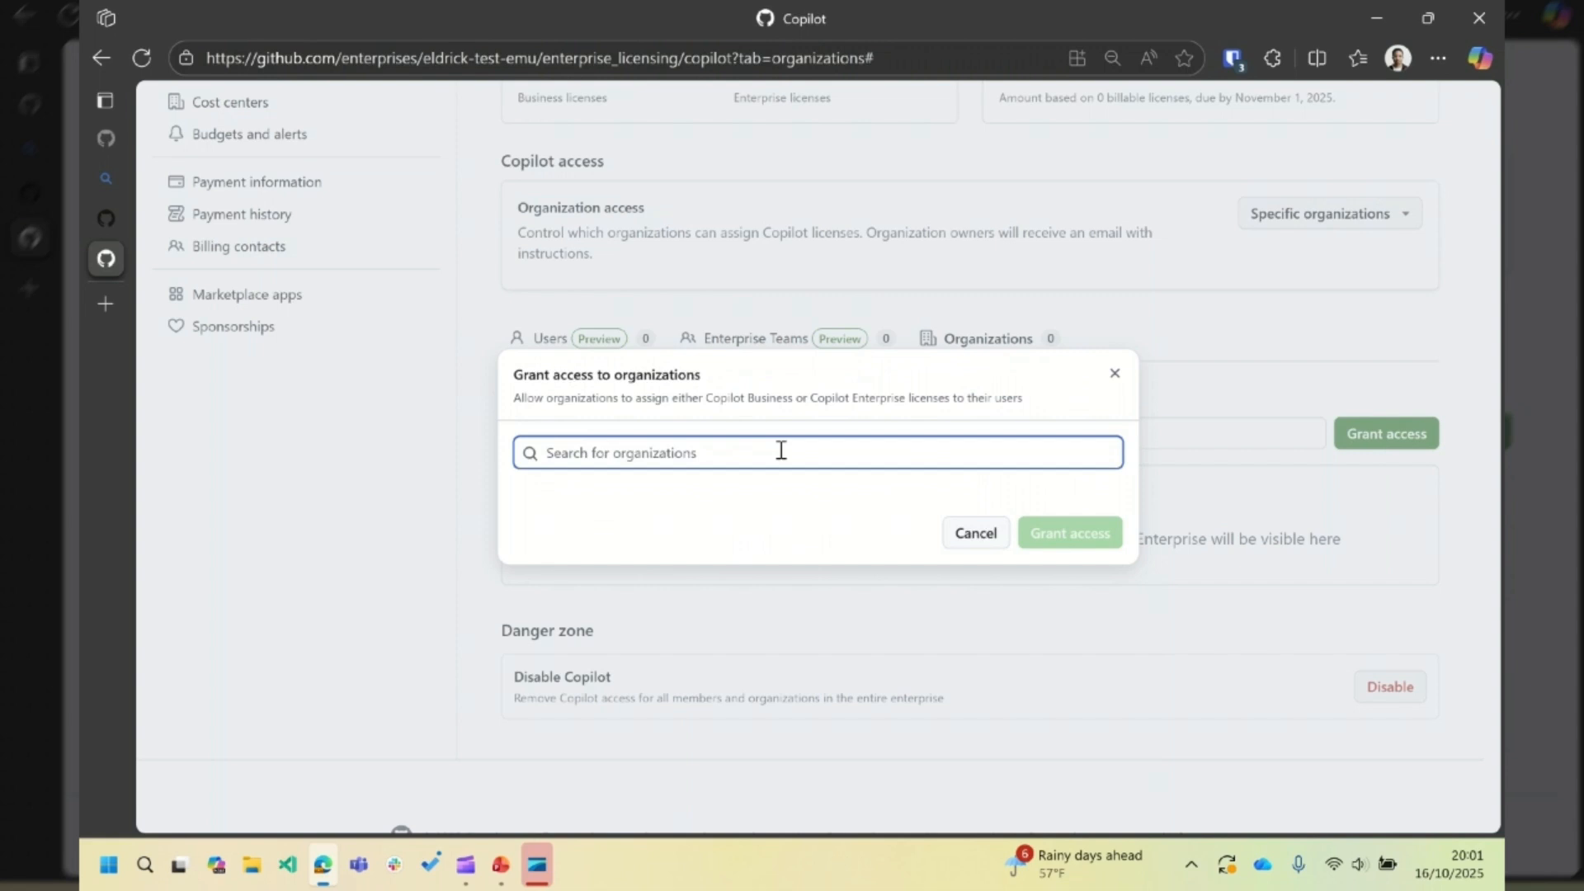
type("etc")
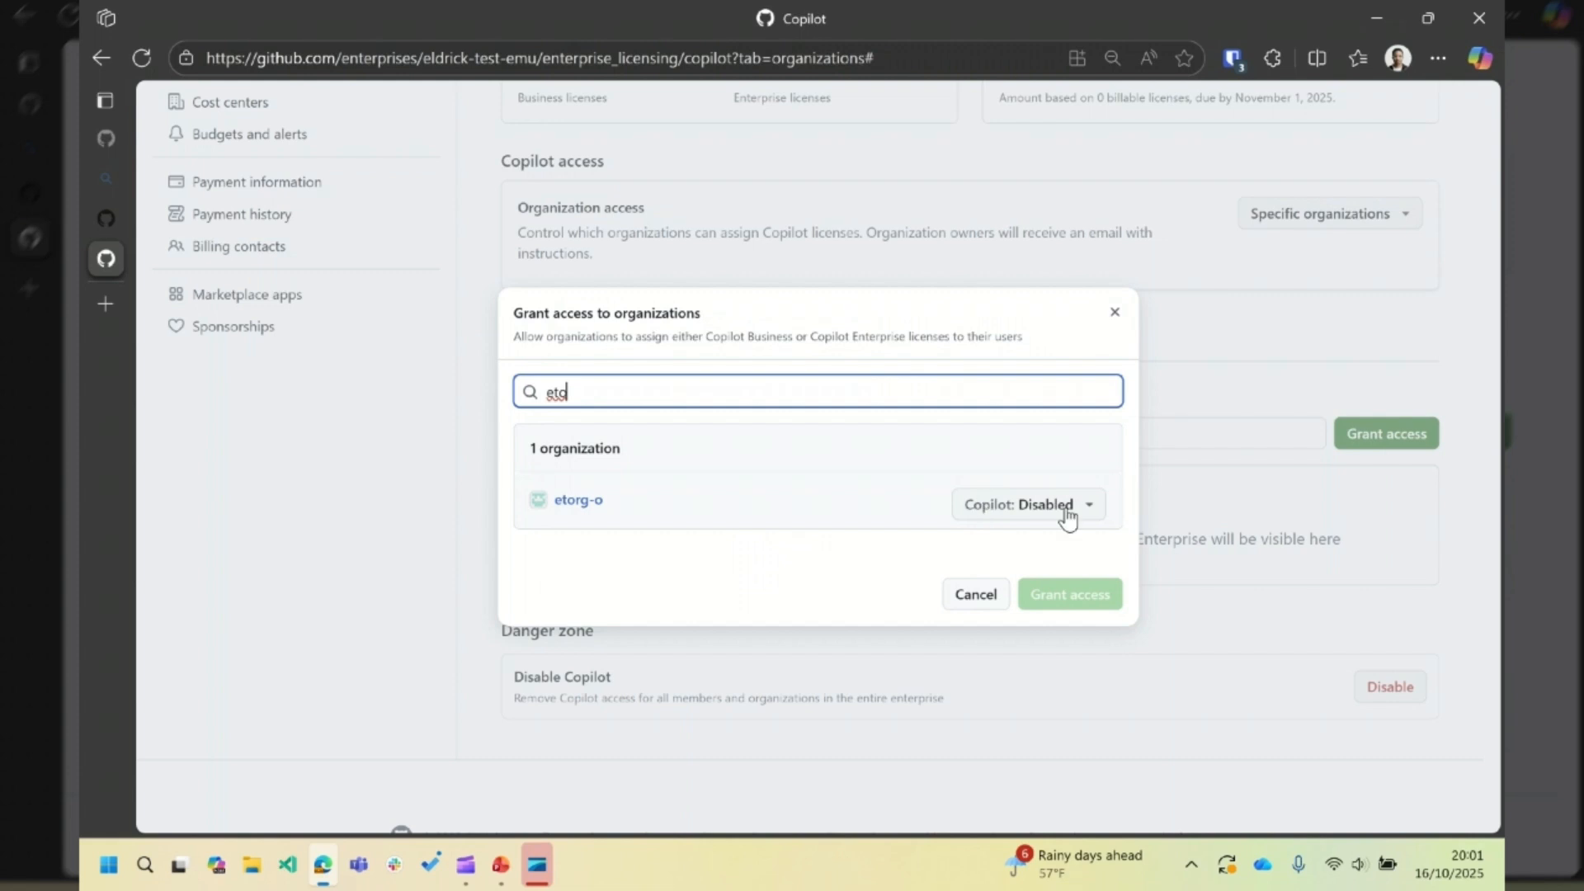
left_click(1069, 517)
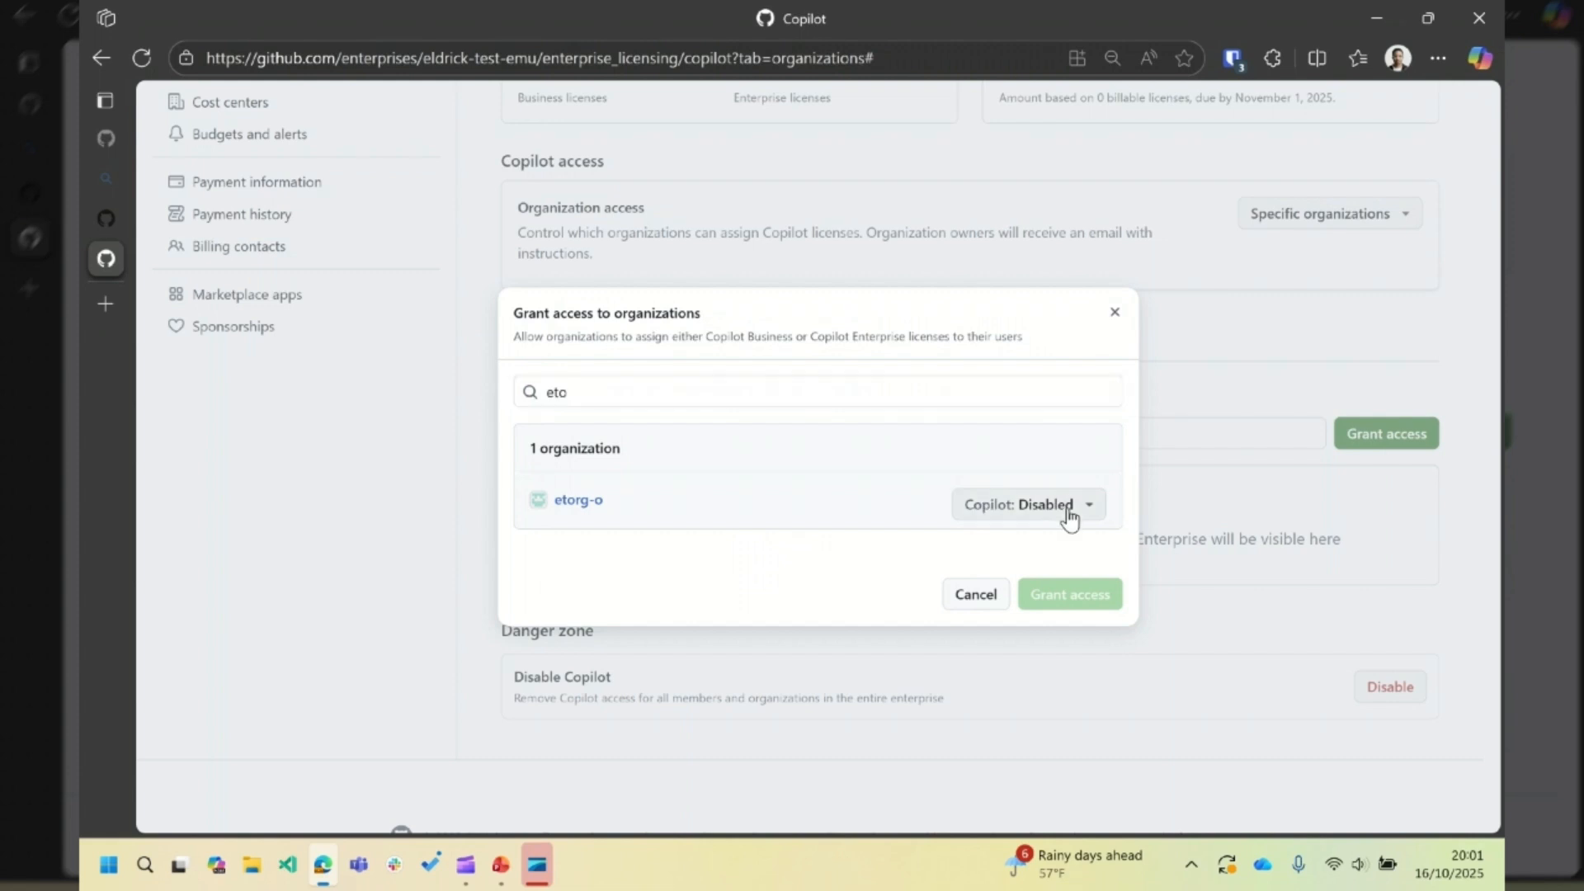
left_click(1070, 517)
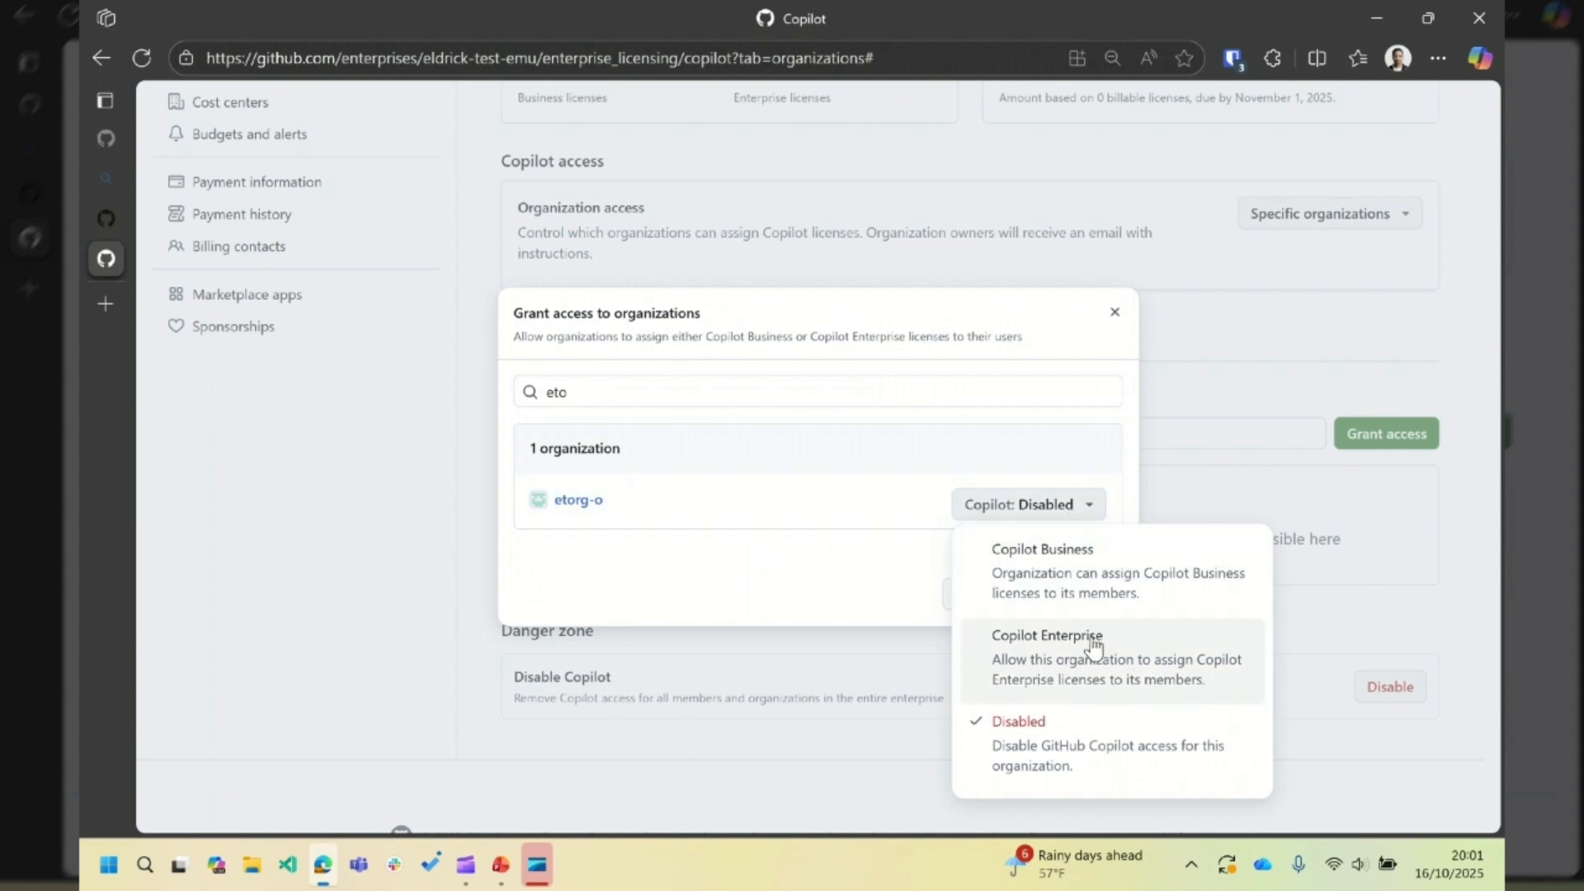
left_click(1080, 575)
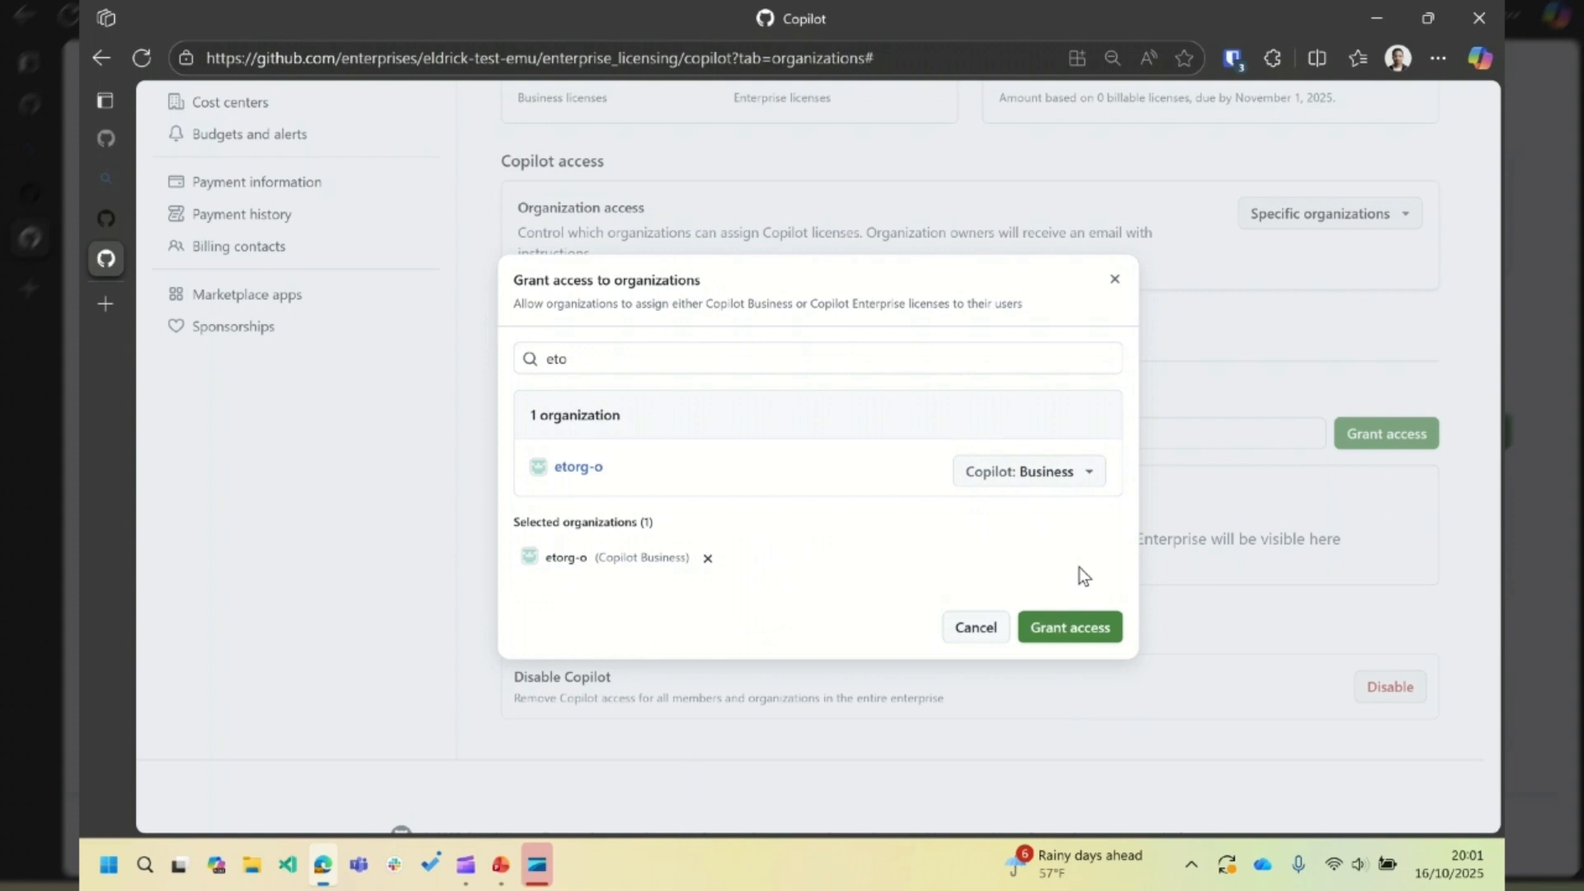
left_click(1063, 632)
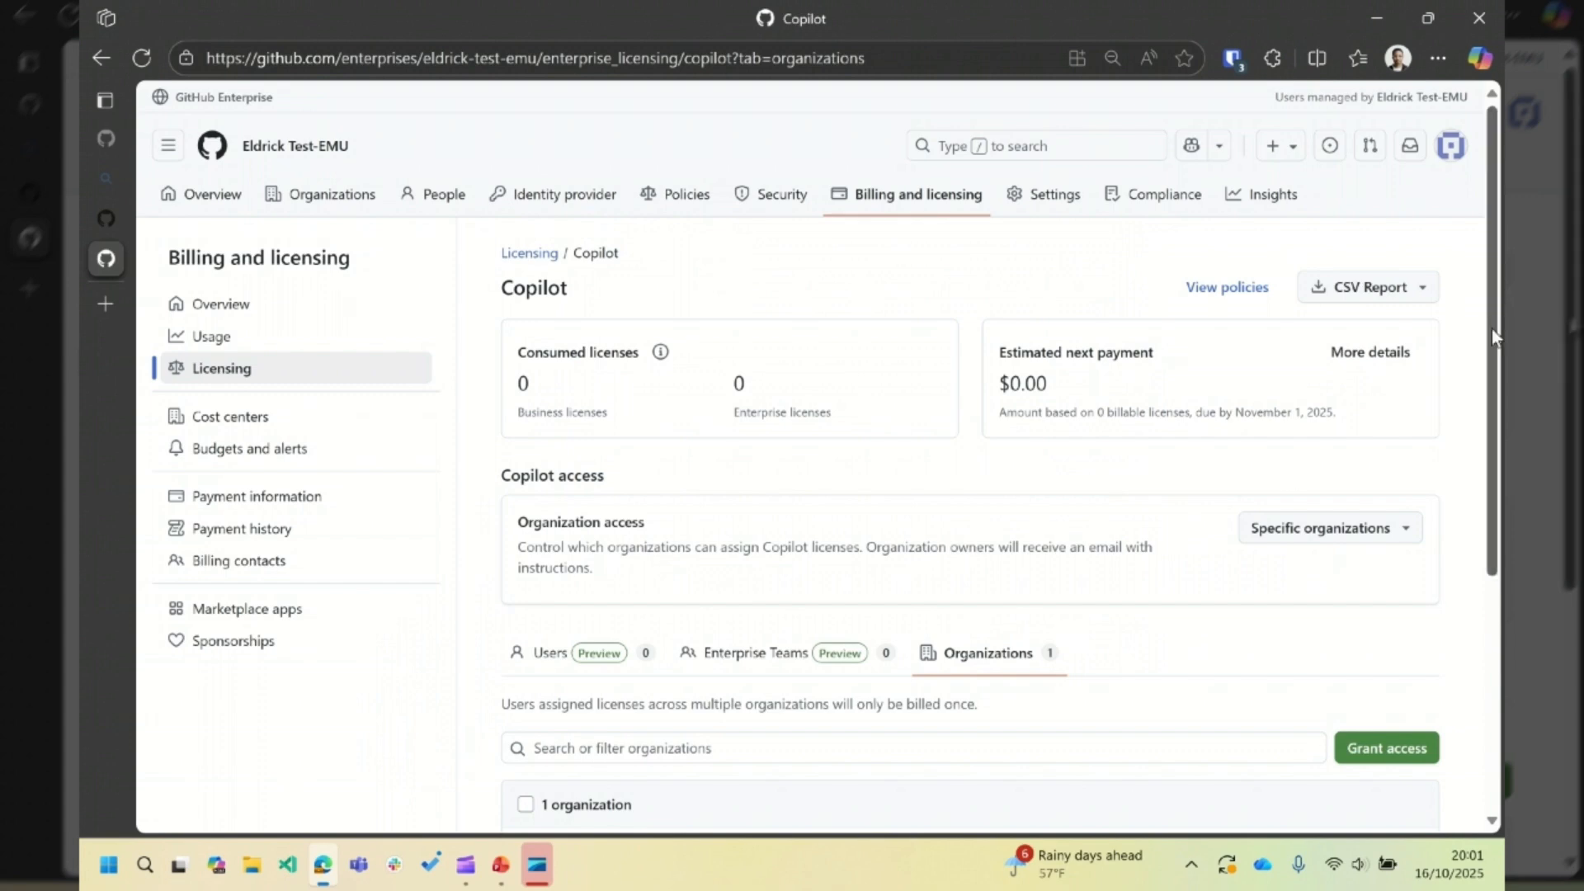
left_click_drag(1491, 328, 1479, 412)
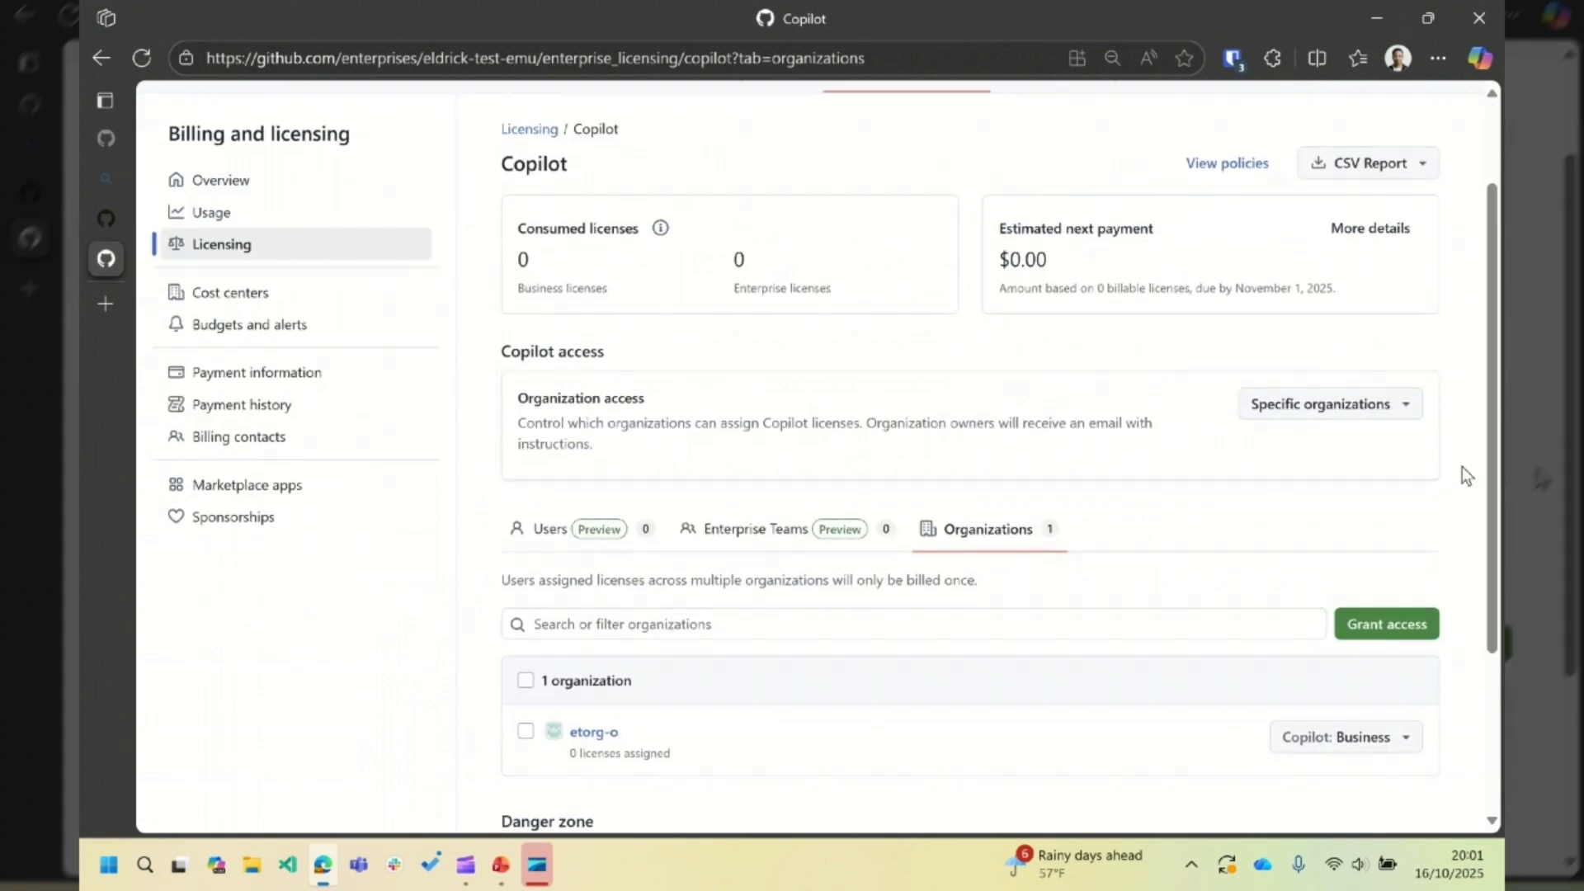
scroll(1484, 459, "up", 1)
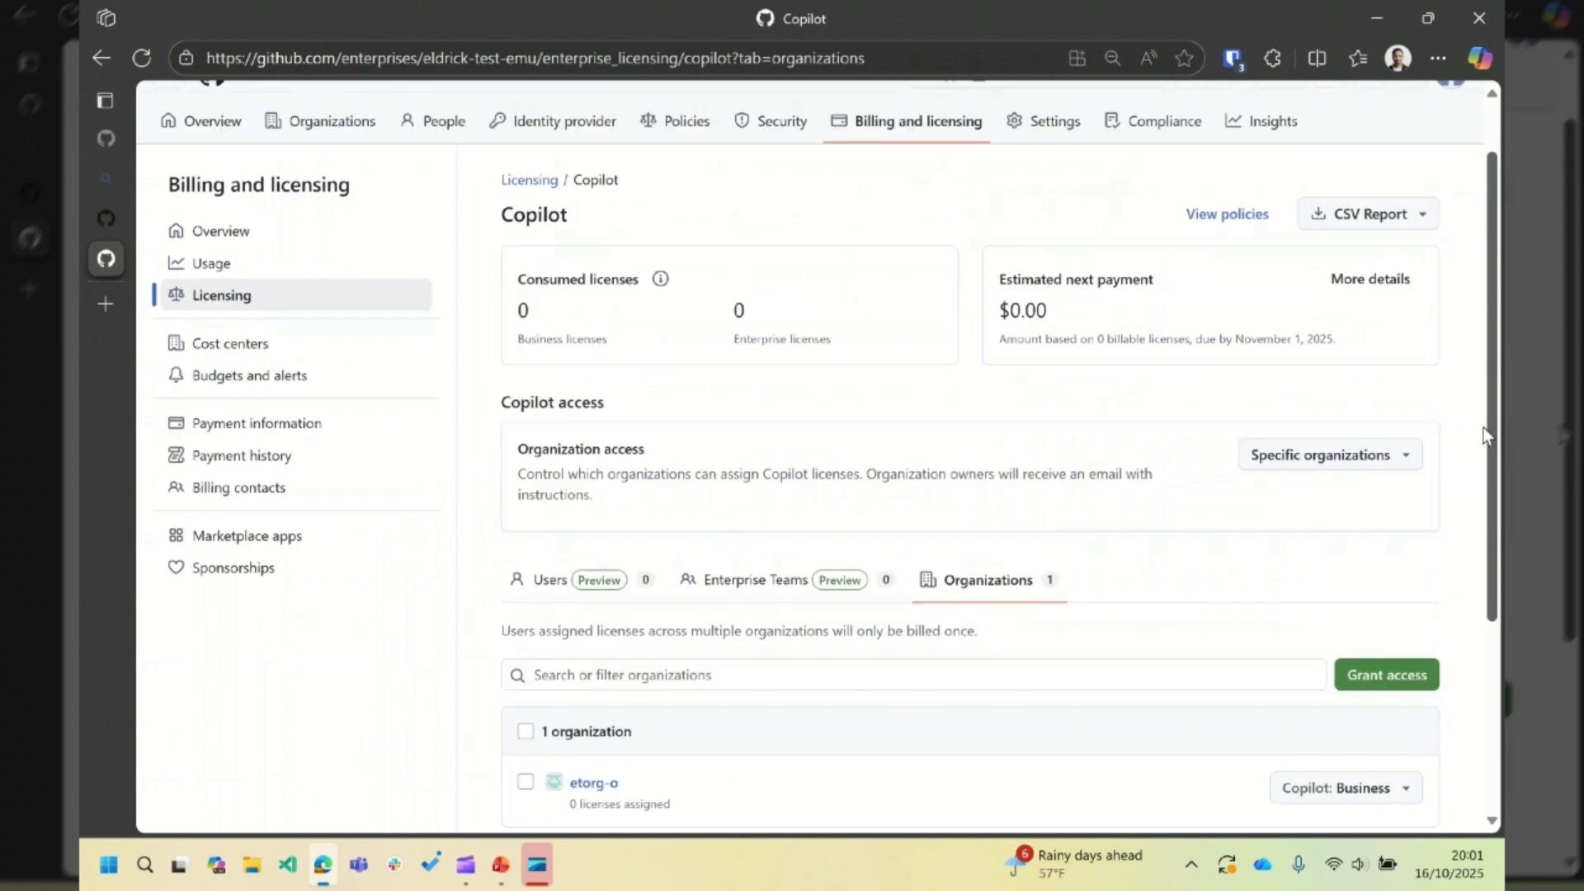
Review the enterprise's Copilot model policies for the Anthropic Claude, Google Gemini, OpenAI and xAI Grok models
left_click_drag(1483, 435, 1481, 407)
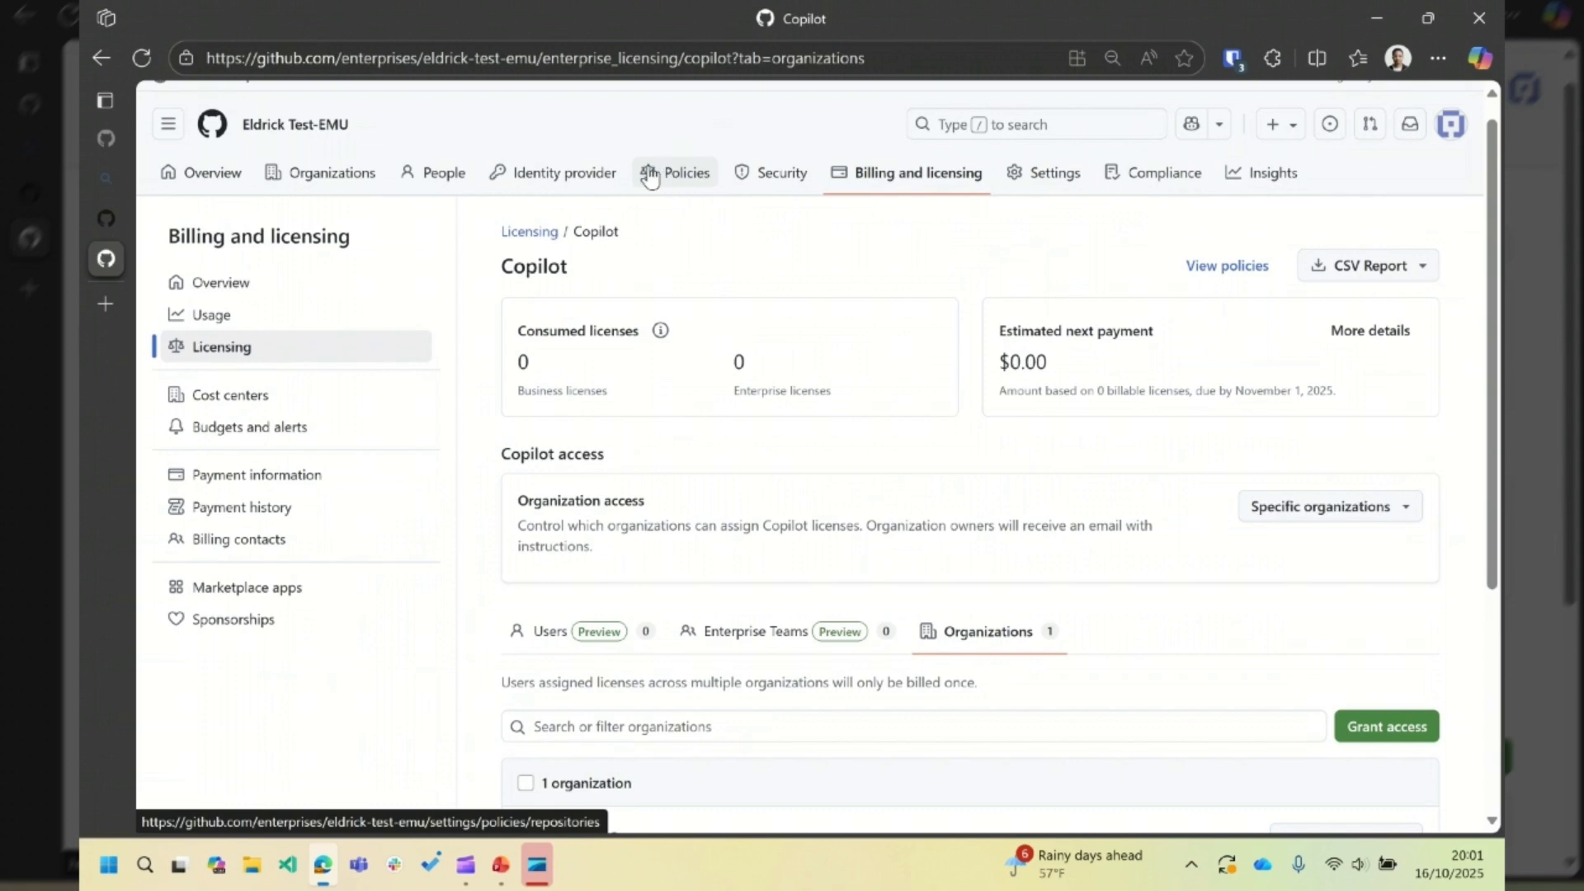
left_click(685, 178)
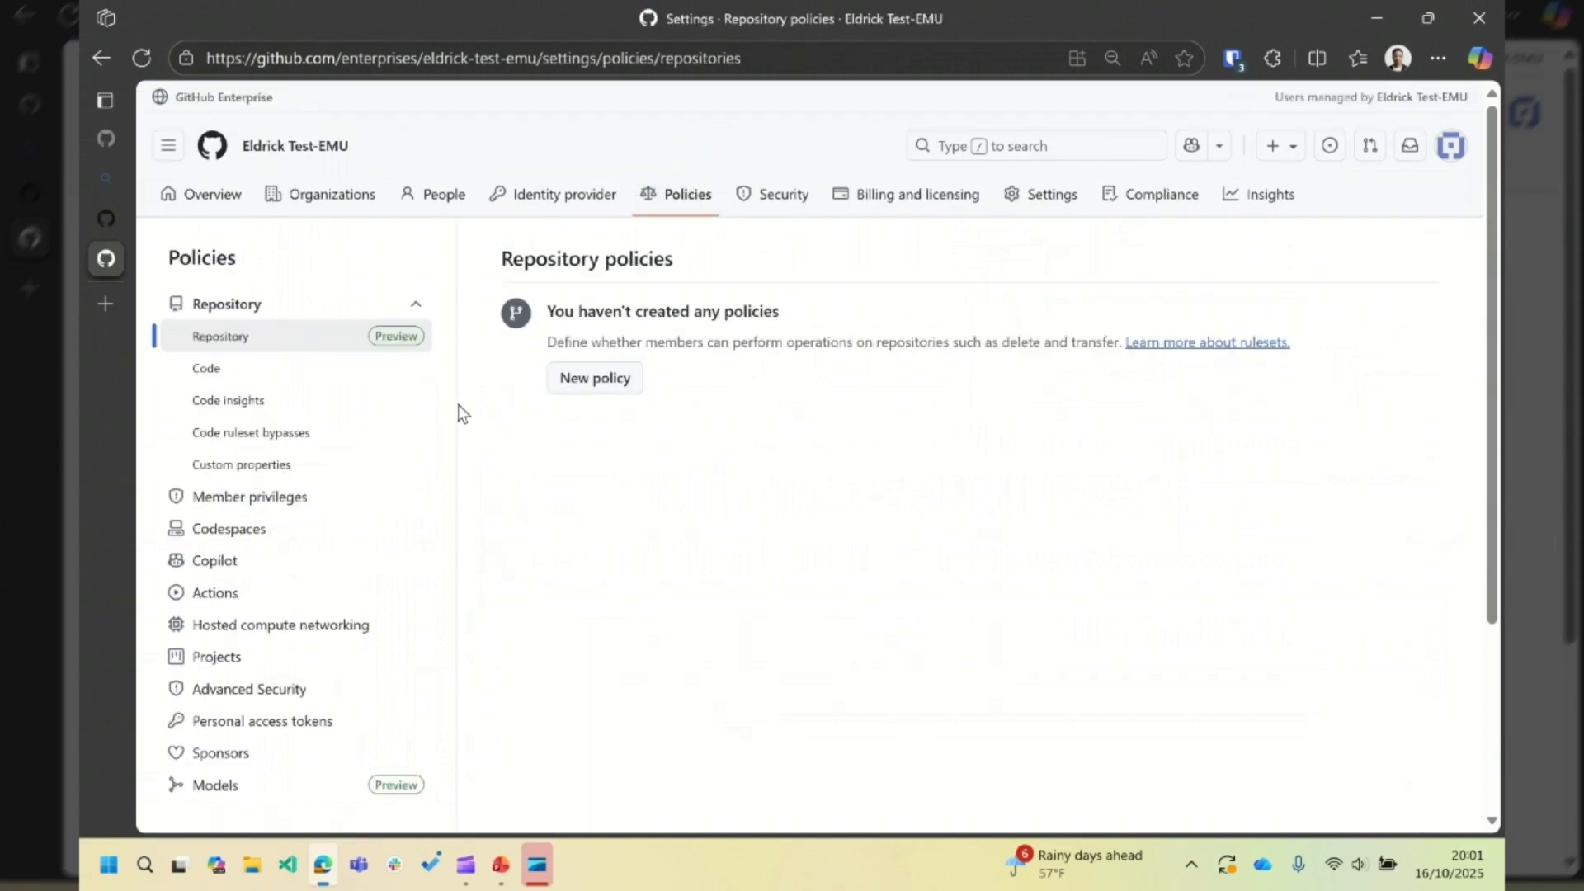
left_click(321, 570)
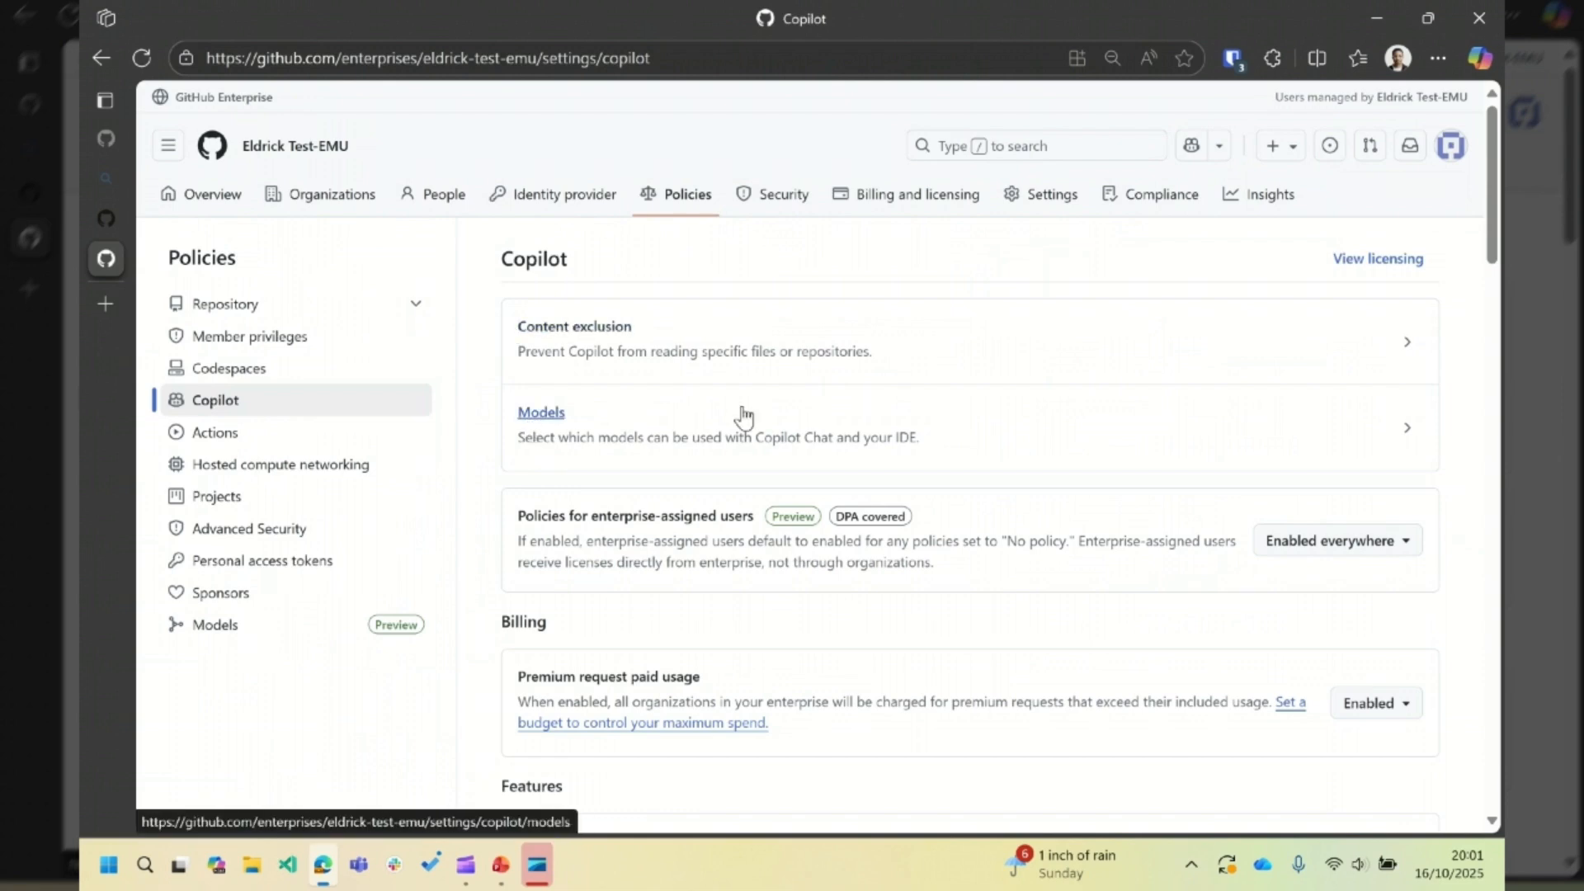
left_click(1402, 437)
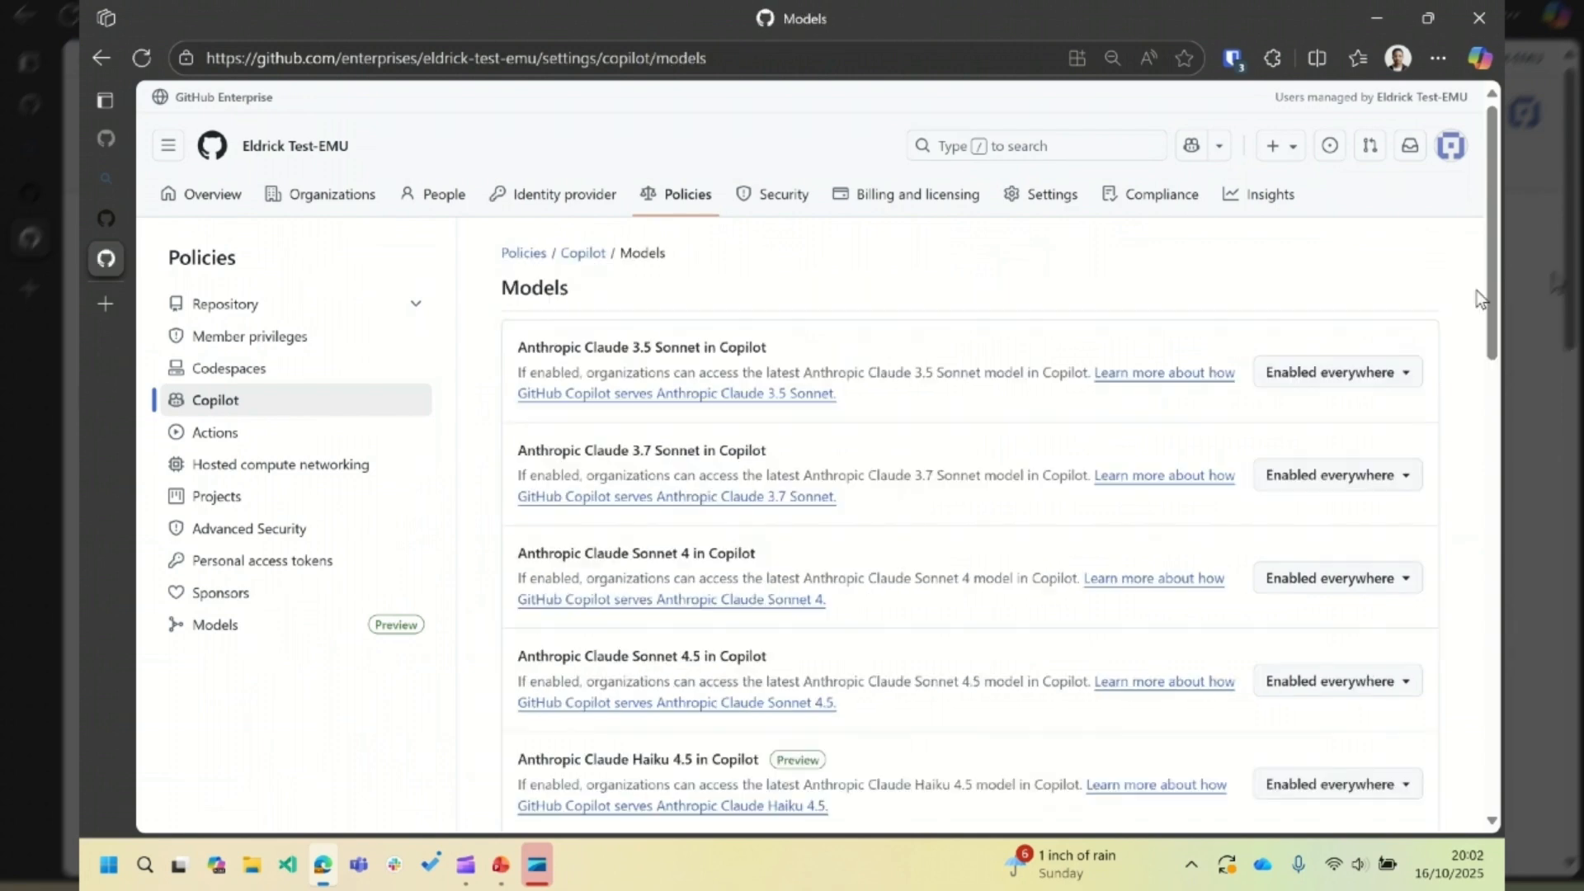
scroll(1485, 289, "down", 1)
scroll(1492, 269, "down", 1)
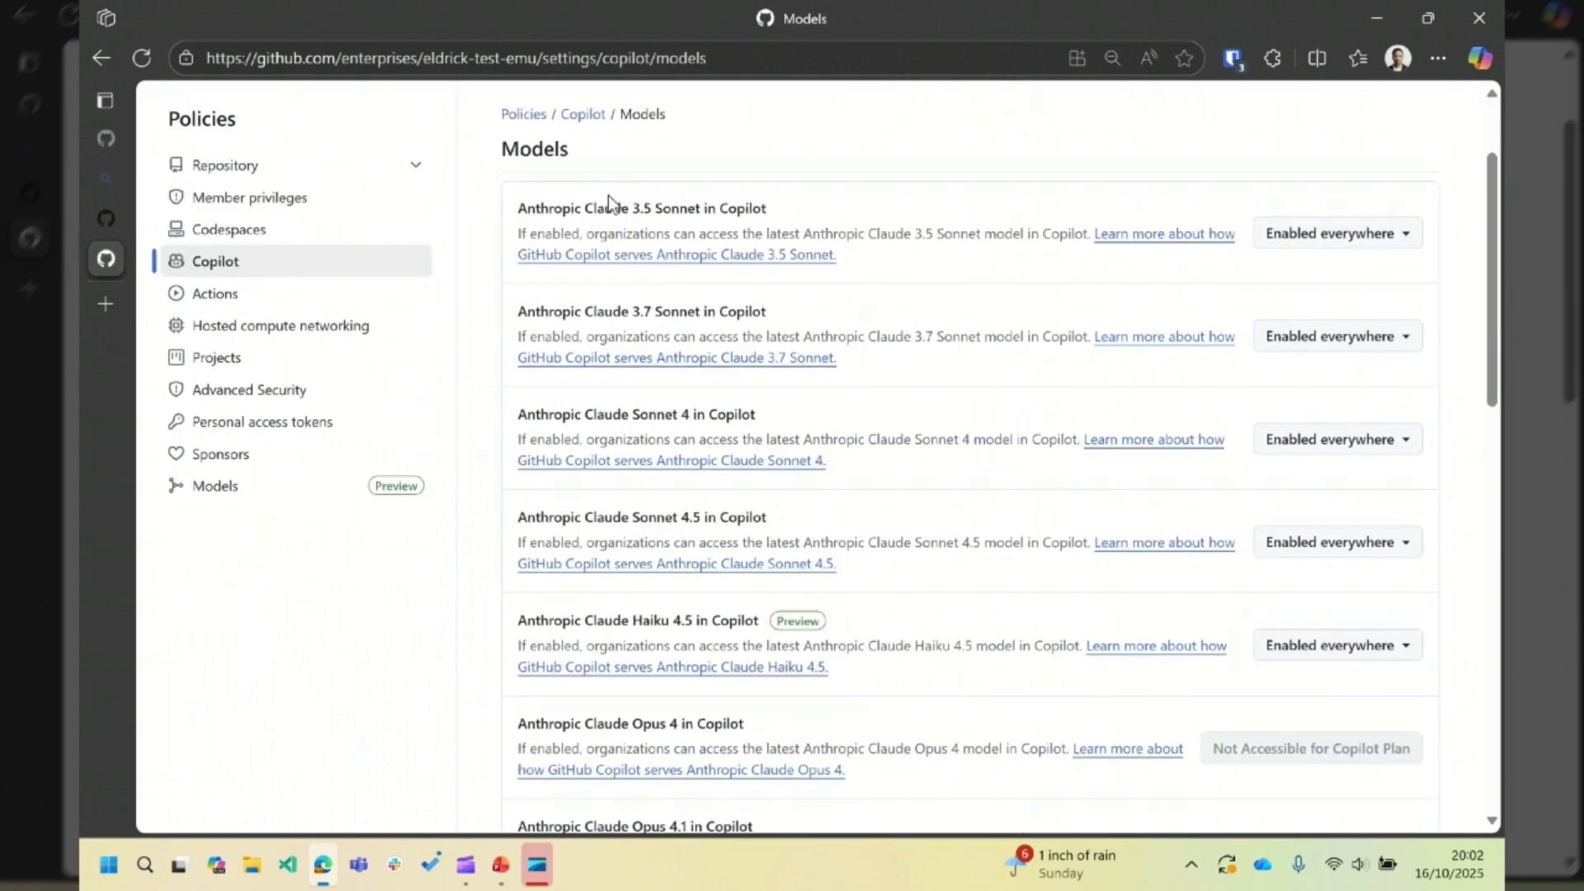
left_click_drag(518, 208, 629, 211)
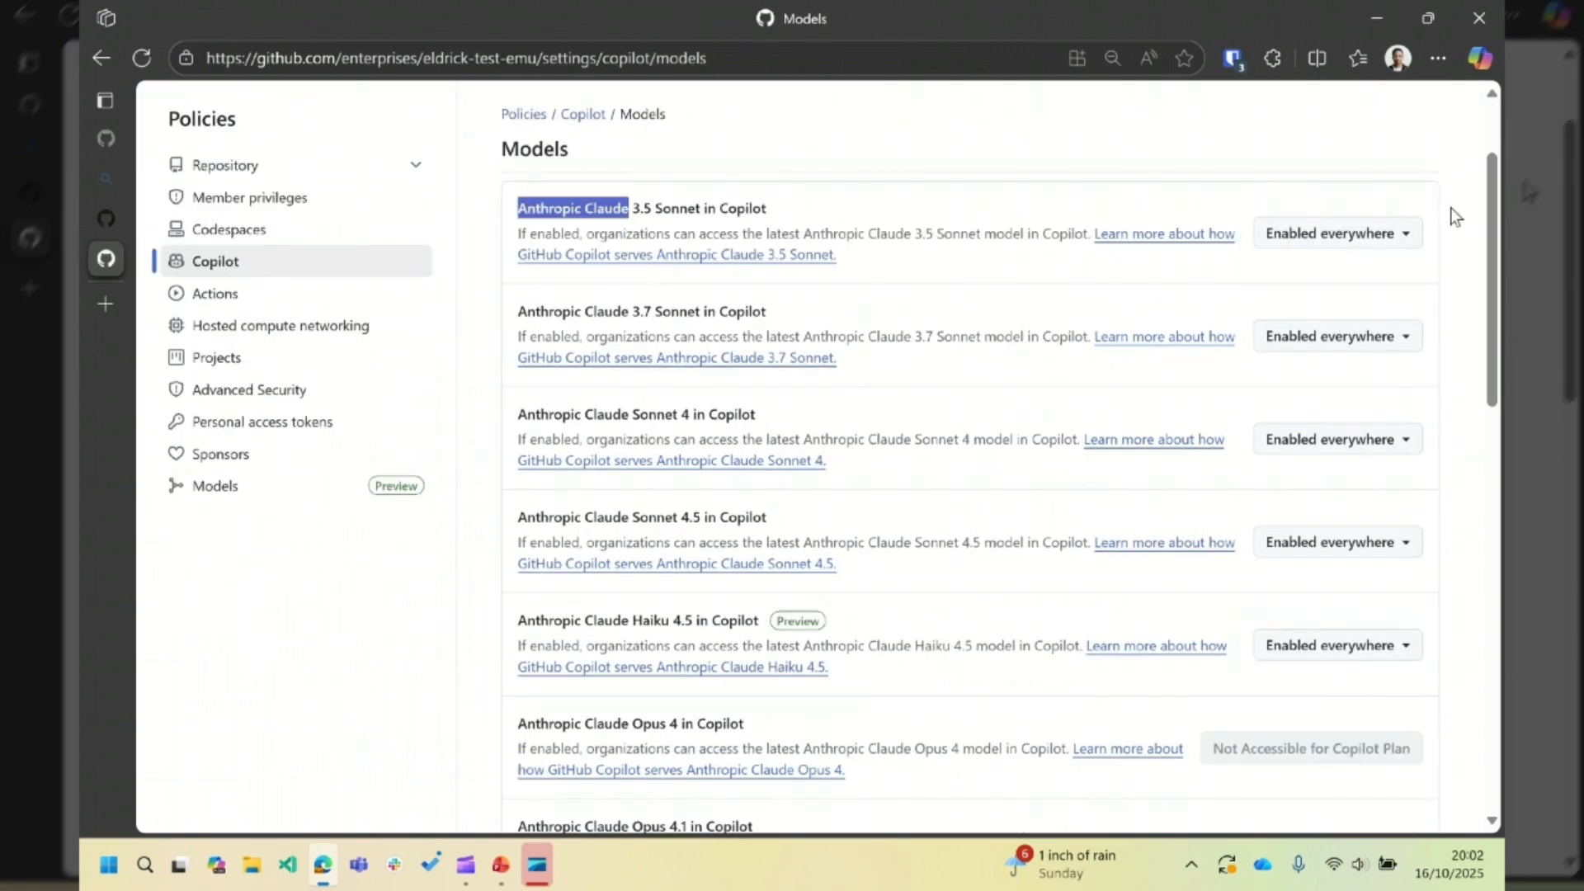
scroll(1490, 276, "down", 1)
scroll(1487, 276, "down", 4)
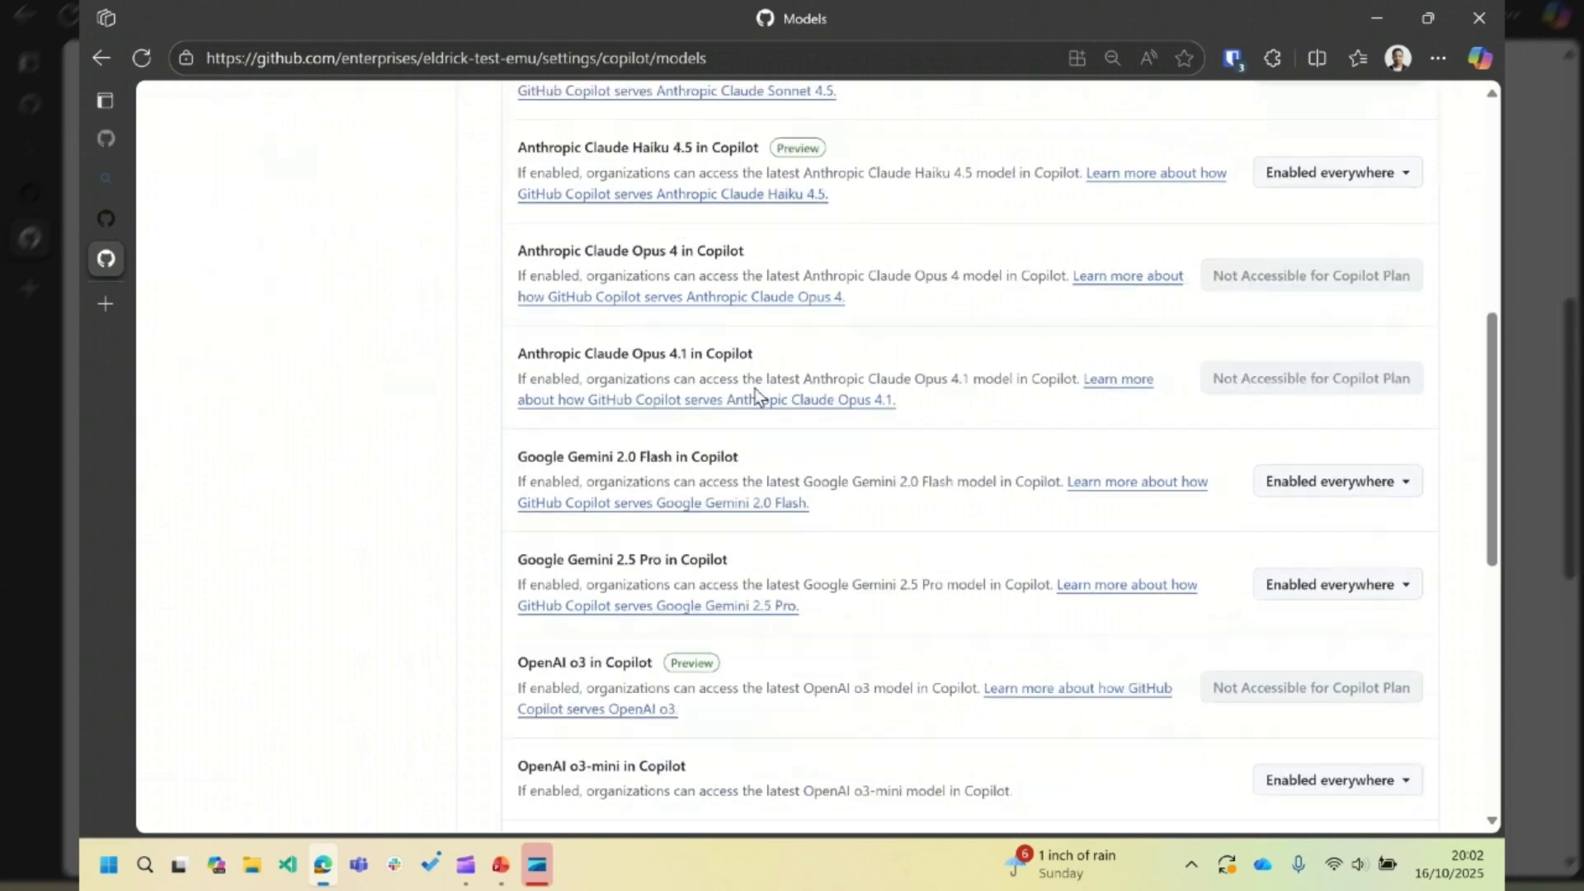
left_click_drag(740, 457, 507, 459)
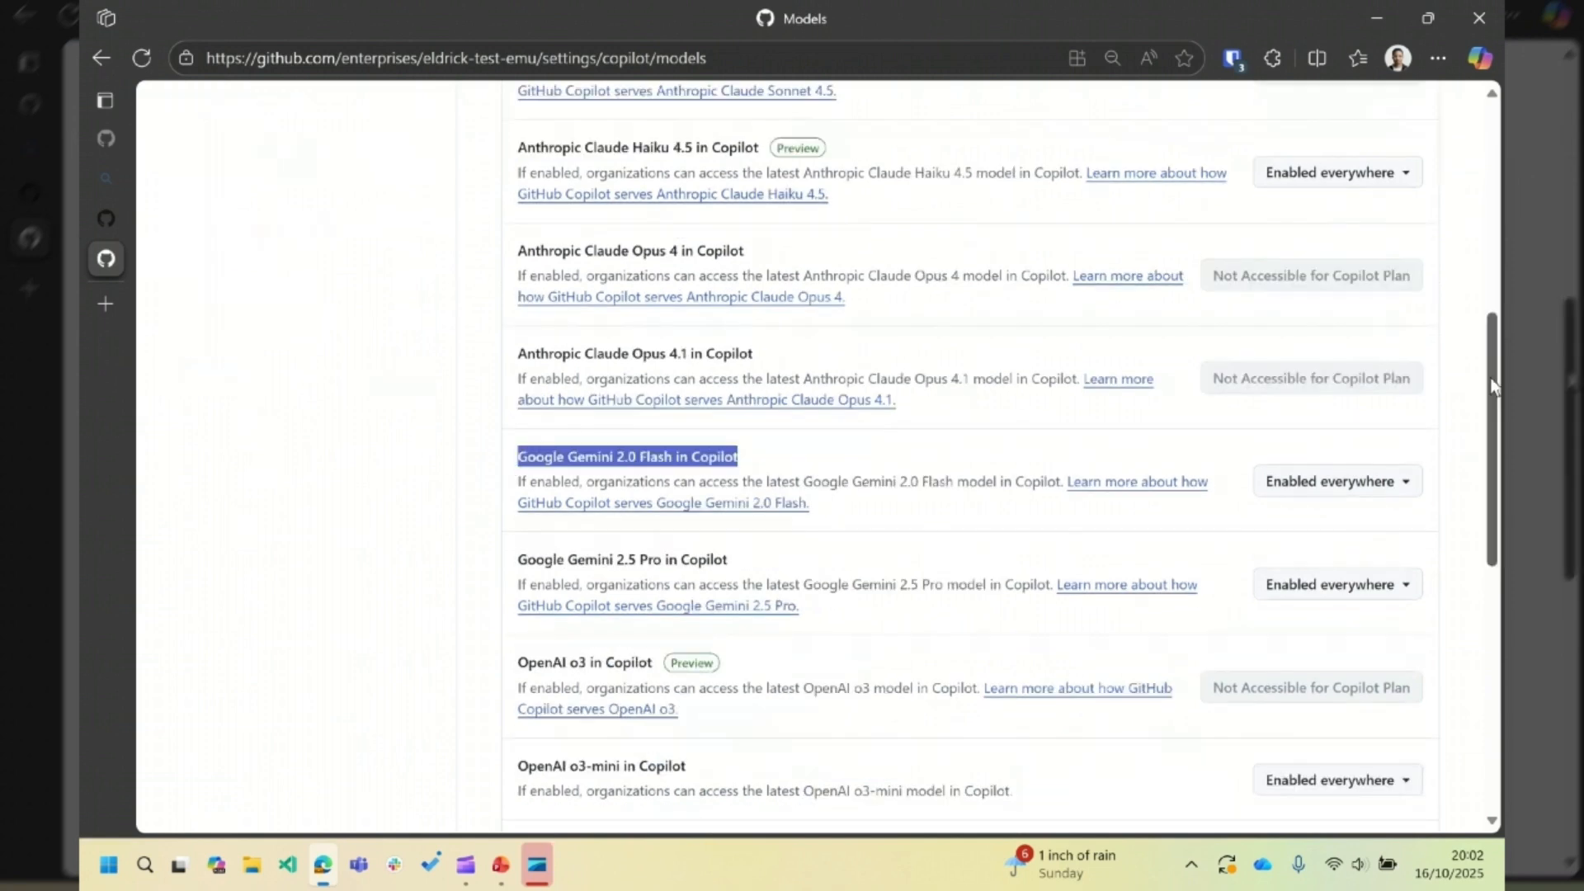
left_click_drag(1492, 384, 1479, 592)
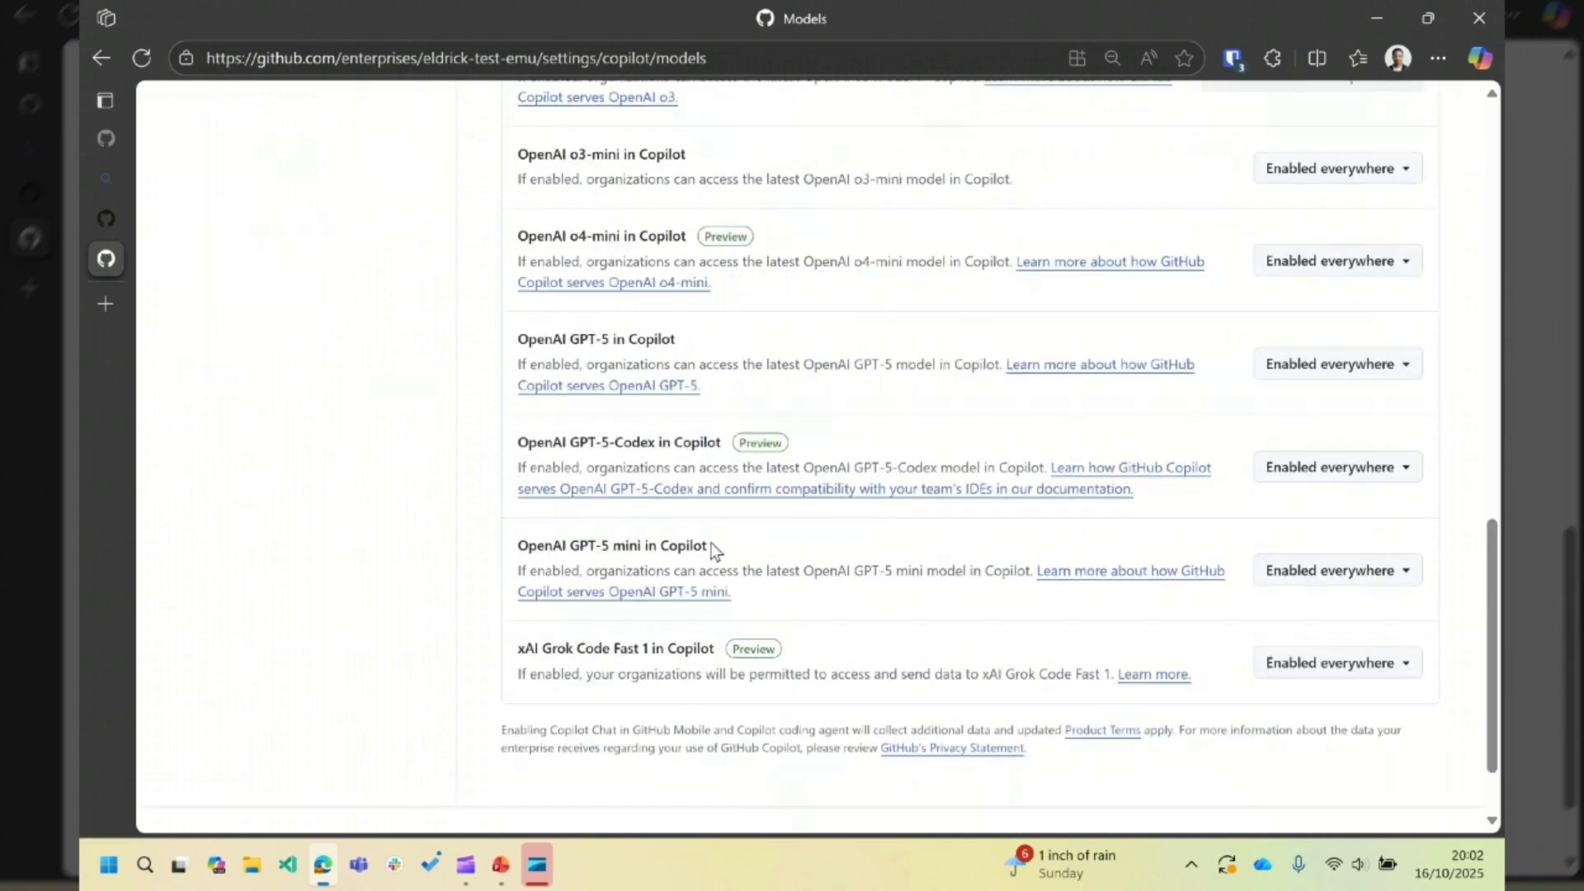
left_click_drag(711, 545, 537, 648)
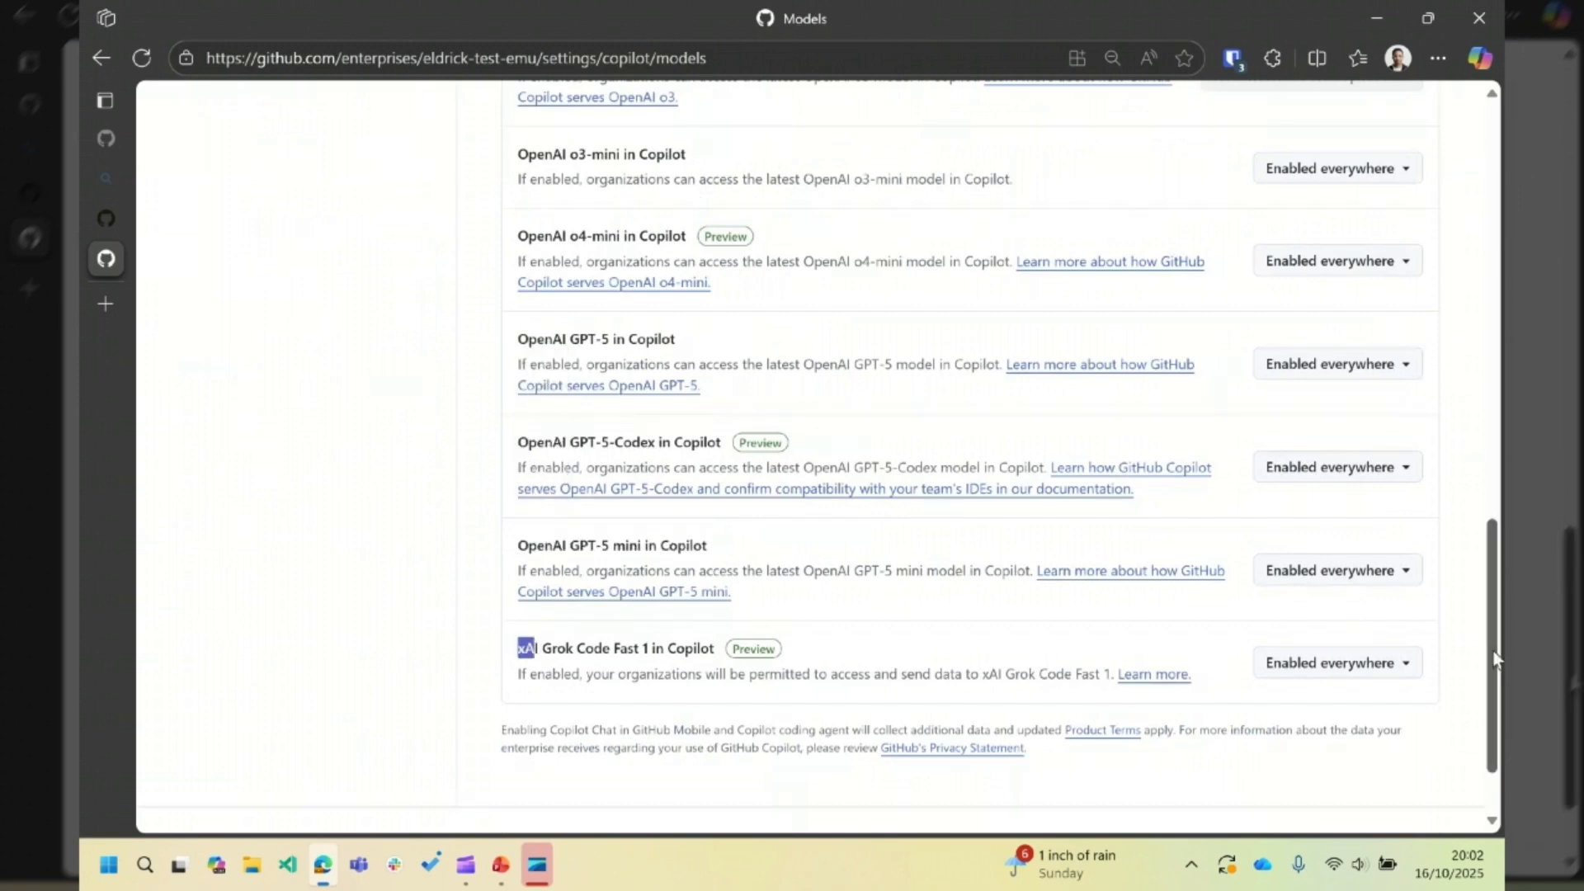
left_click_drag(1495, 657, 1490, 235)
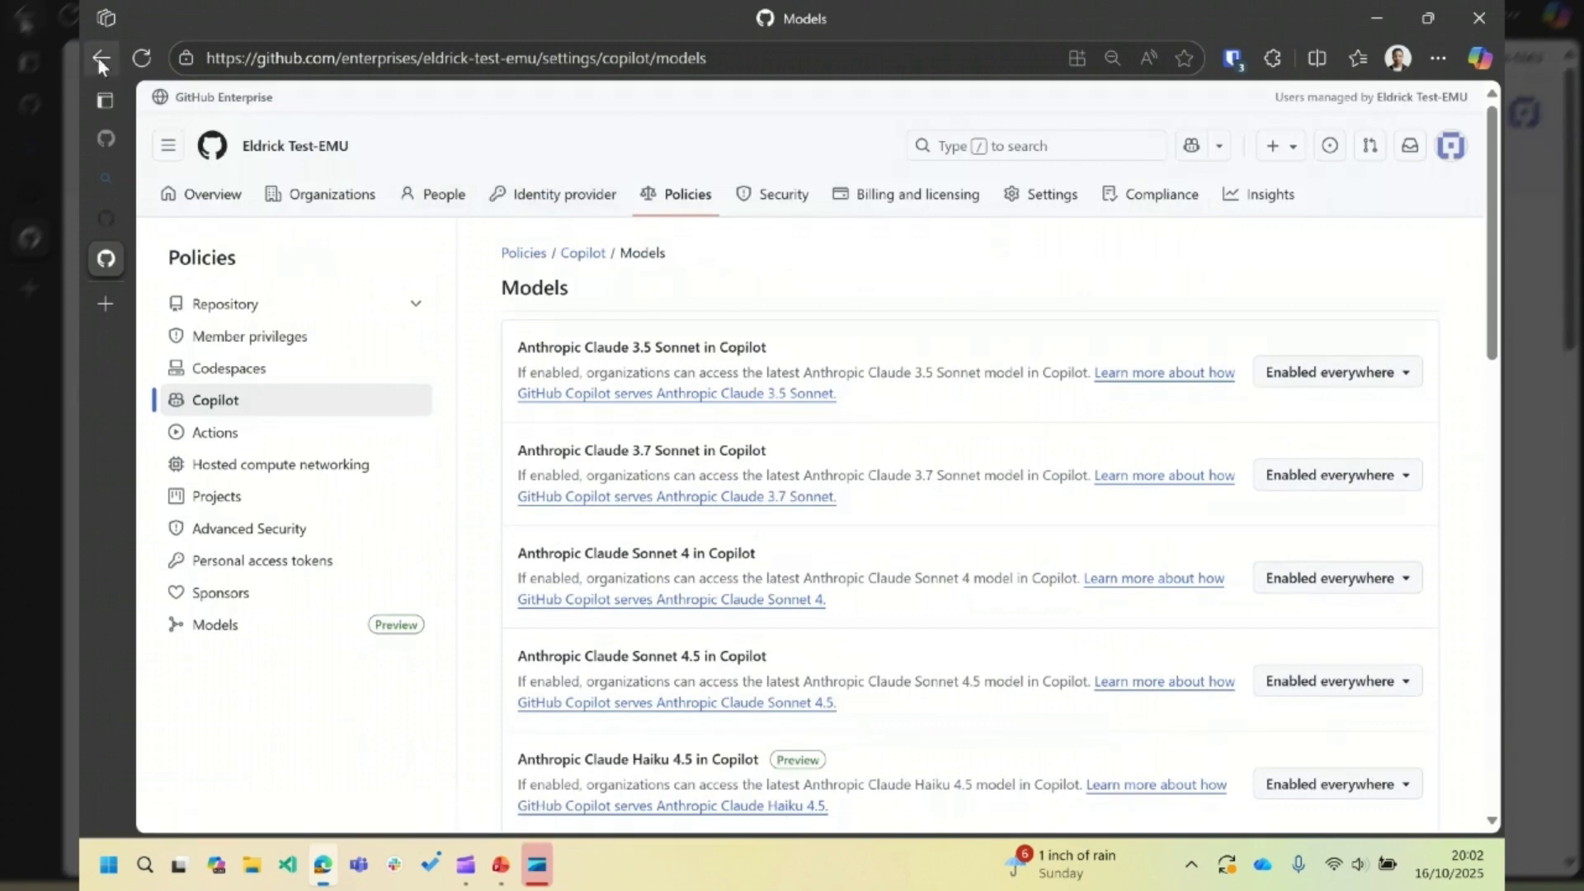
Review the enterprise's Copilot feature policies, including Copilot in GitHub.com, Copilot CLI and Copilot Chat in the IDE
left_click(580, 255)
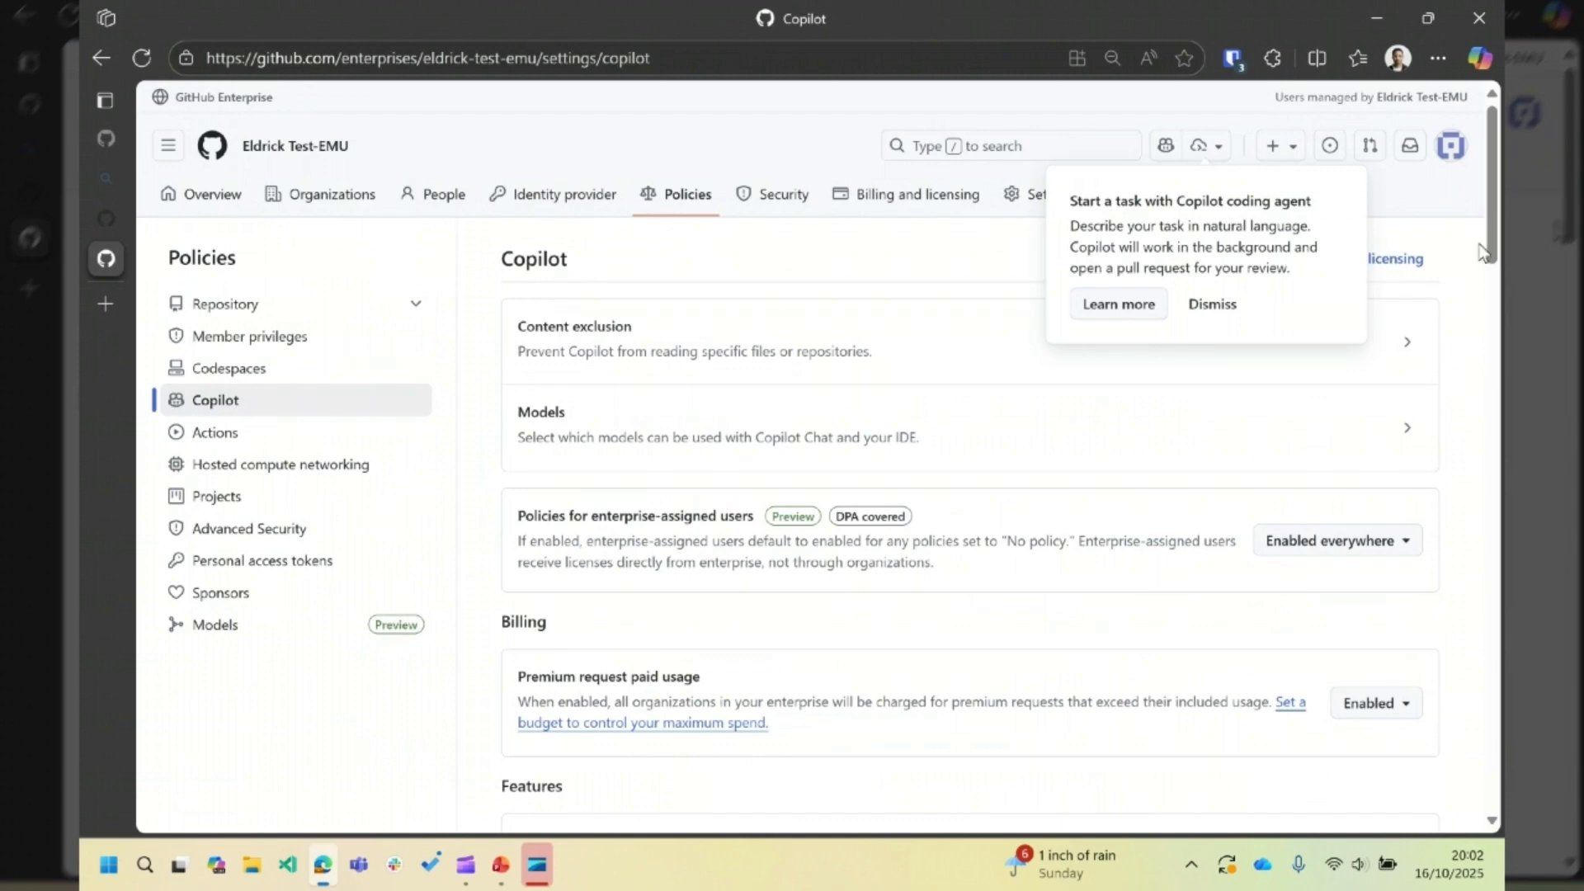
scroll(1483, 252, "down", 1)
left_click_drag(1499, 266, 1496, 352)
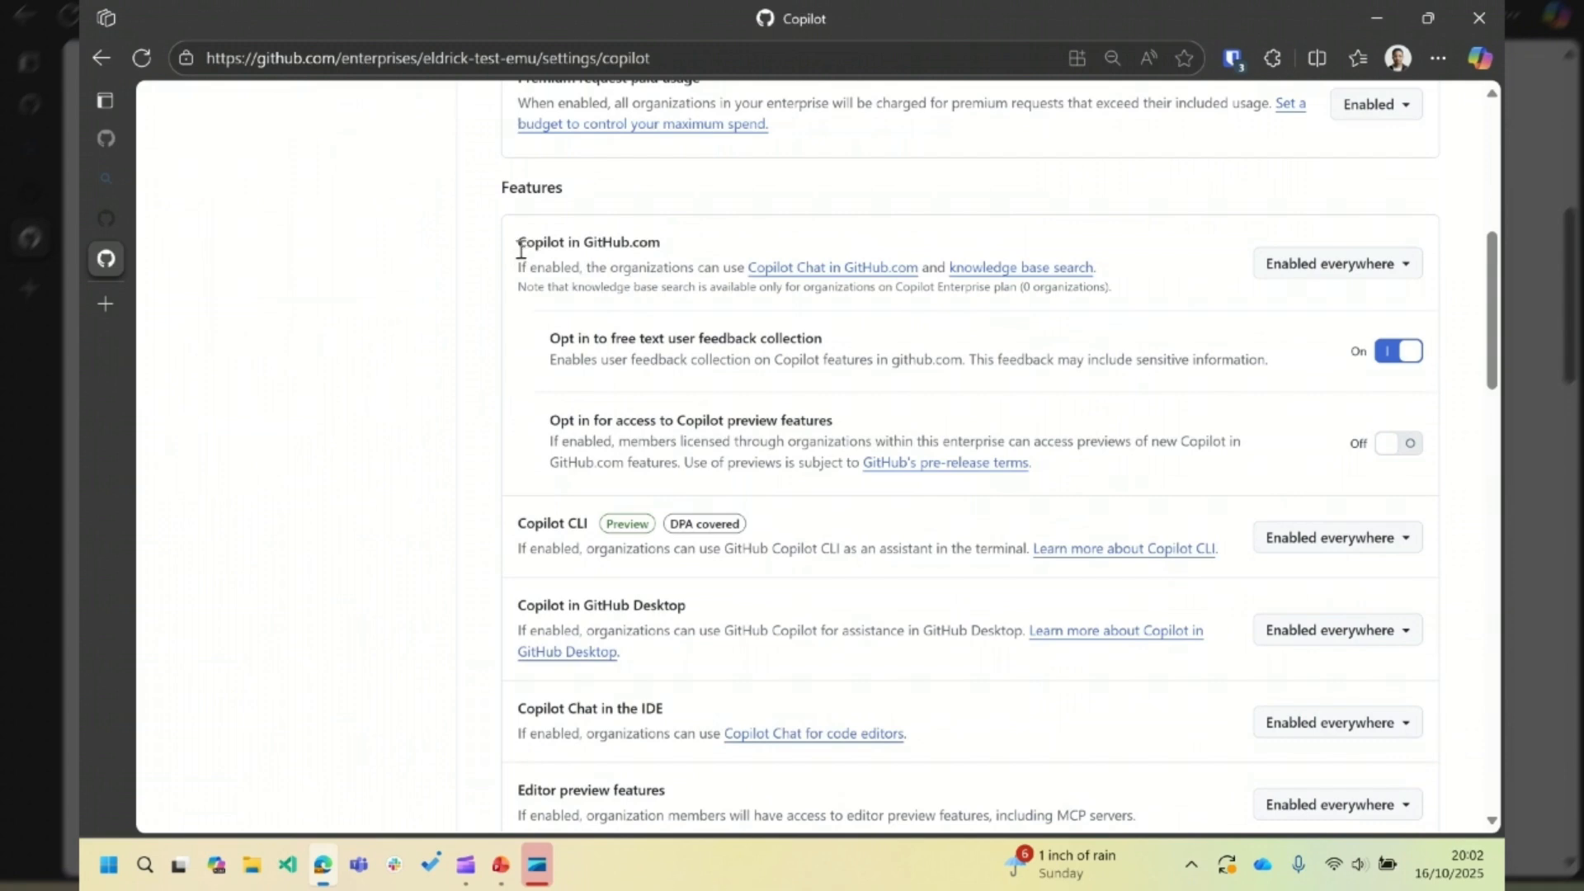
left_click_drag(520, 250, 661, 246)
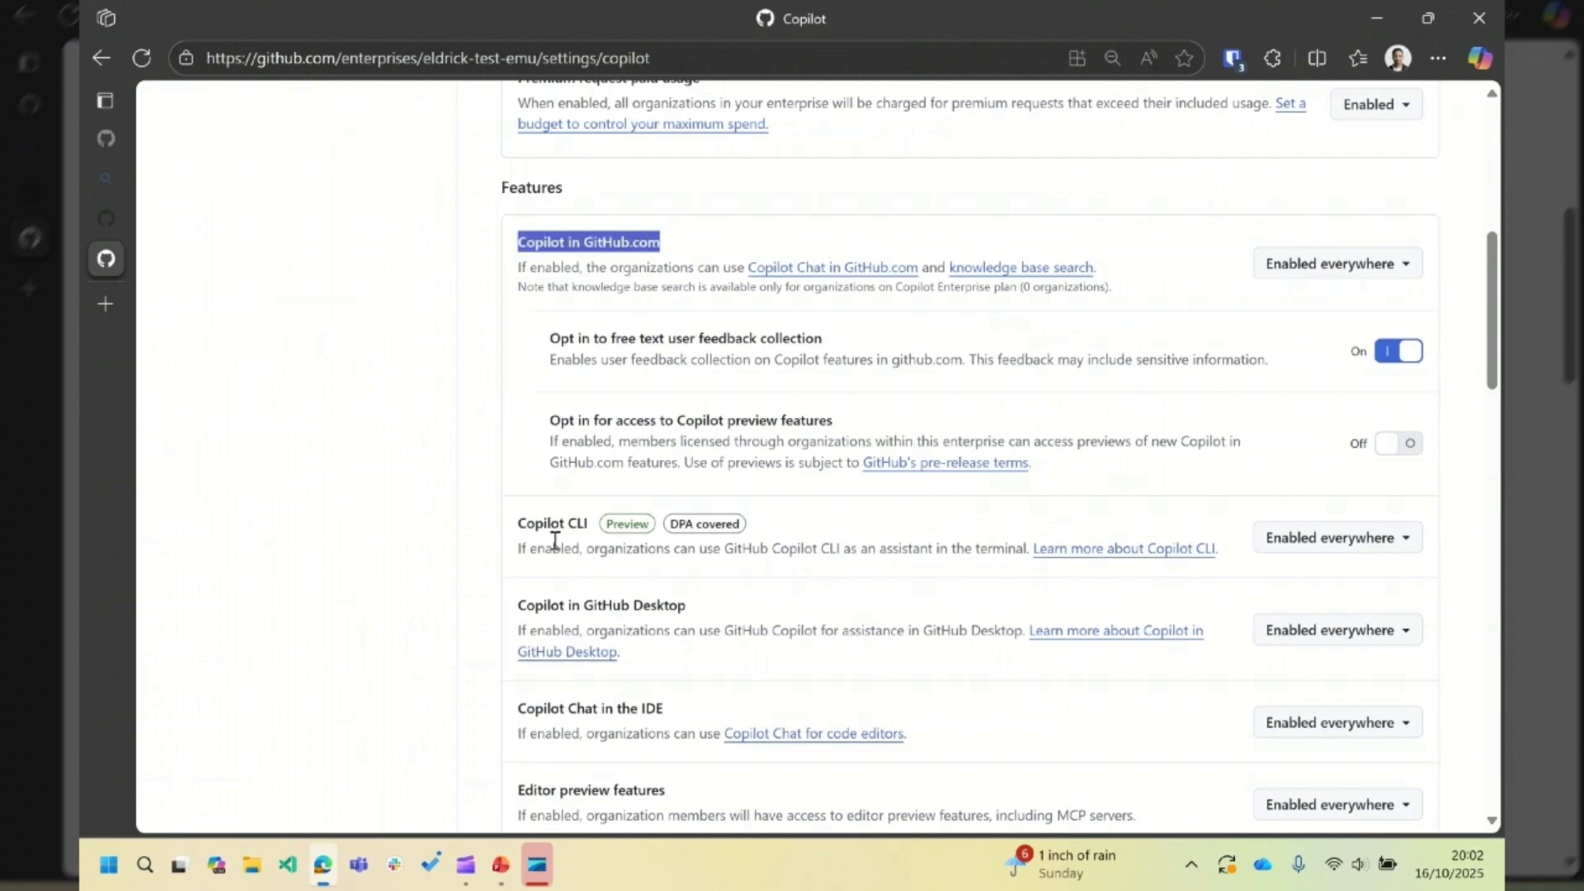
left_click_drag(518, 528, 589, 535)
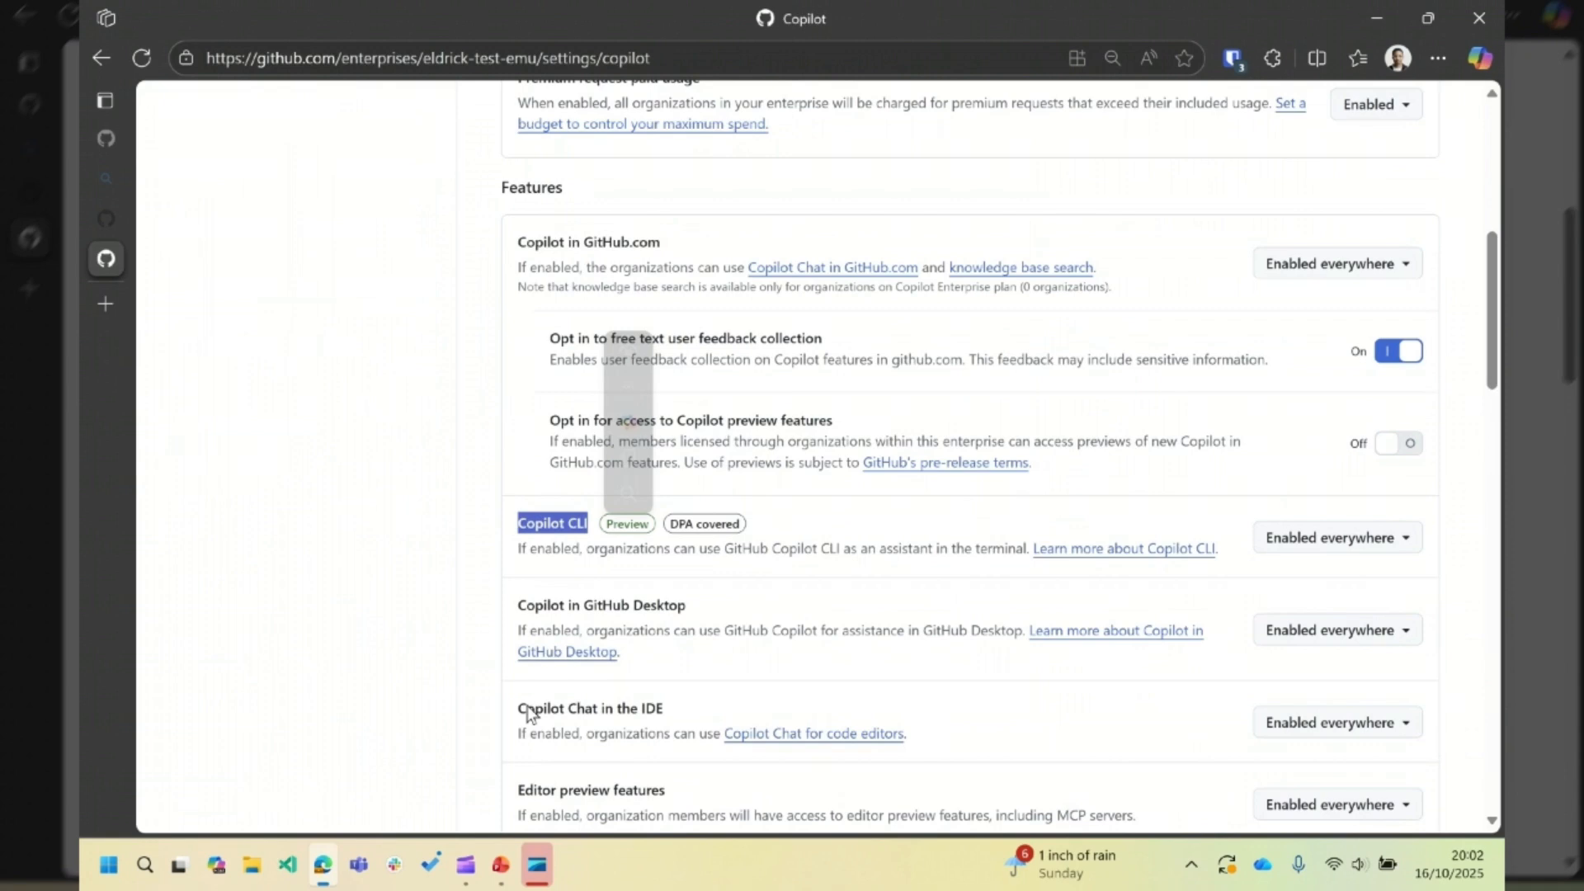
left_click_drag(528, 714, 667, 706)
scroll(1495, 324, "down", 1)
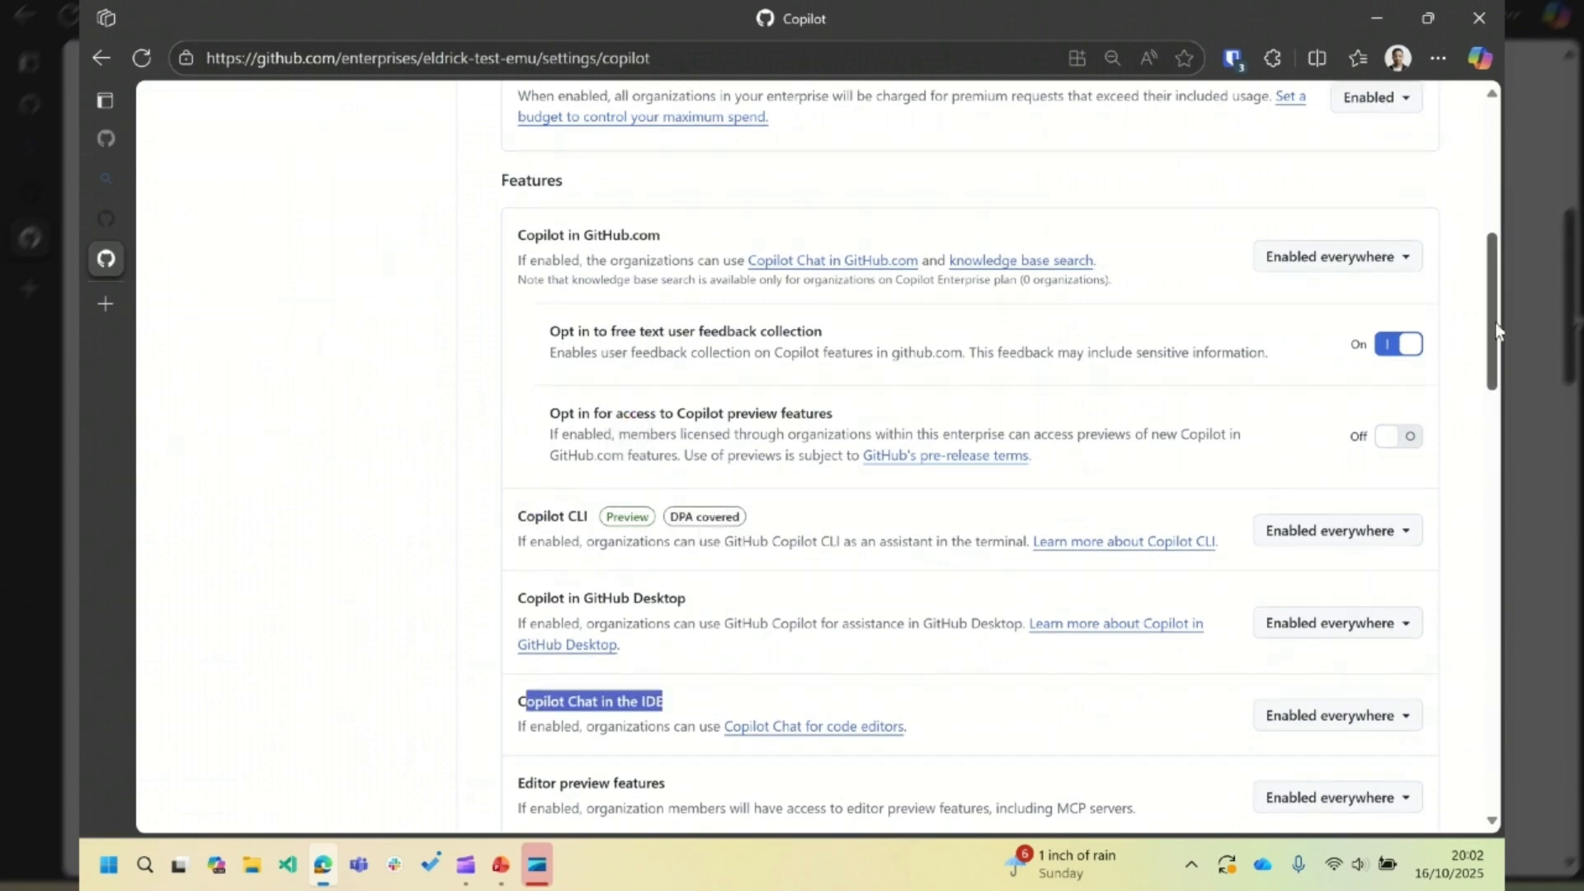
left_click_drag(1495, 323, 1448, 165)
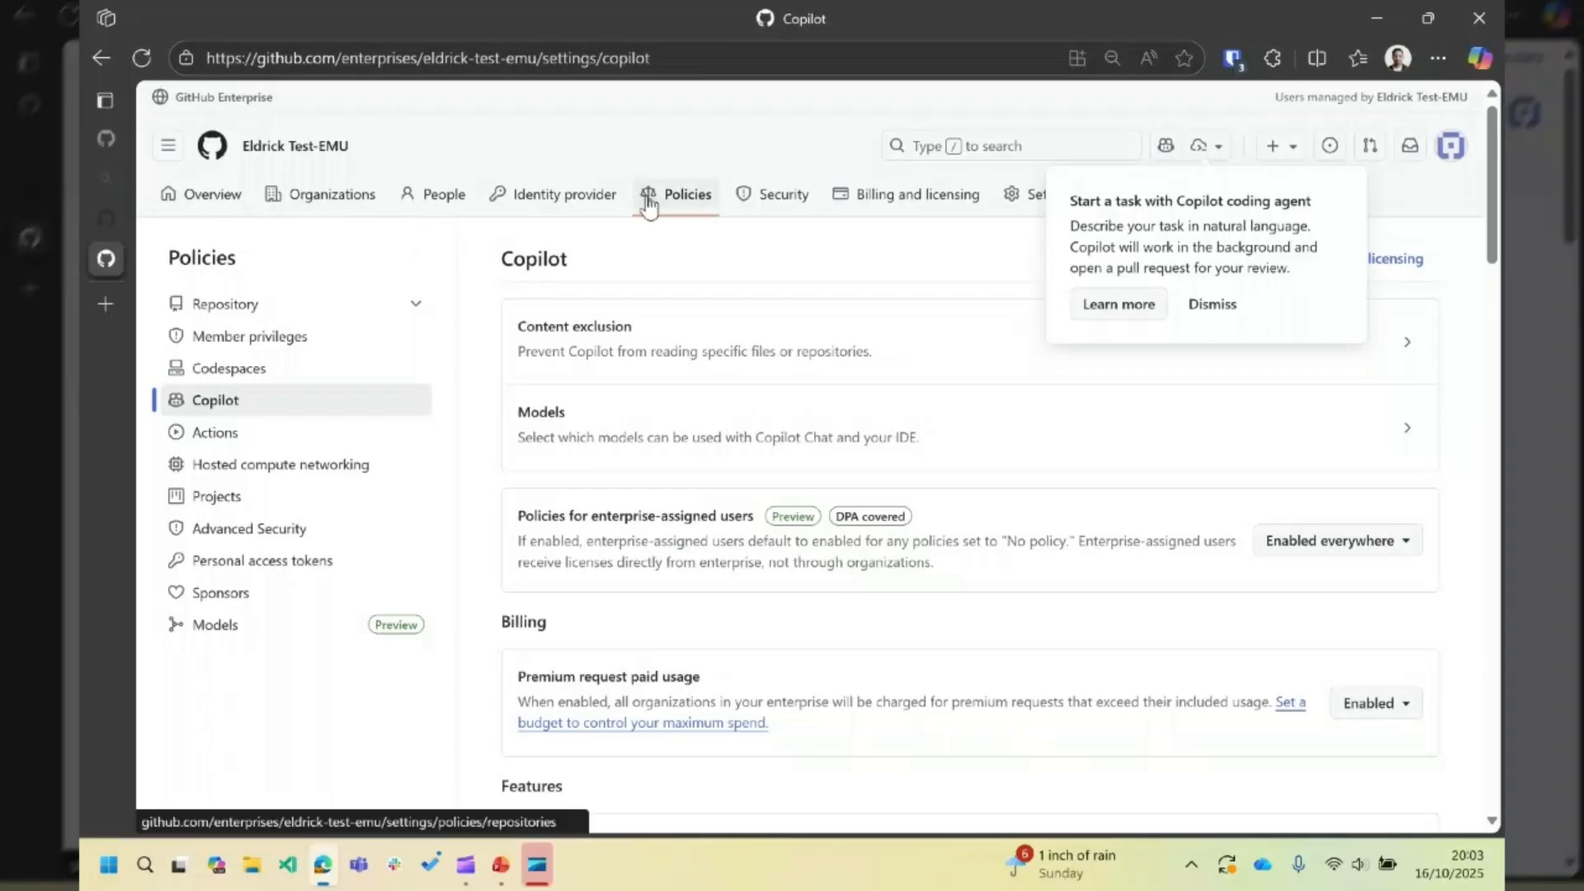
Start a new team in the etorg-o organization and name it GitHub Enterprise + Copilot Team
left_click(293, 205)
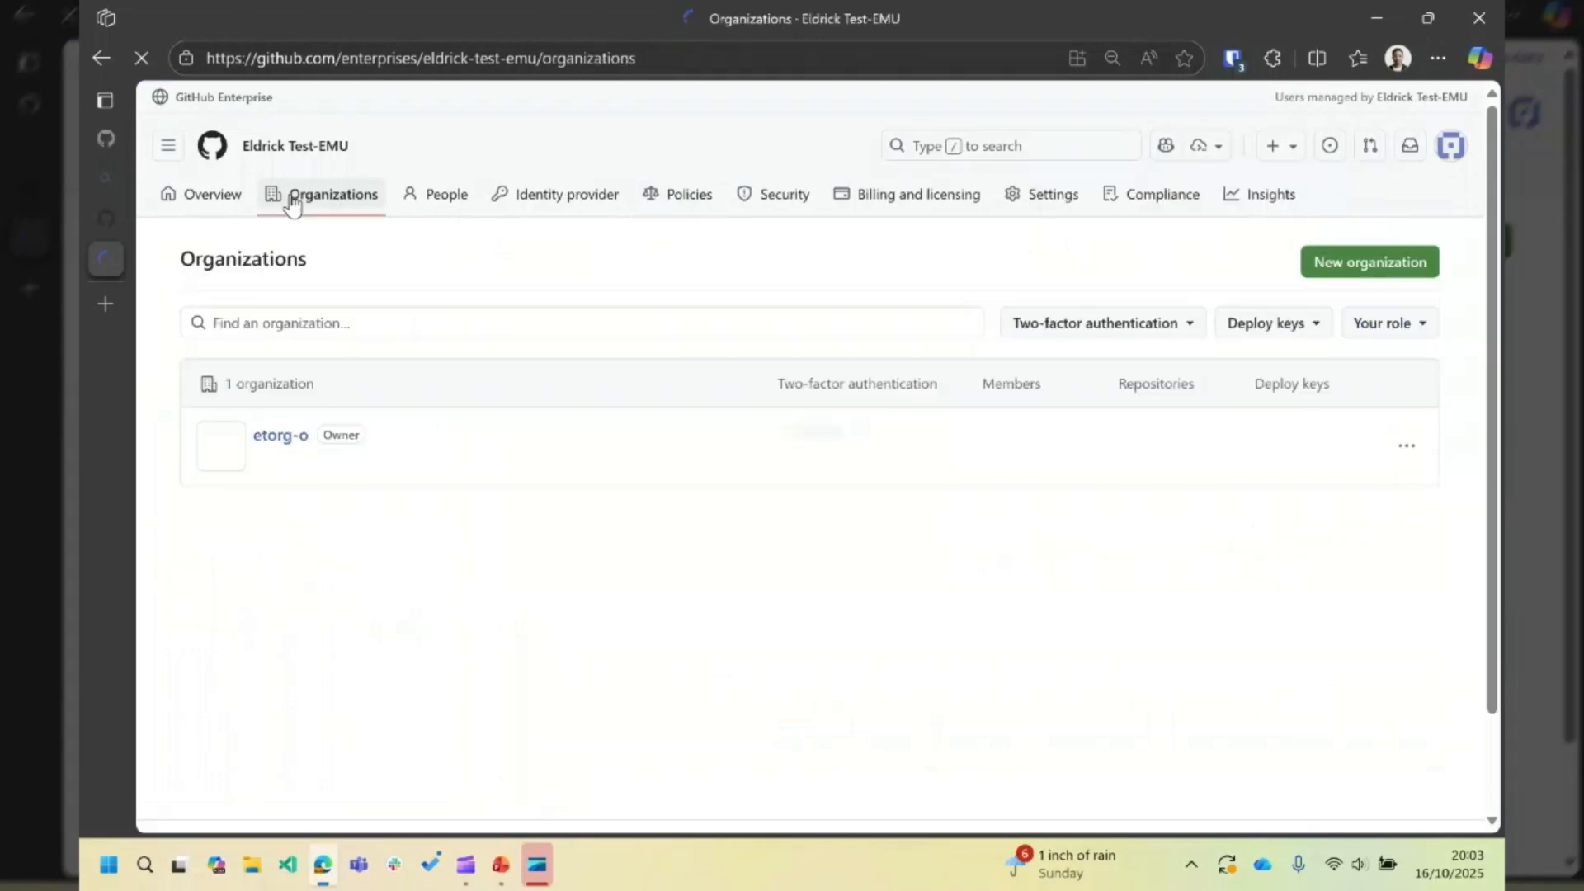
left_click(281, 436)
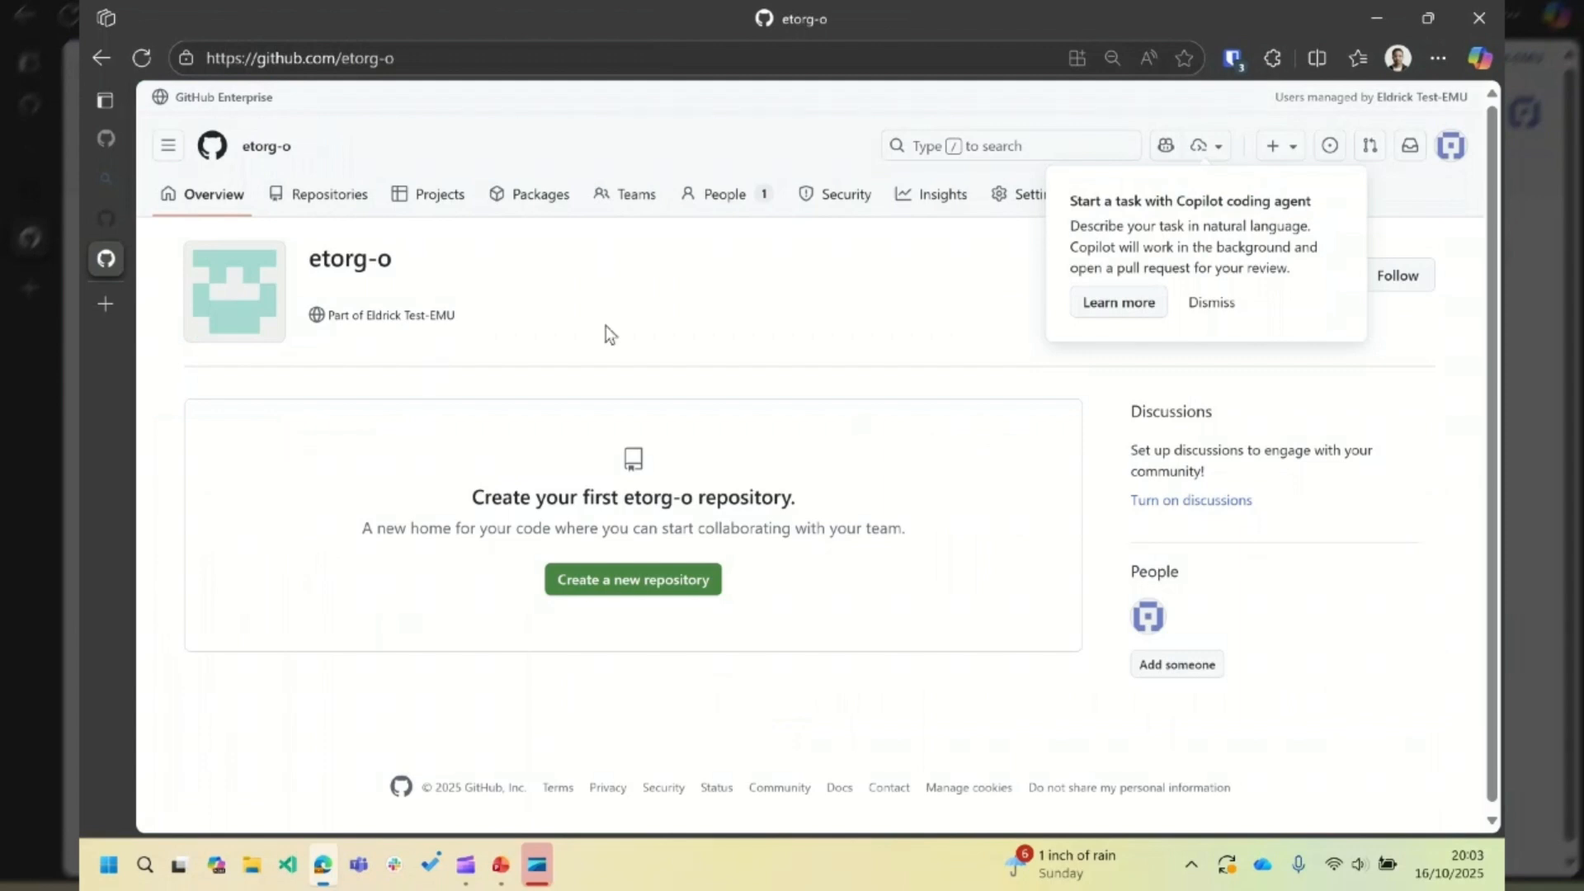
left_click(1239, 344)
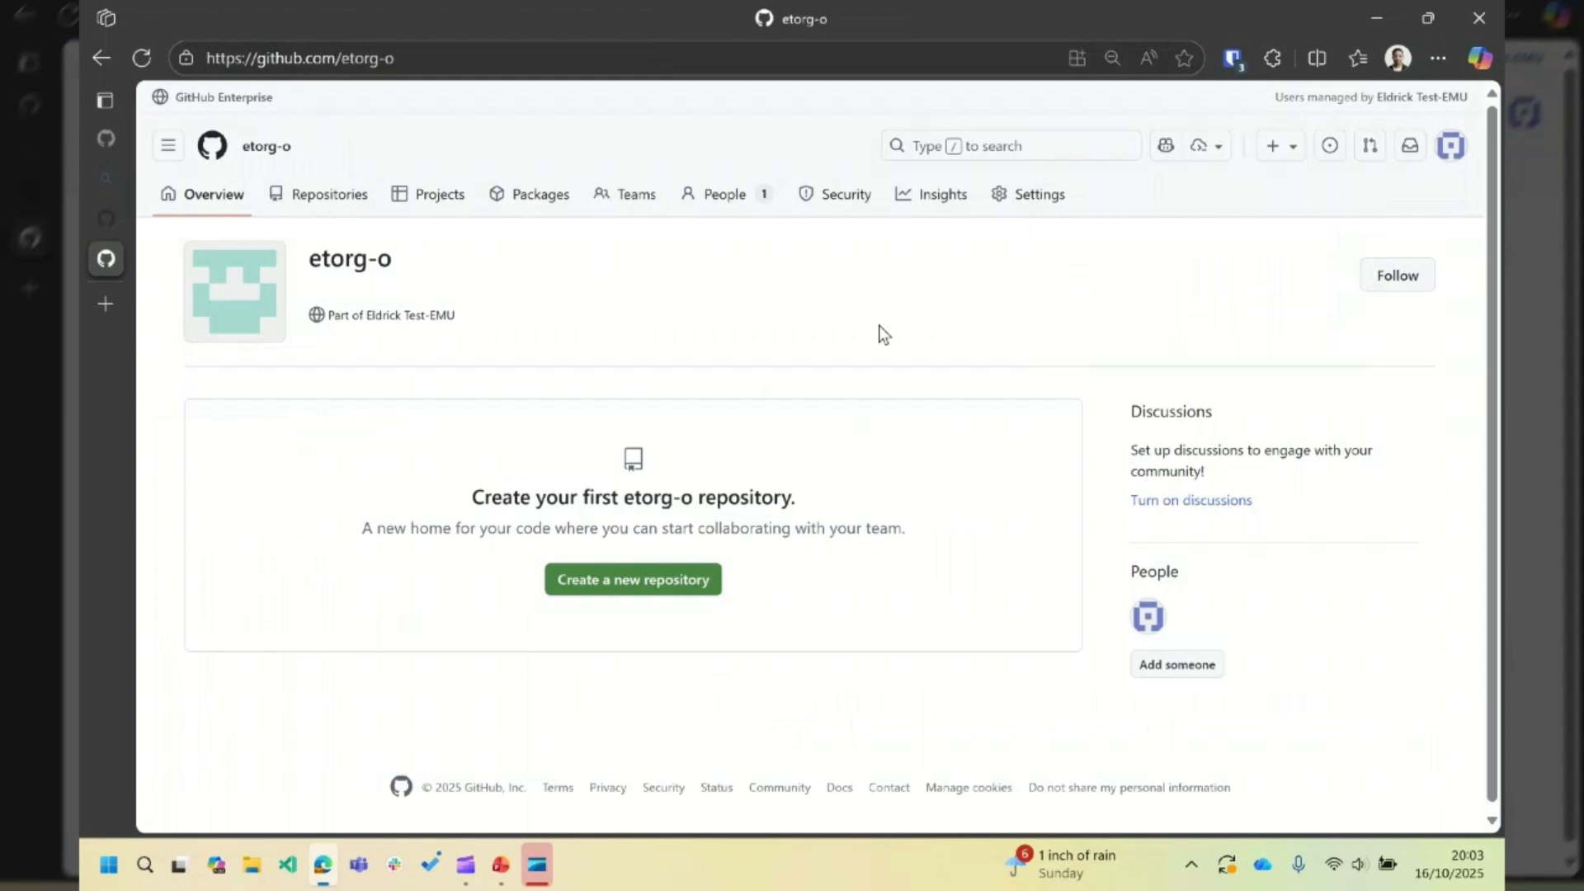
left_click(624, 210)
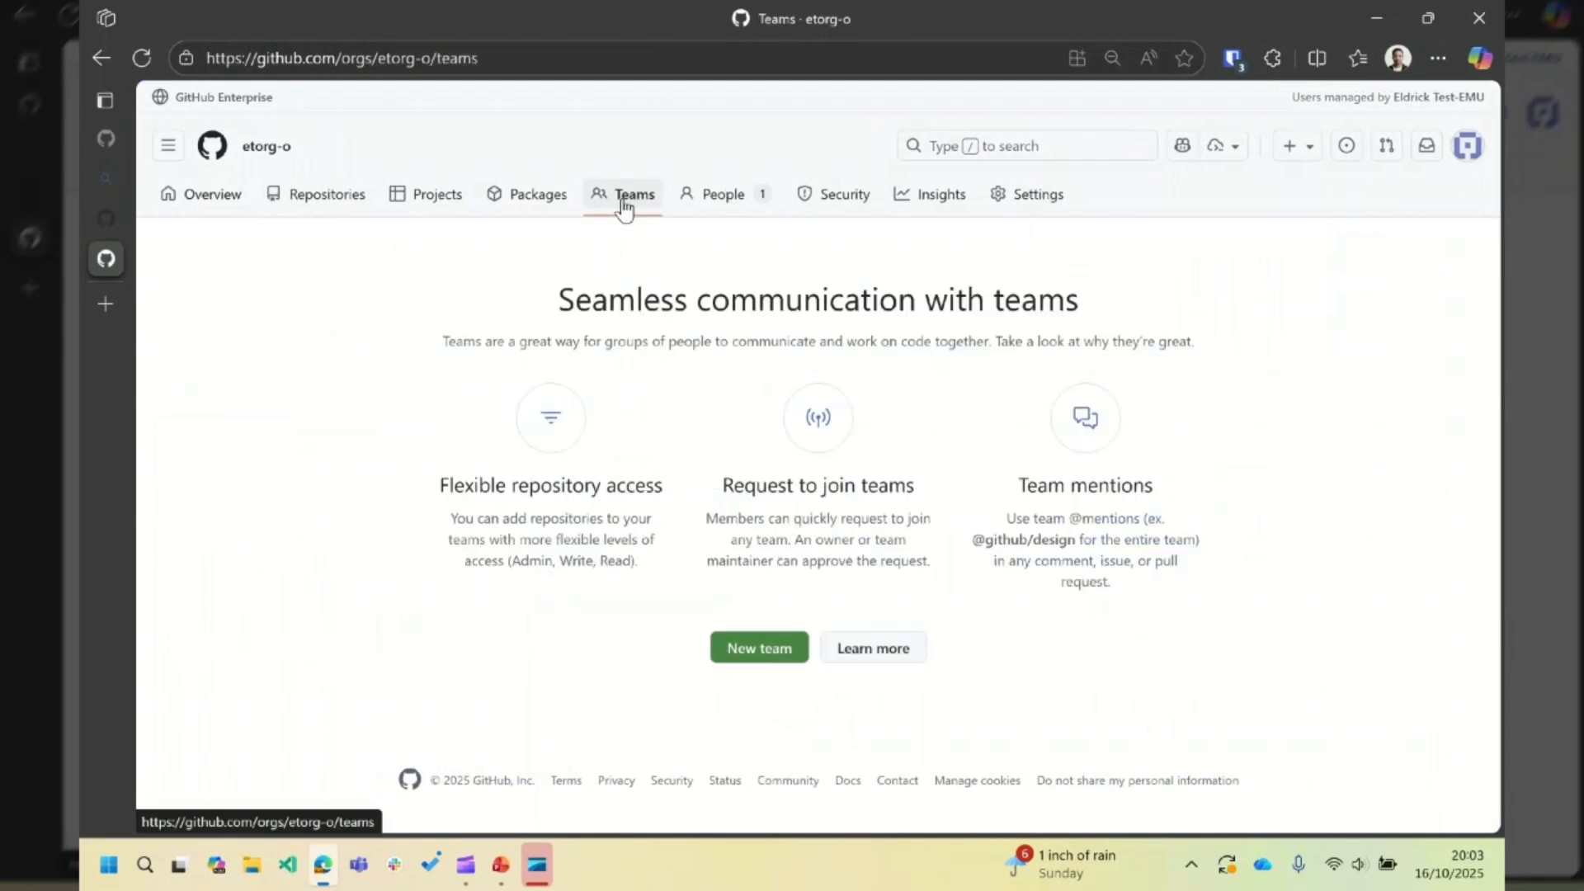
left_click(761, 652)
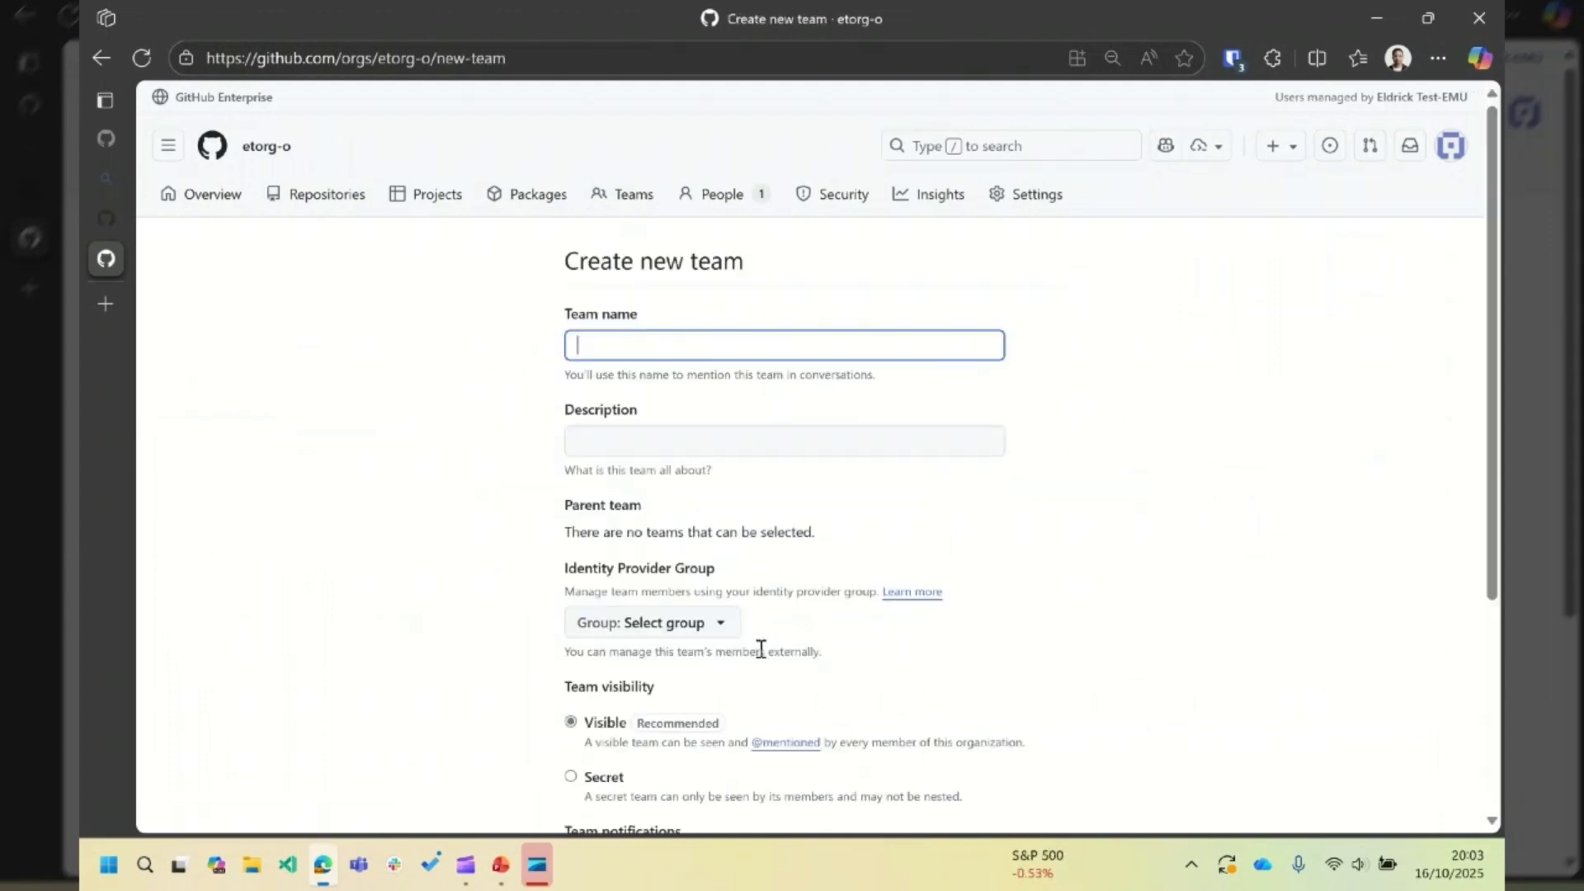
type("GitHub E")
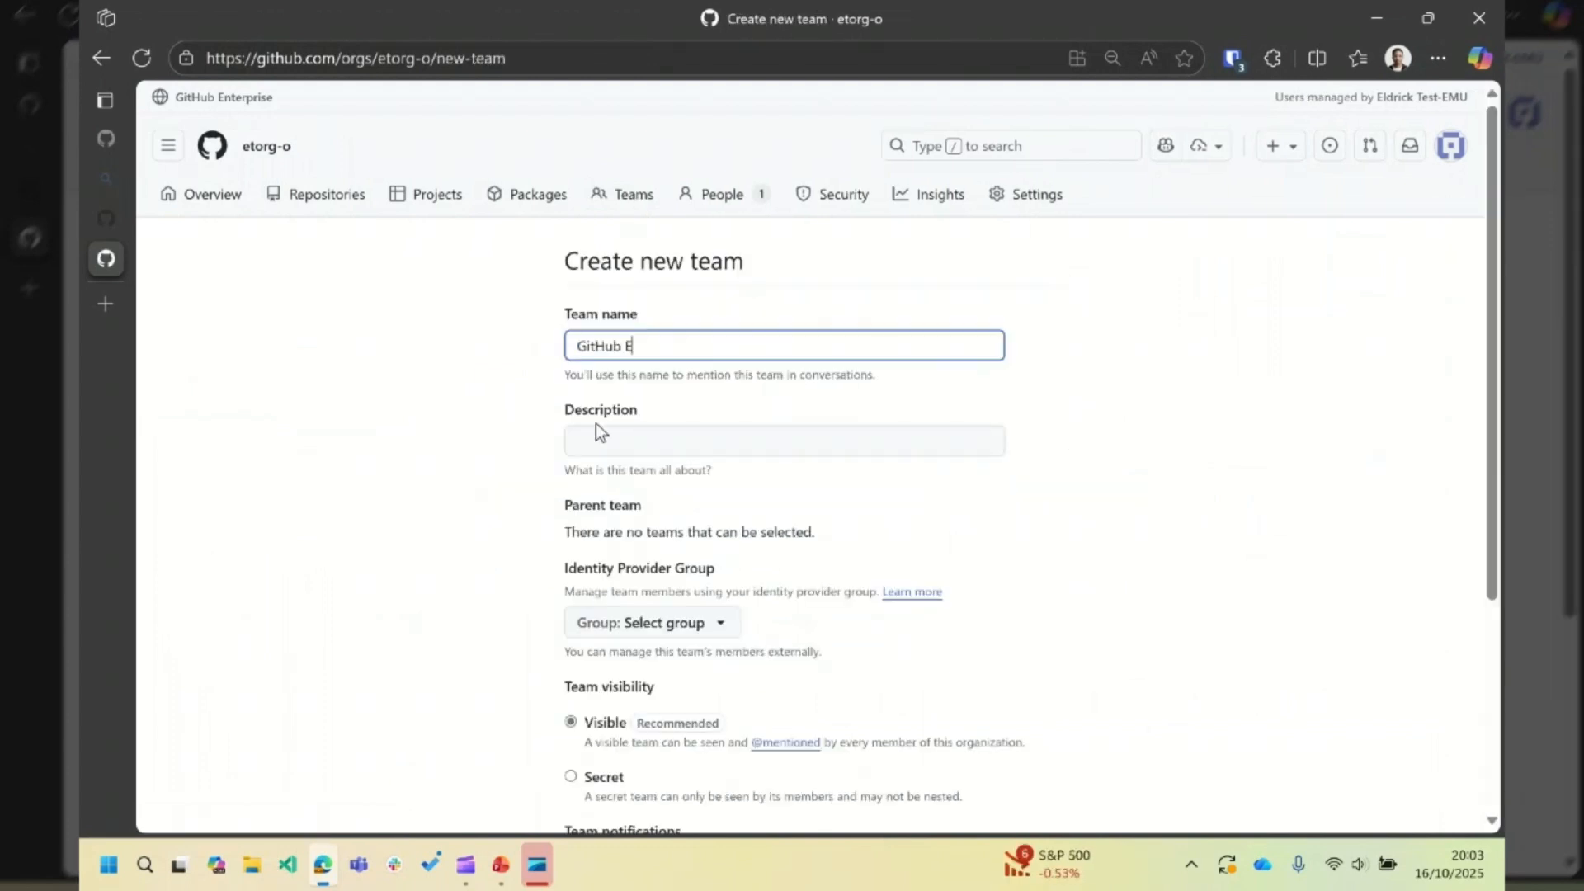
type("nterprise + Copilot Team")
Link the new team to the GitHub Copilot Users identity provider group, leaving the description empty
left_click(622, 443)
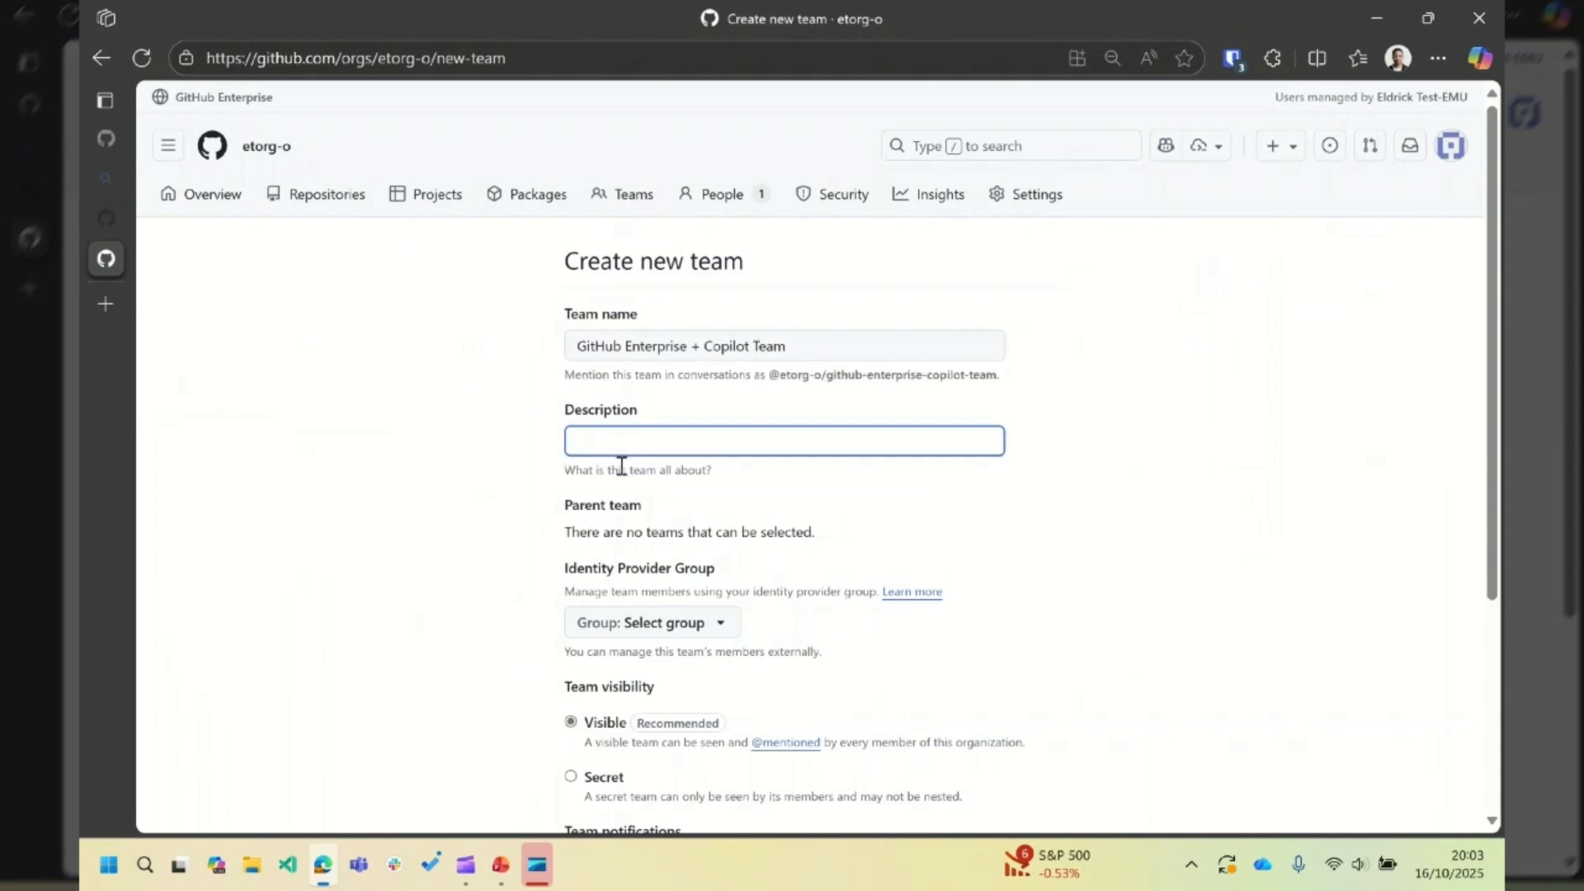
scroll(621, 479, "down", 1)
scroll(621, 500, "down", 1)
left_click(561, 444)
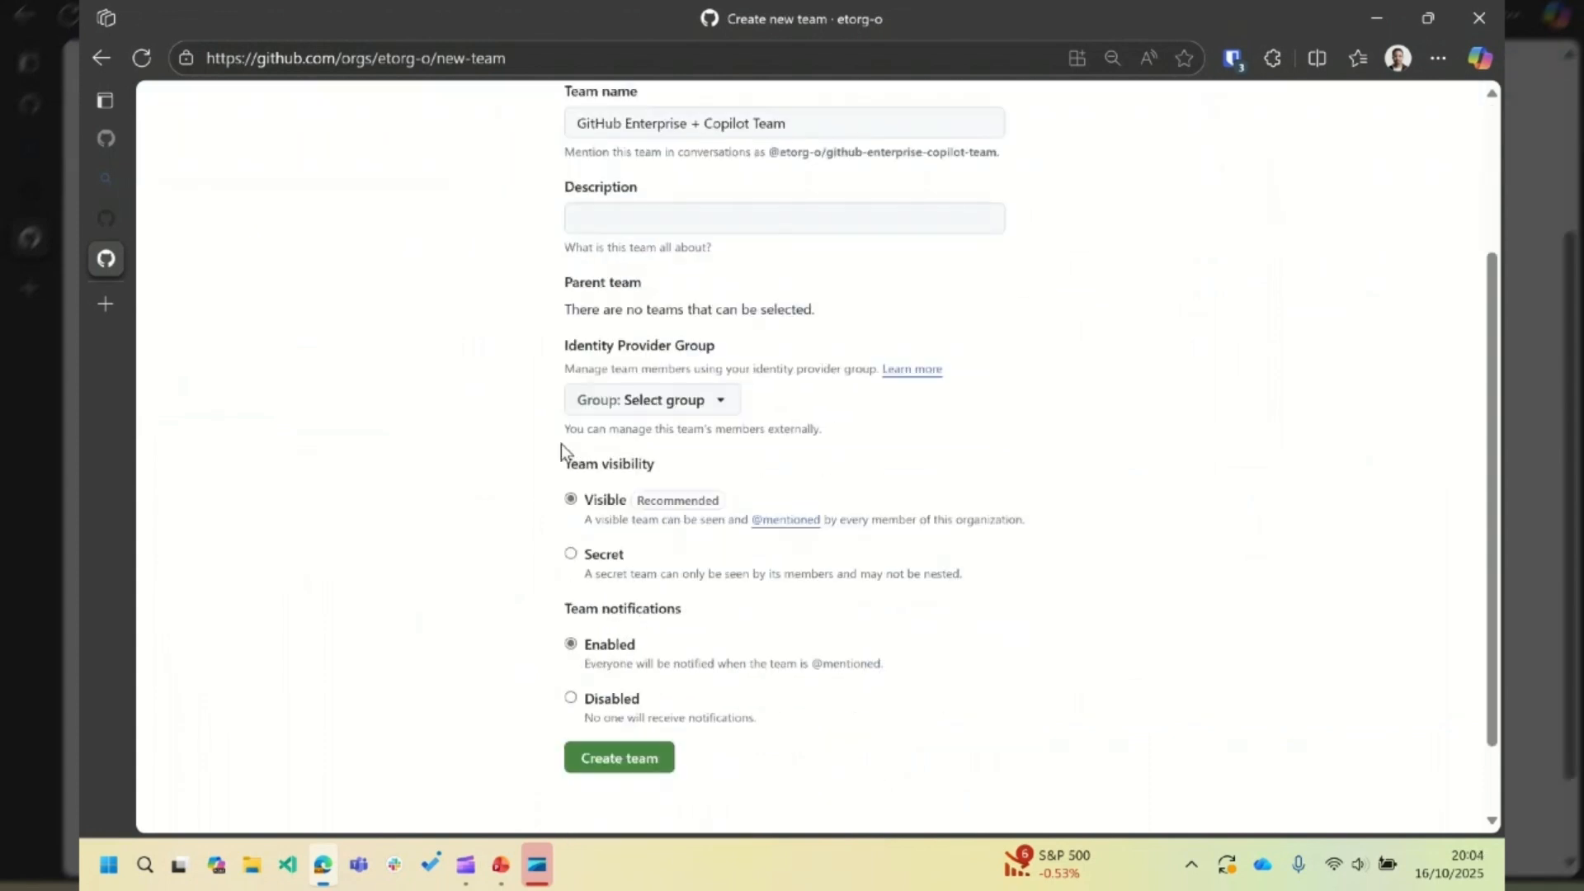
left_click(607, 402)
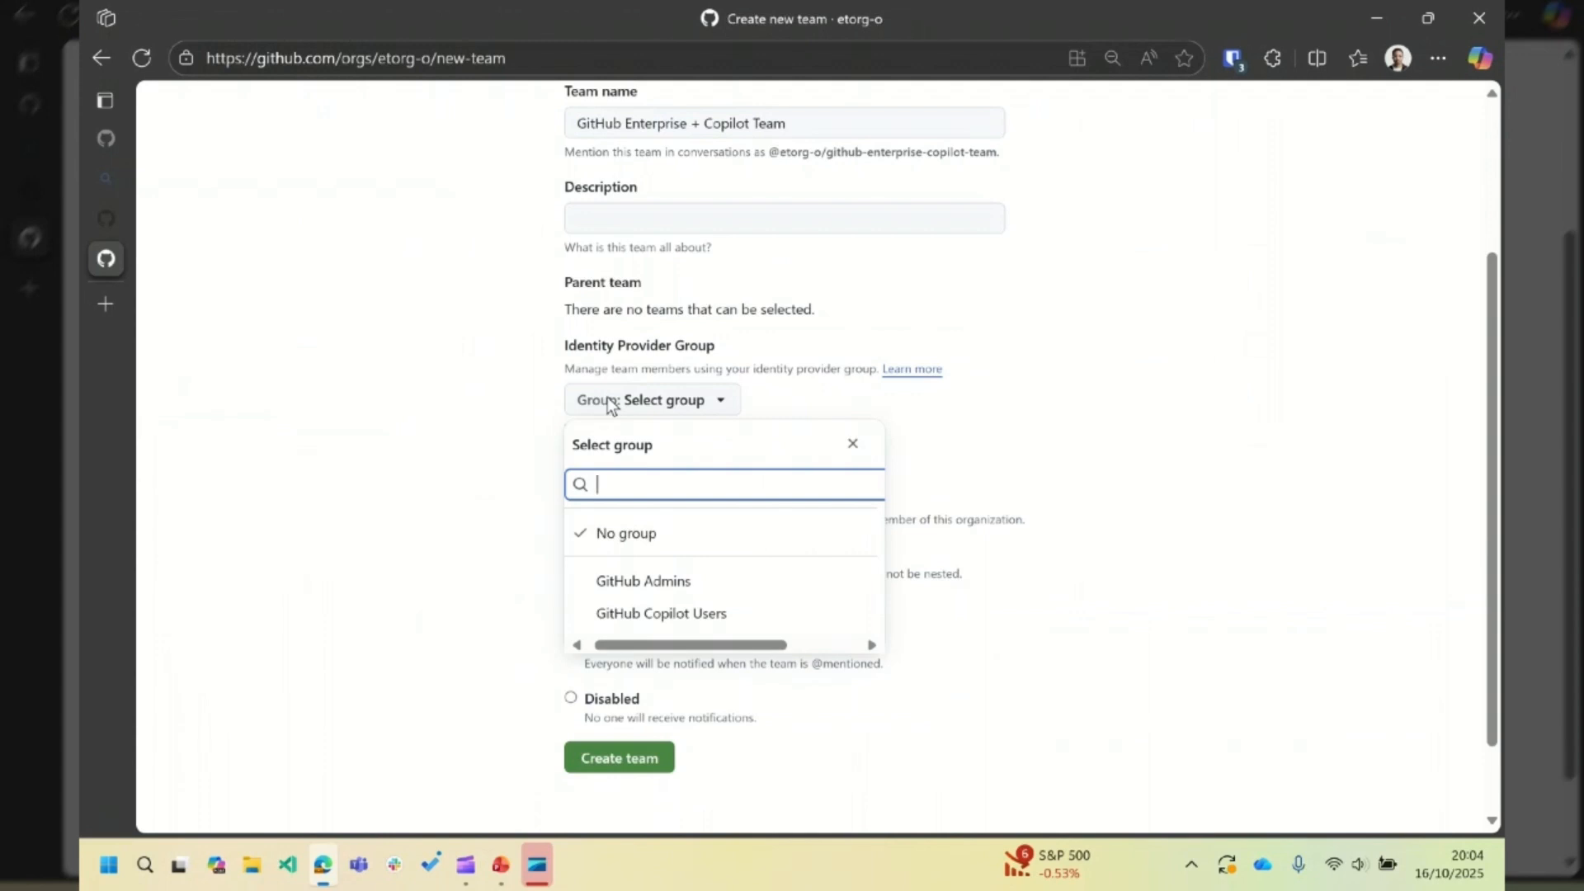
left_click(710, 615)
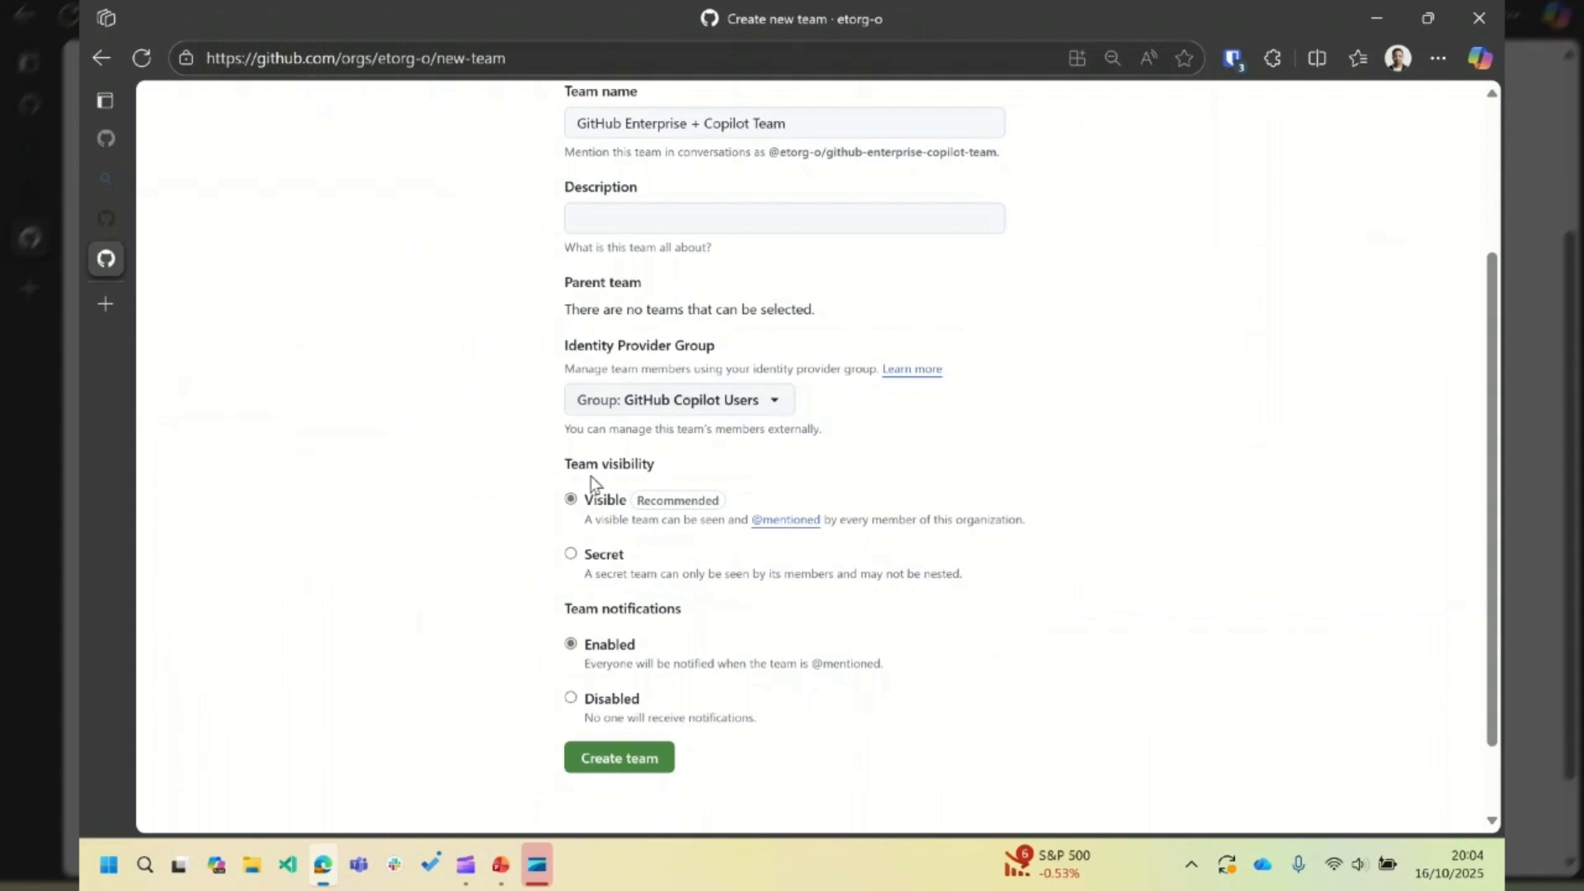
Create the team with Visible visibility and notifications enabled, and refresh its page to check the synced members
left_click_drag(571, 464, 644, 467)
left_click(645, 471)
left_click_drag(578, 615, 635, 612)
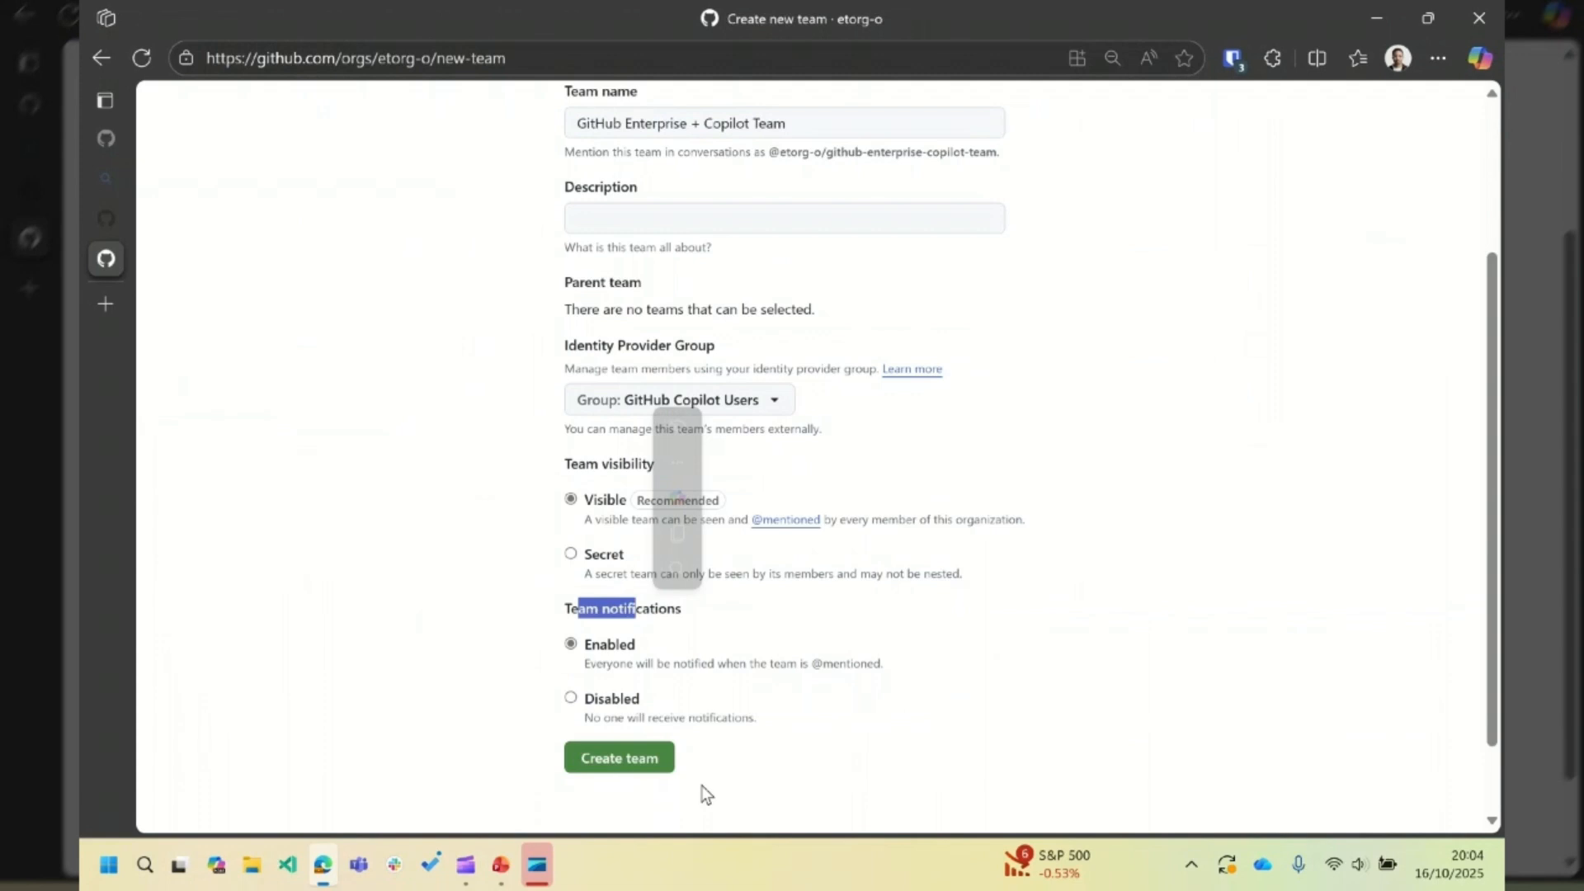
left_click(701, 785)
left_click(627, 762)
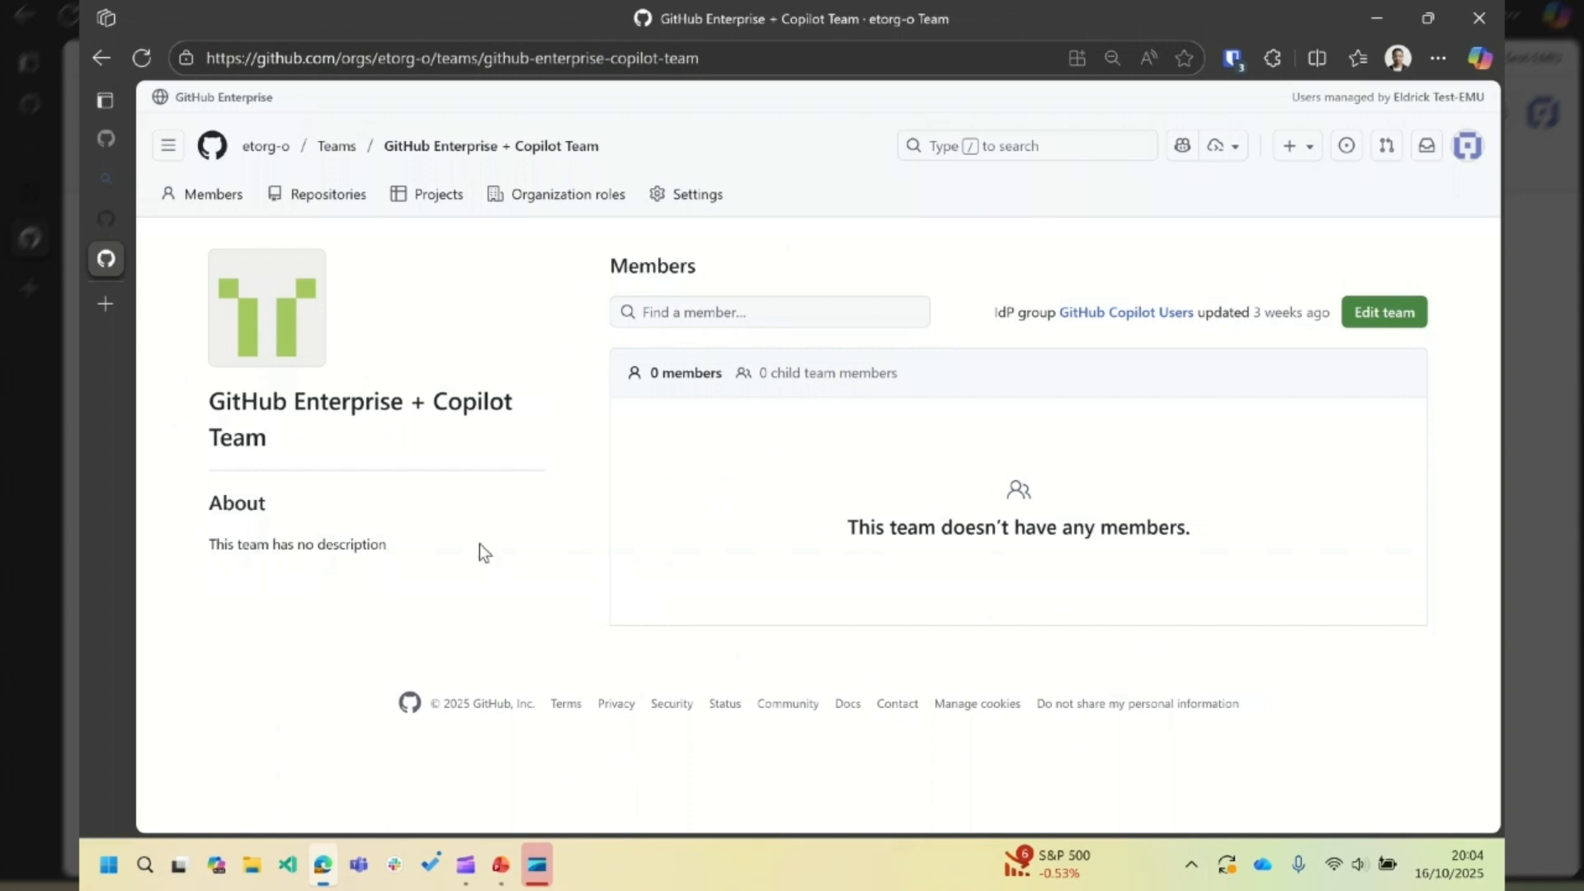
left_click(142, 59)
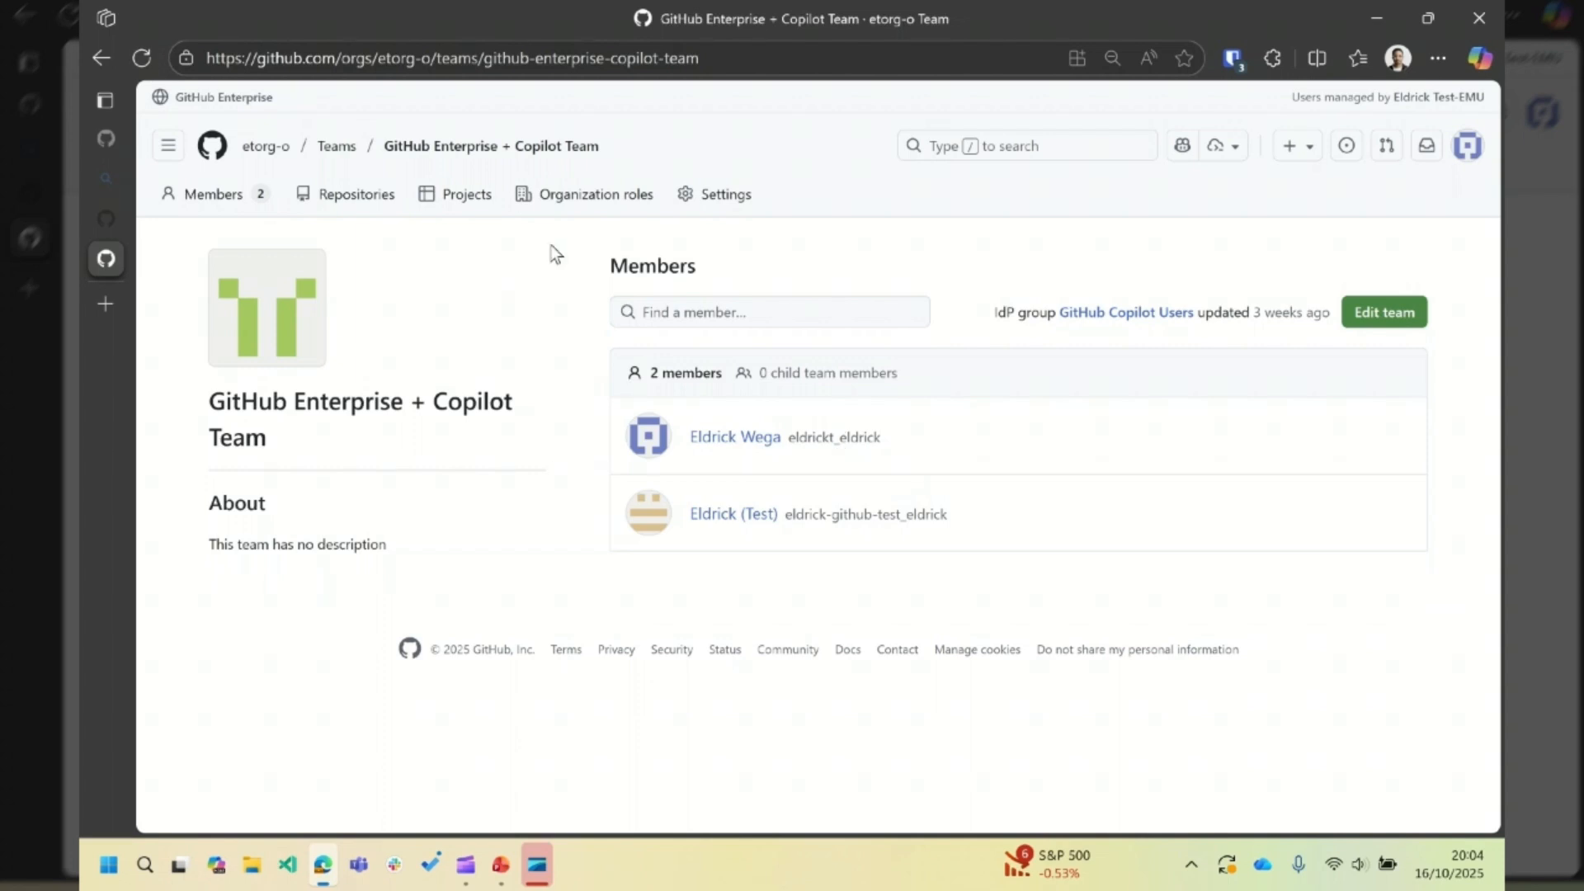
Open the Copilot access settings of the etorg-o organization
left_click(258, 154)
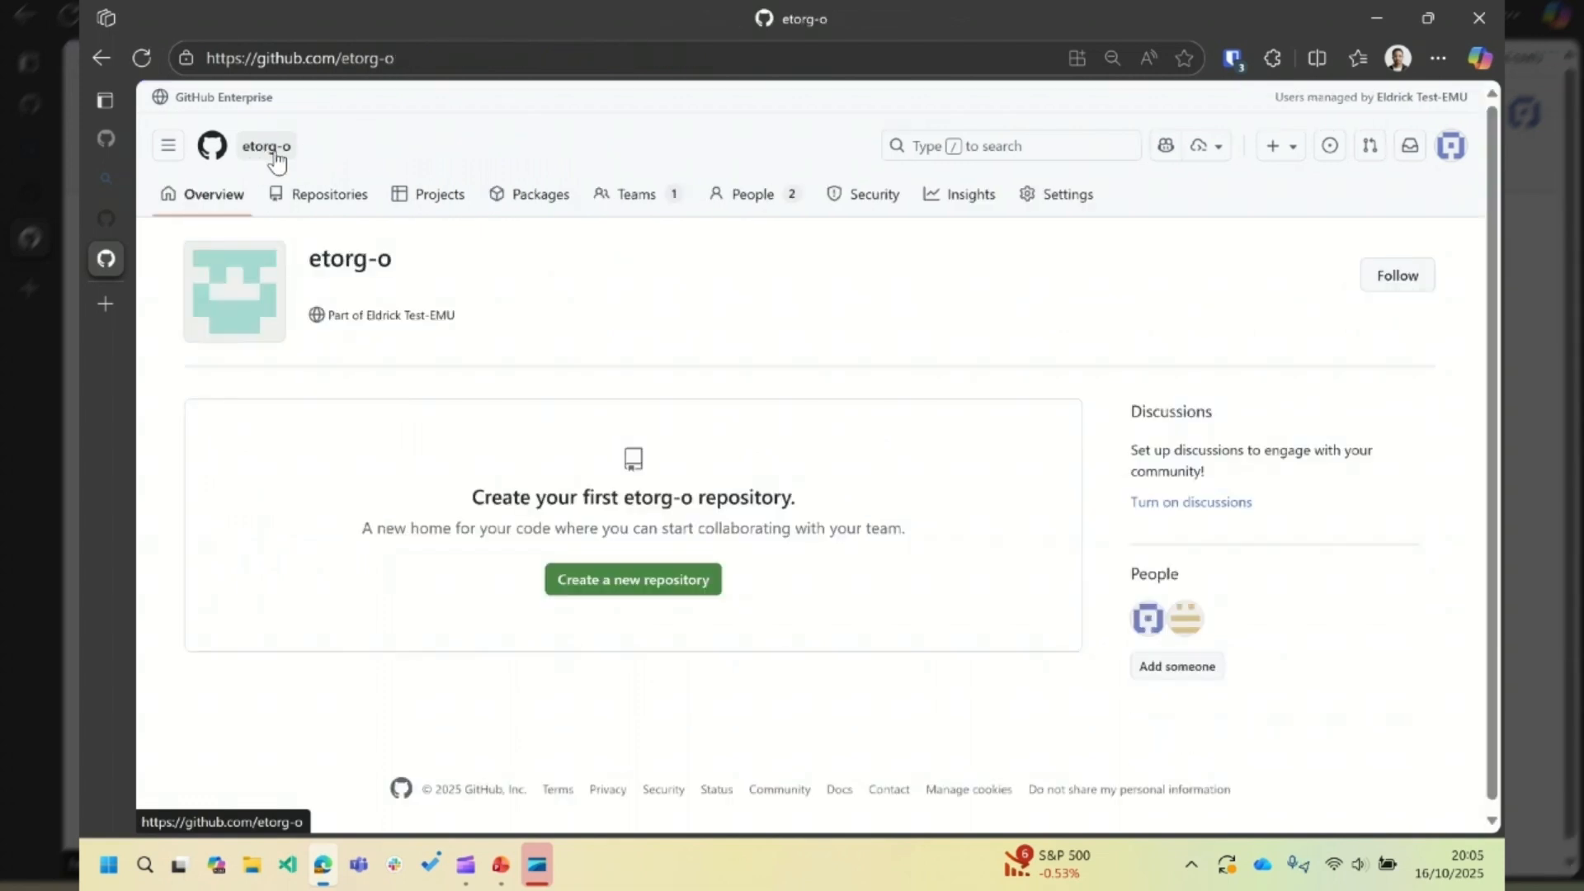
left_click(1046, 196)
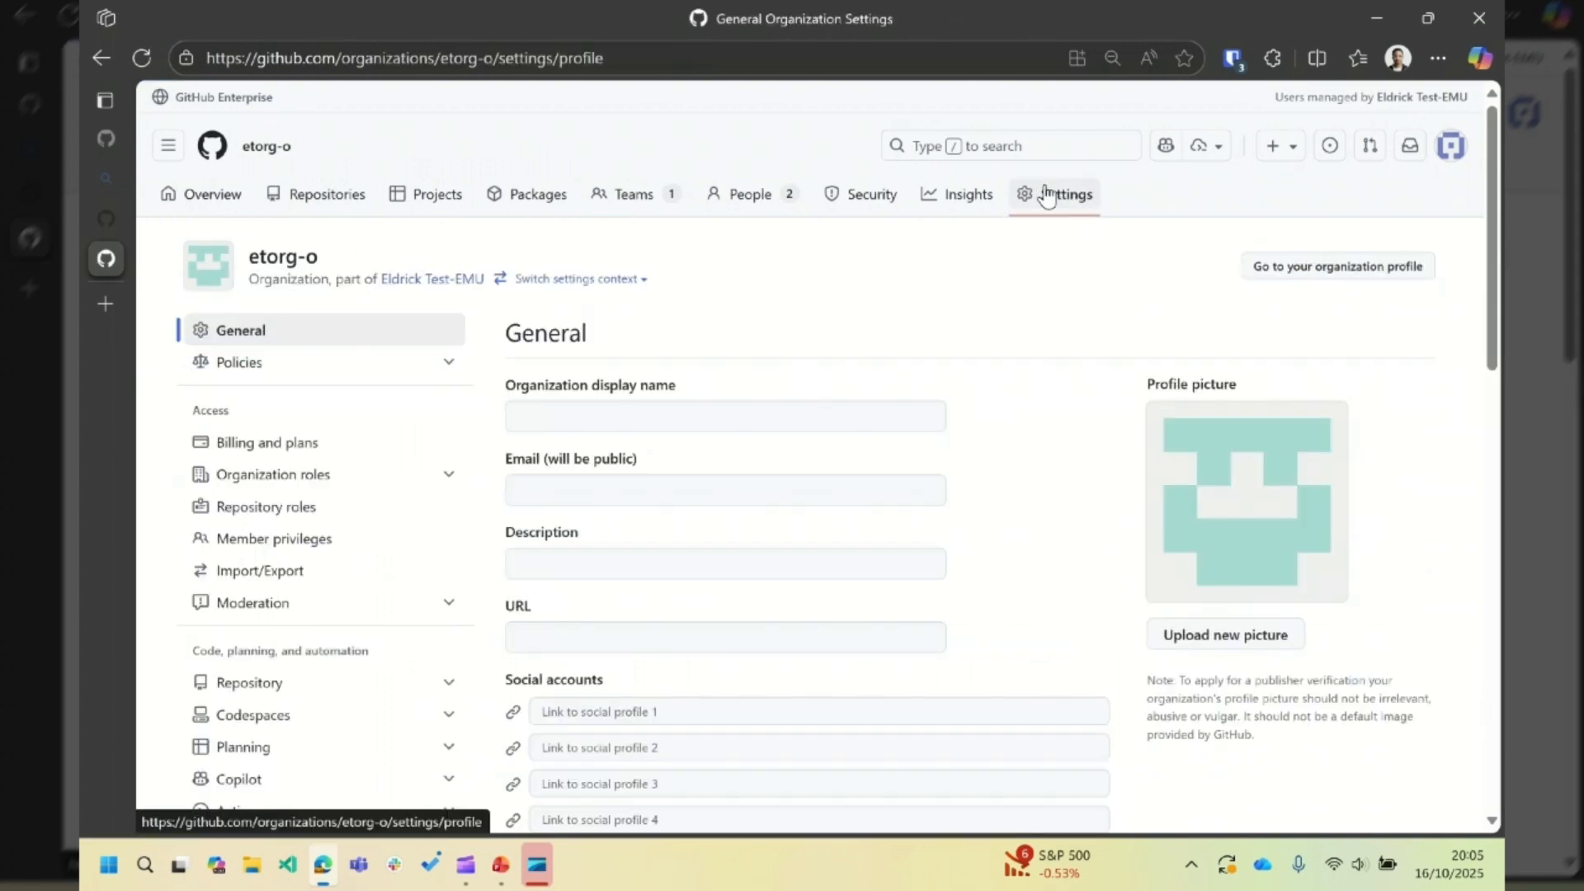
scroll(293, 386, "down", 3)
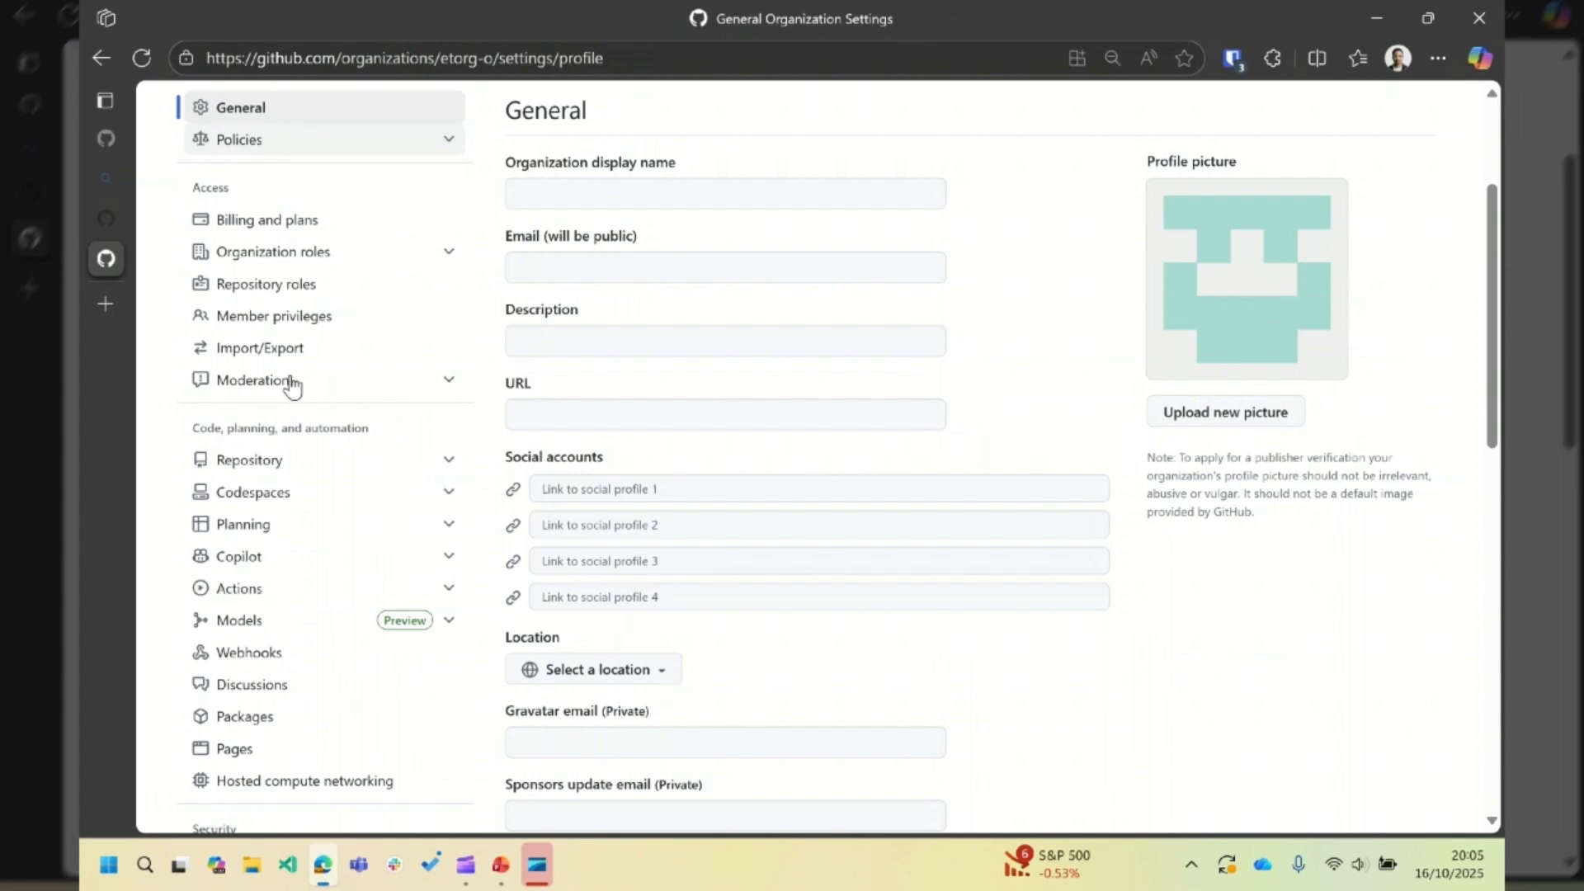
scroll(259, 448, "down", 2)
left_click(259, 448)
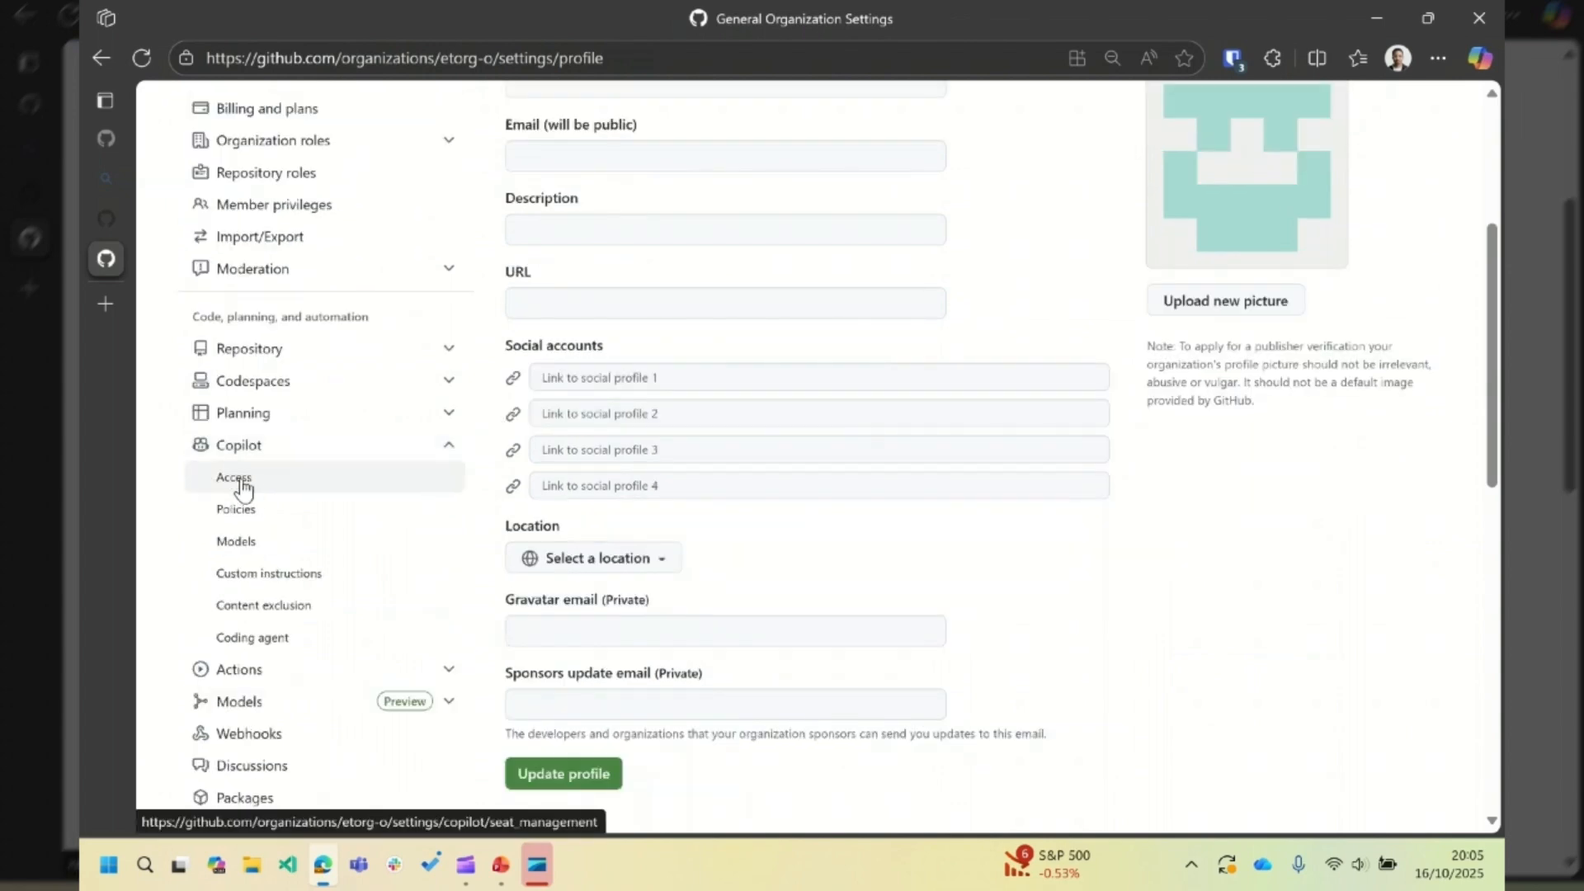
left_click(235, 479)
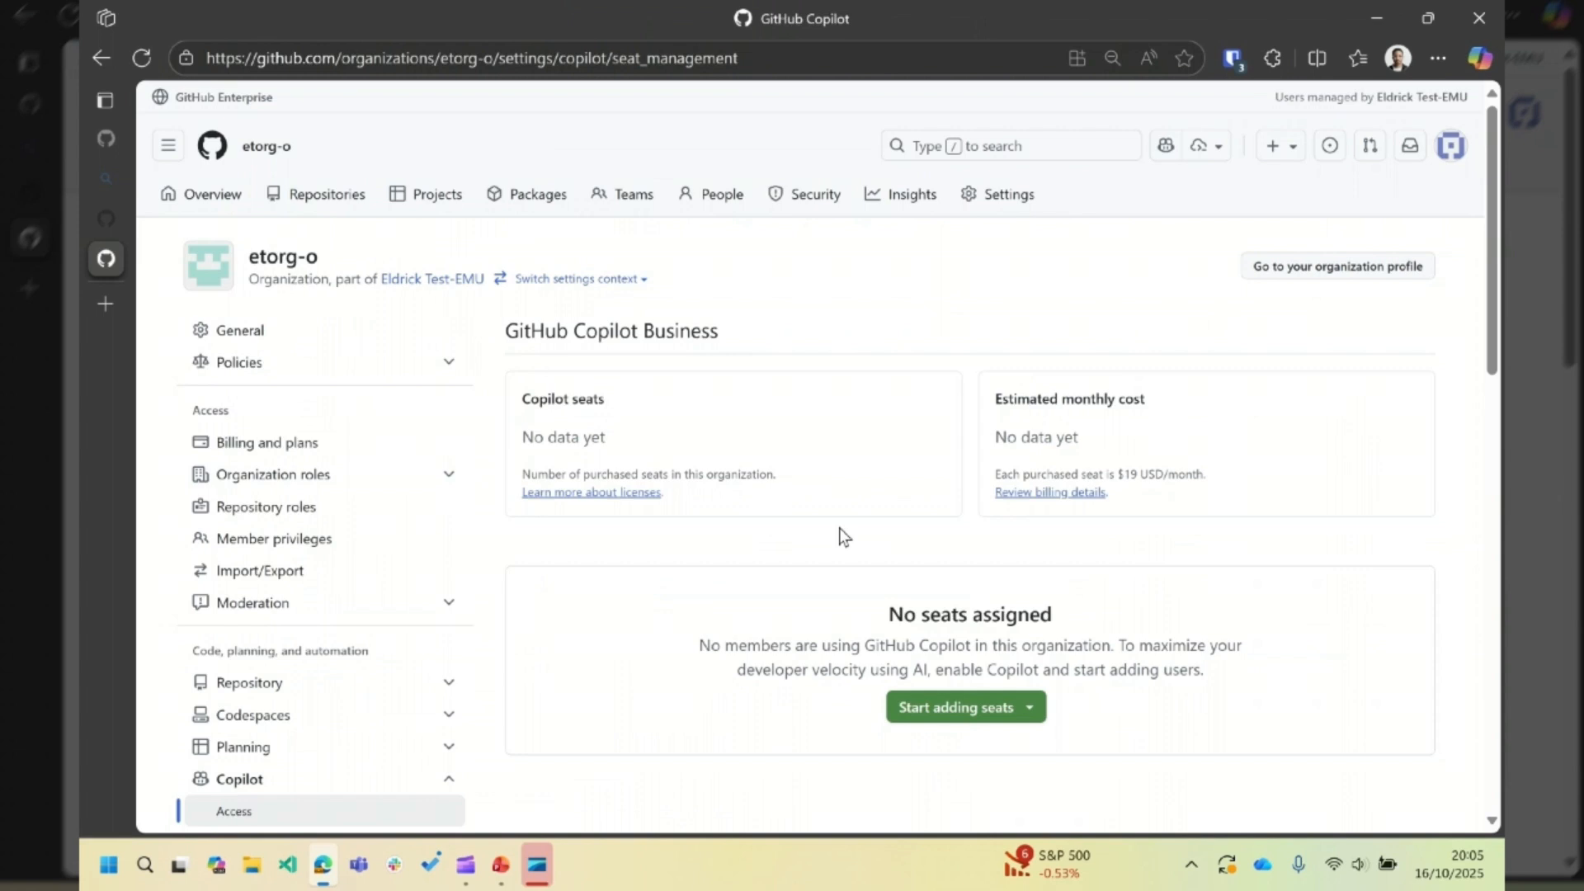
Start adding Copilot seats for selected members only and choose the GitHub Enterprise + Copilot Team
left_click(972, 711)
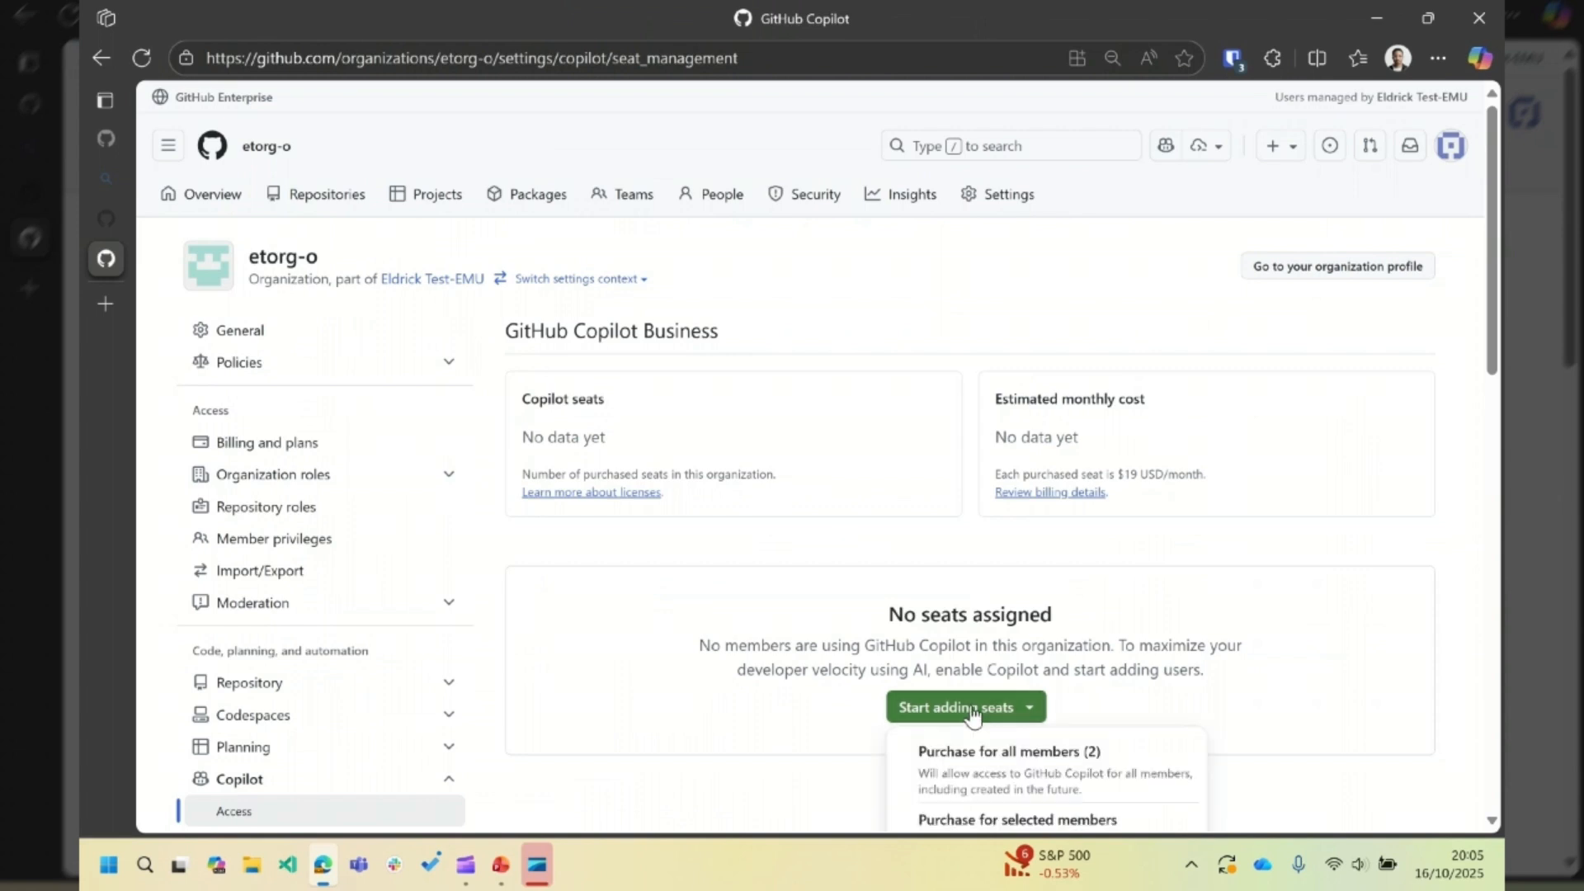
scroll(972, 714, "down", 3)
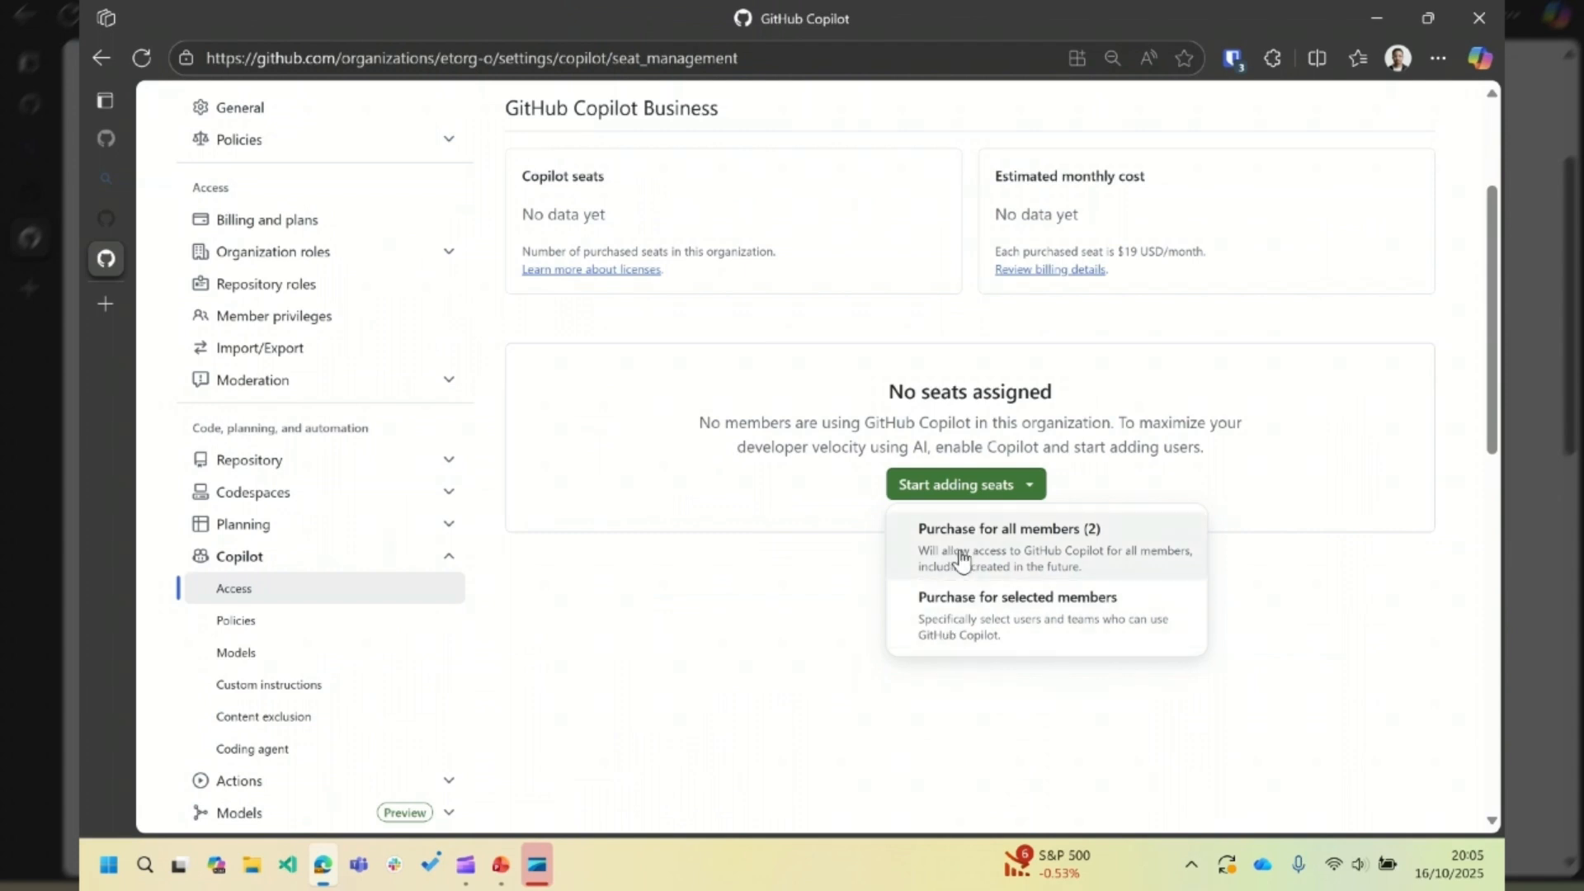
left_click(987, 629)
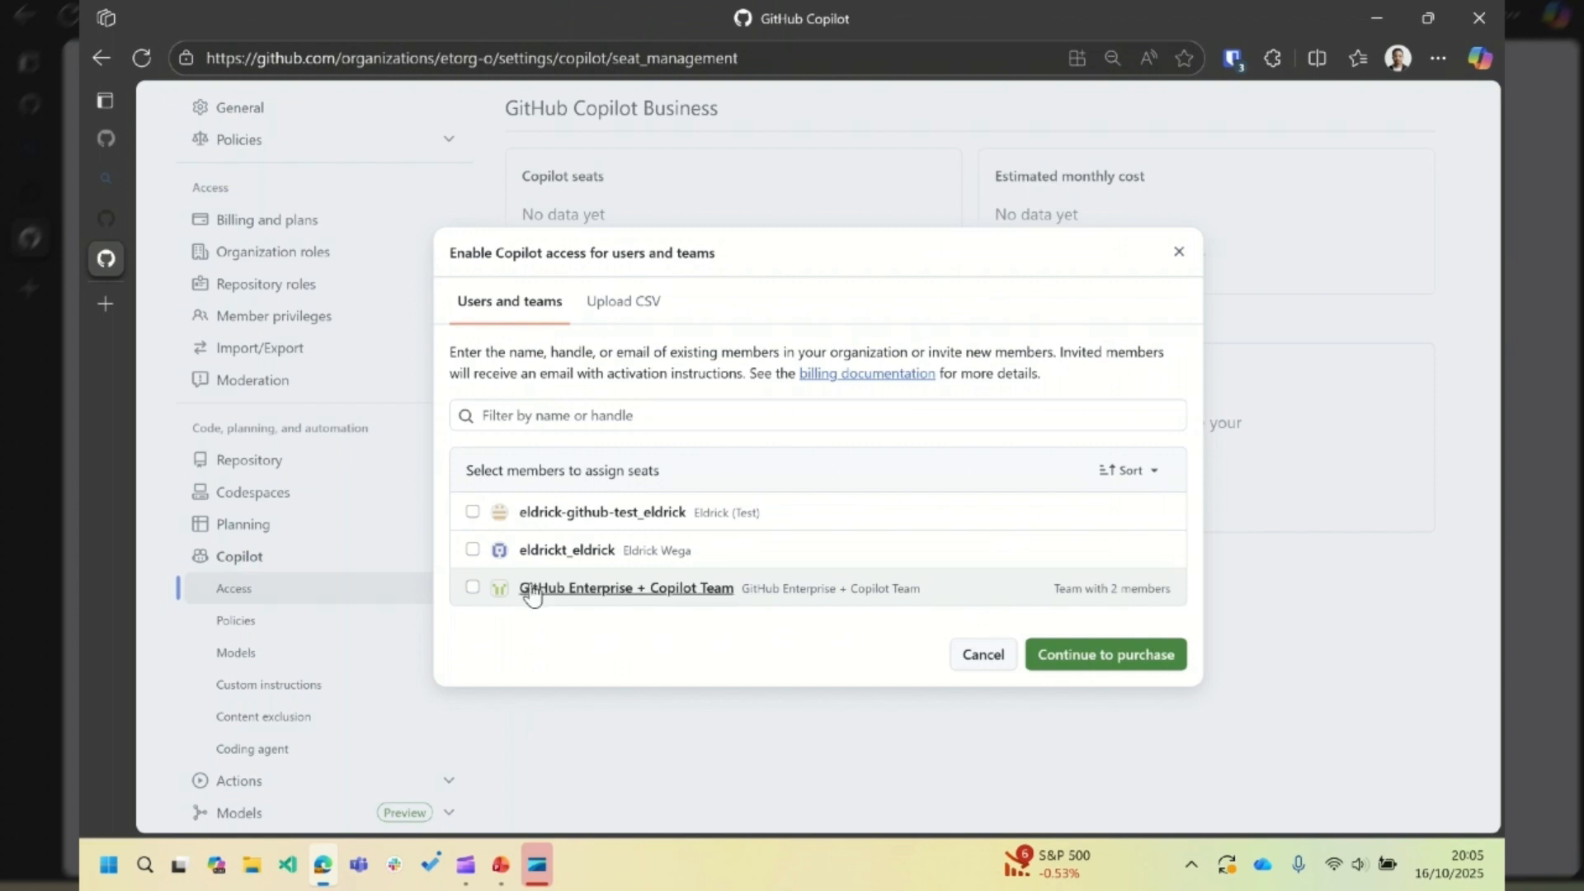
left_click(472, 587)
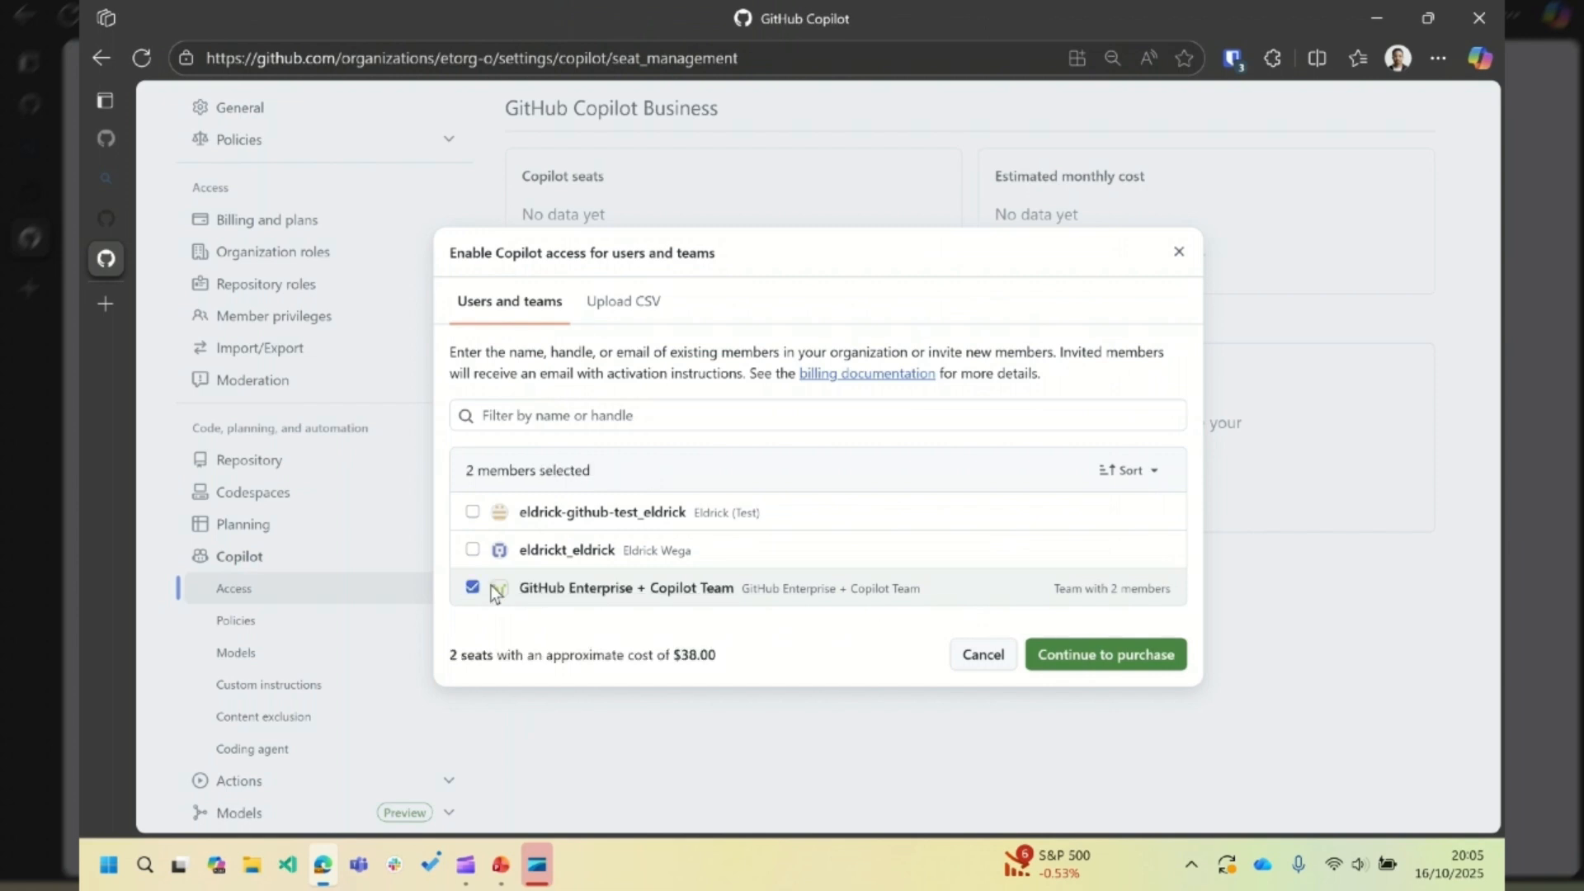
mouse_move(647, 590)
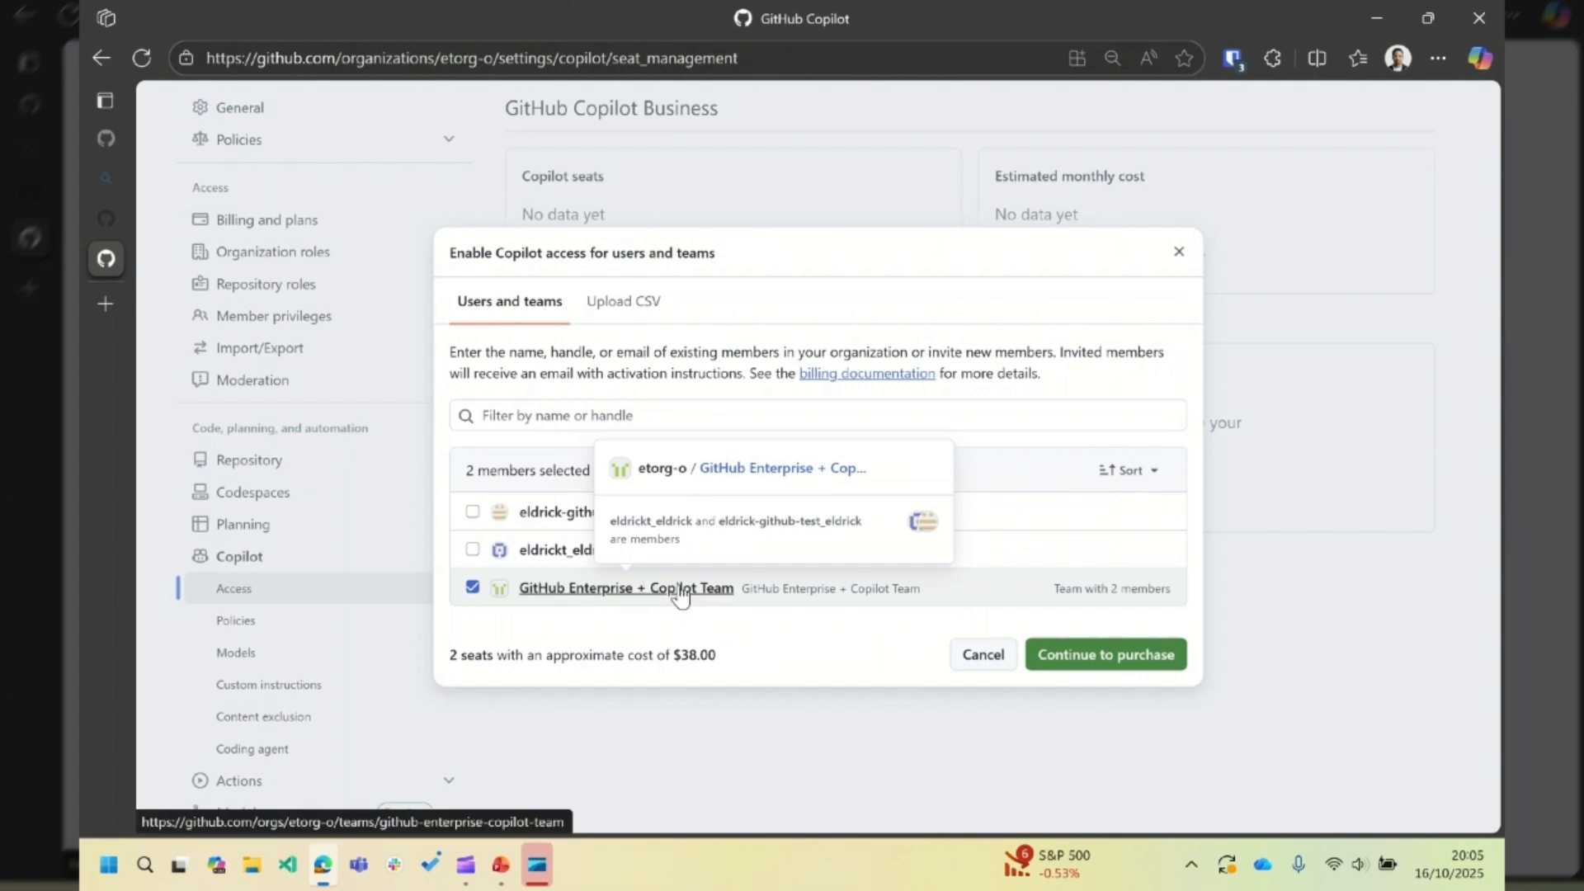
Check the approximate seat cost, continue to the purchase and confirm buying 2 Copilot seats for the team
left_click_drag(487, 656, 467, 658)
left_click(755, 658)
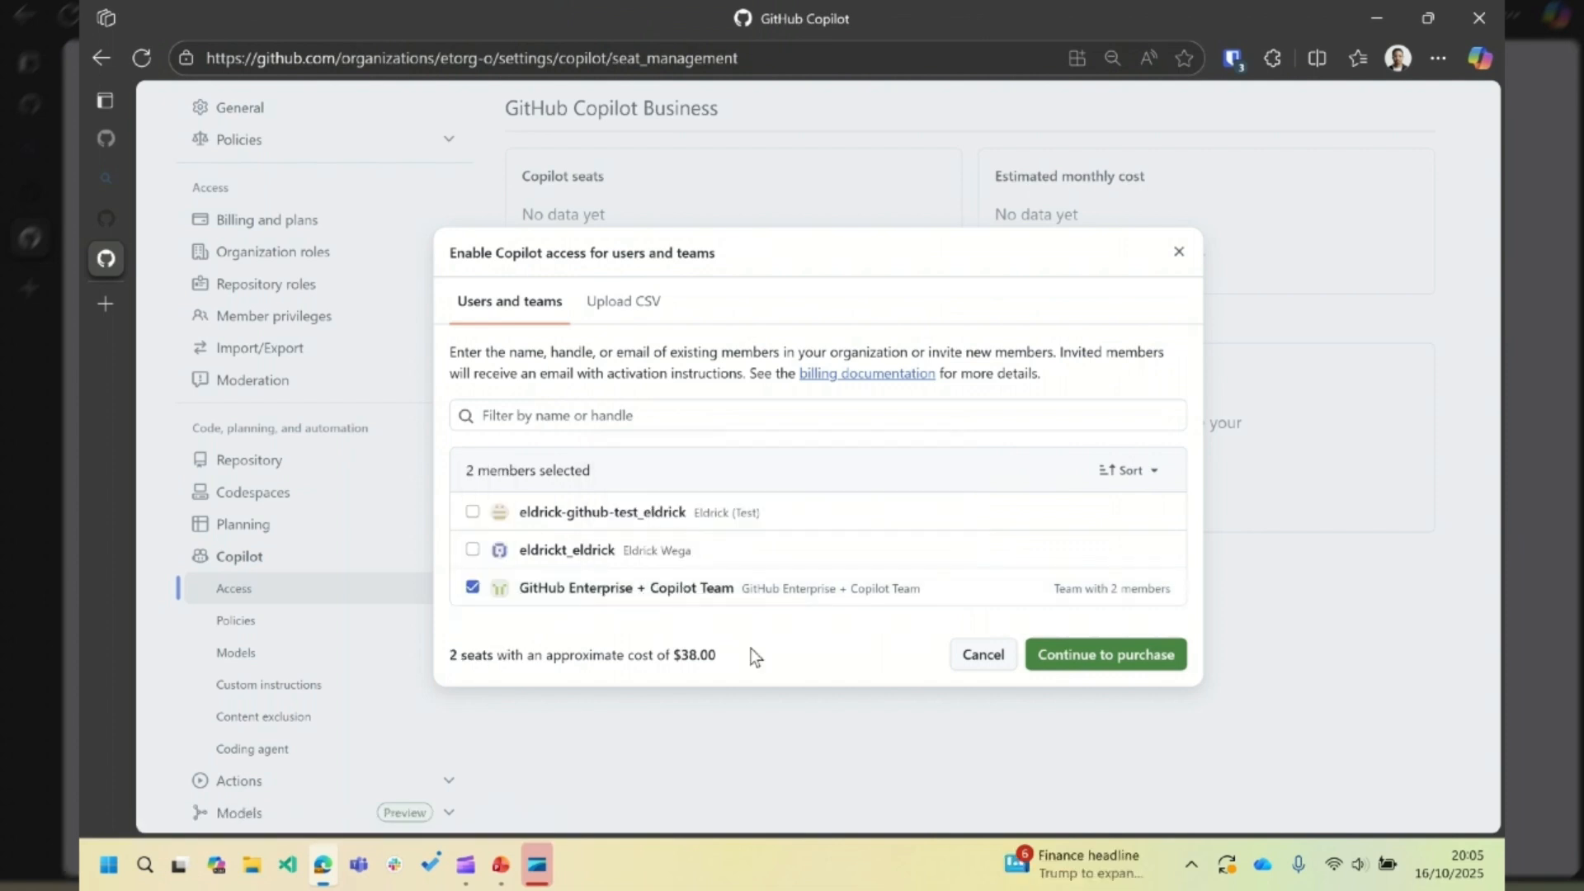
left_click(1109, 654)
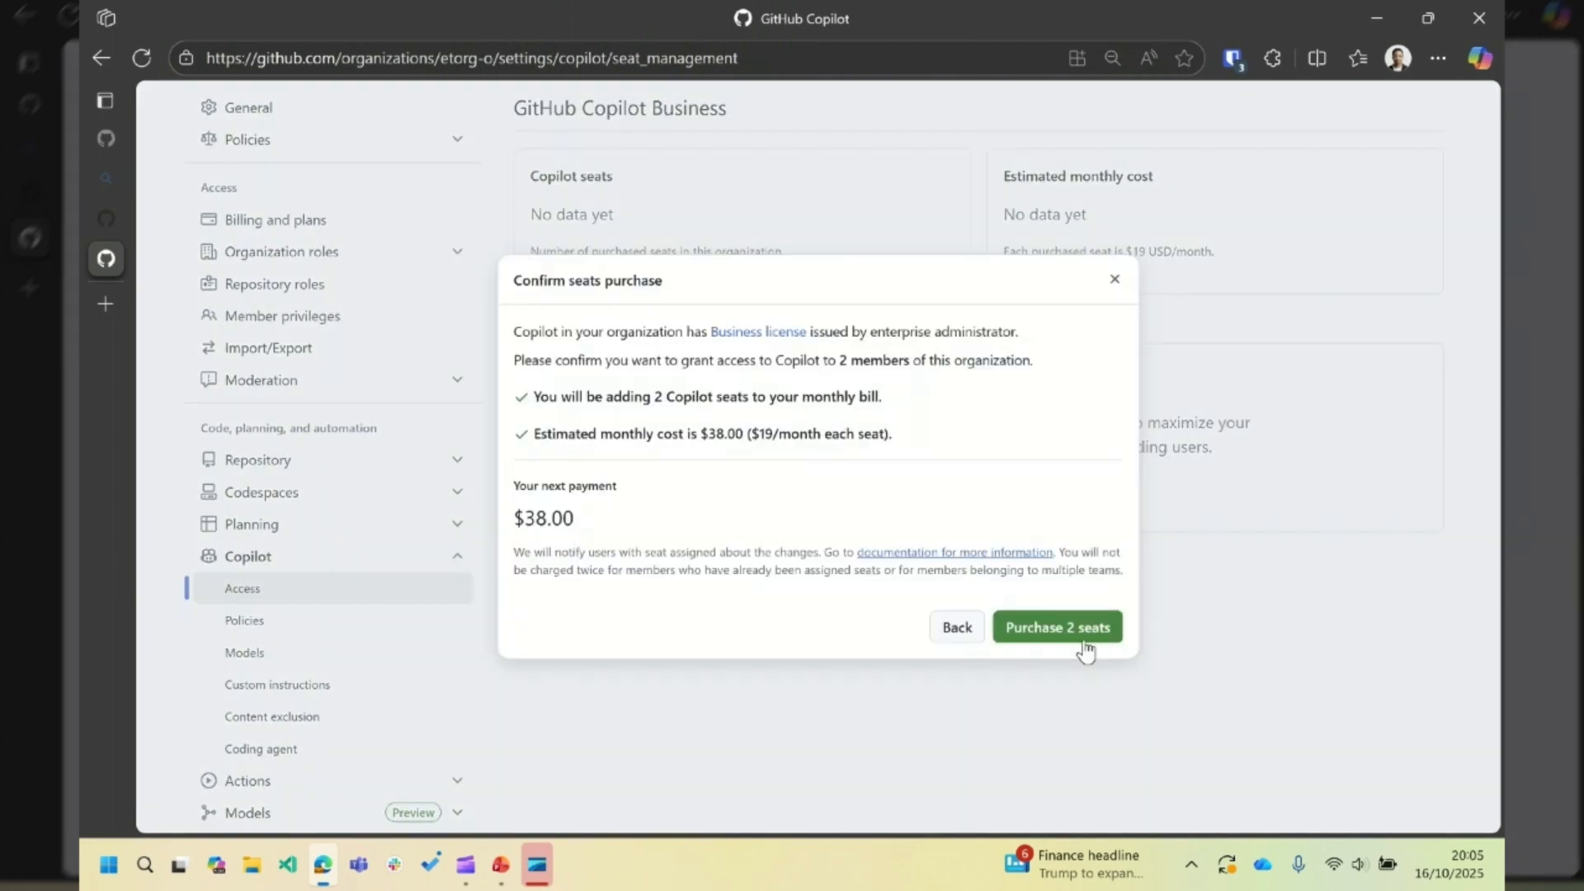
left_click(1071, 635)
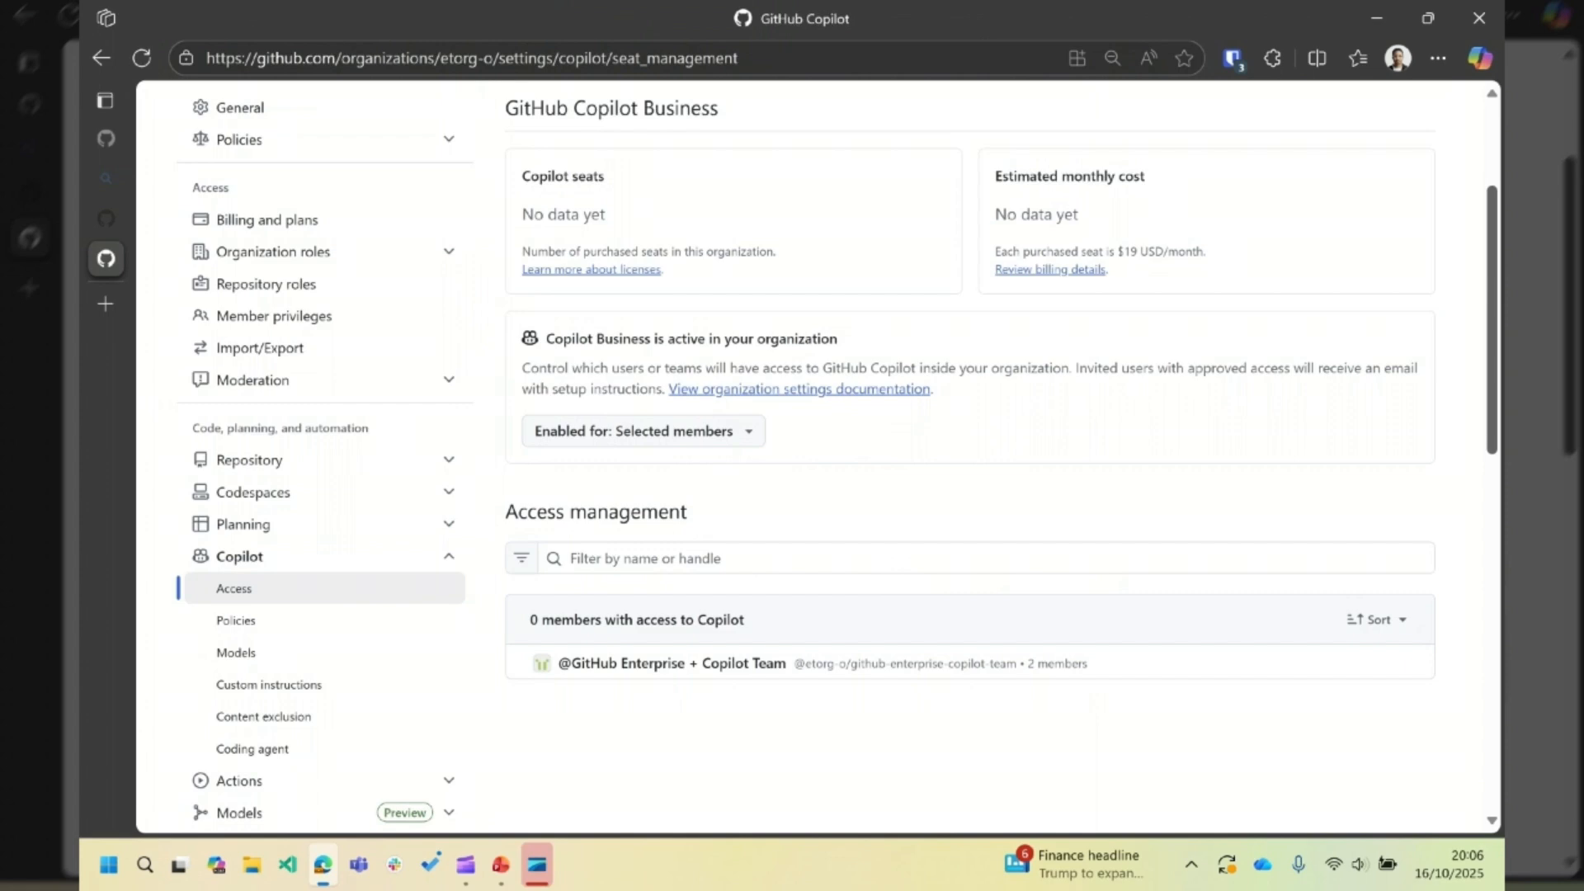
Leave the Copilot access settings and open the overview page of the etorg-o organization
scroll(1487, 150, "up", 2)
scroll(1487, 151, "up", 1)
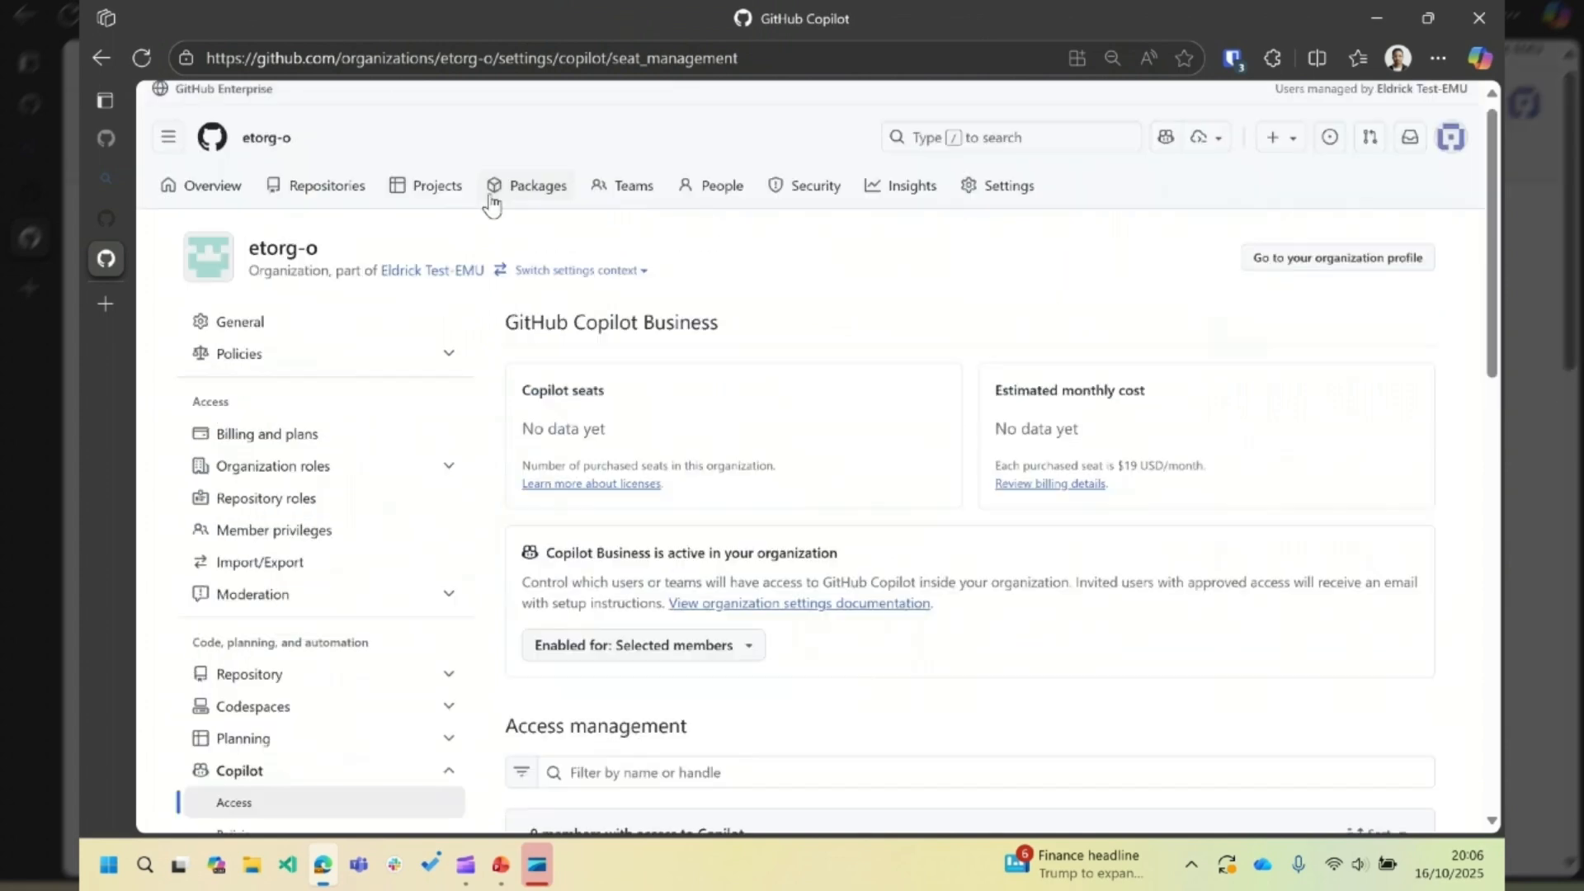
left_click(216, 189)
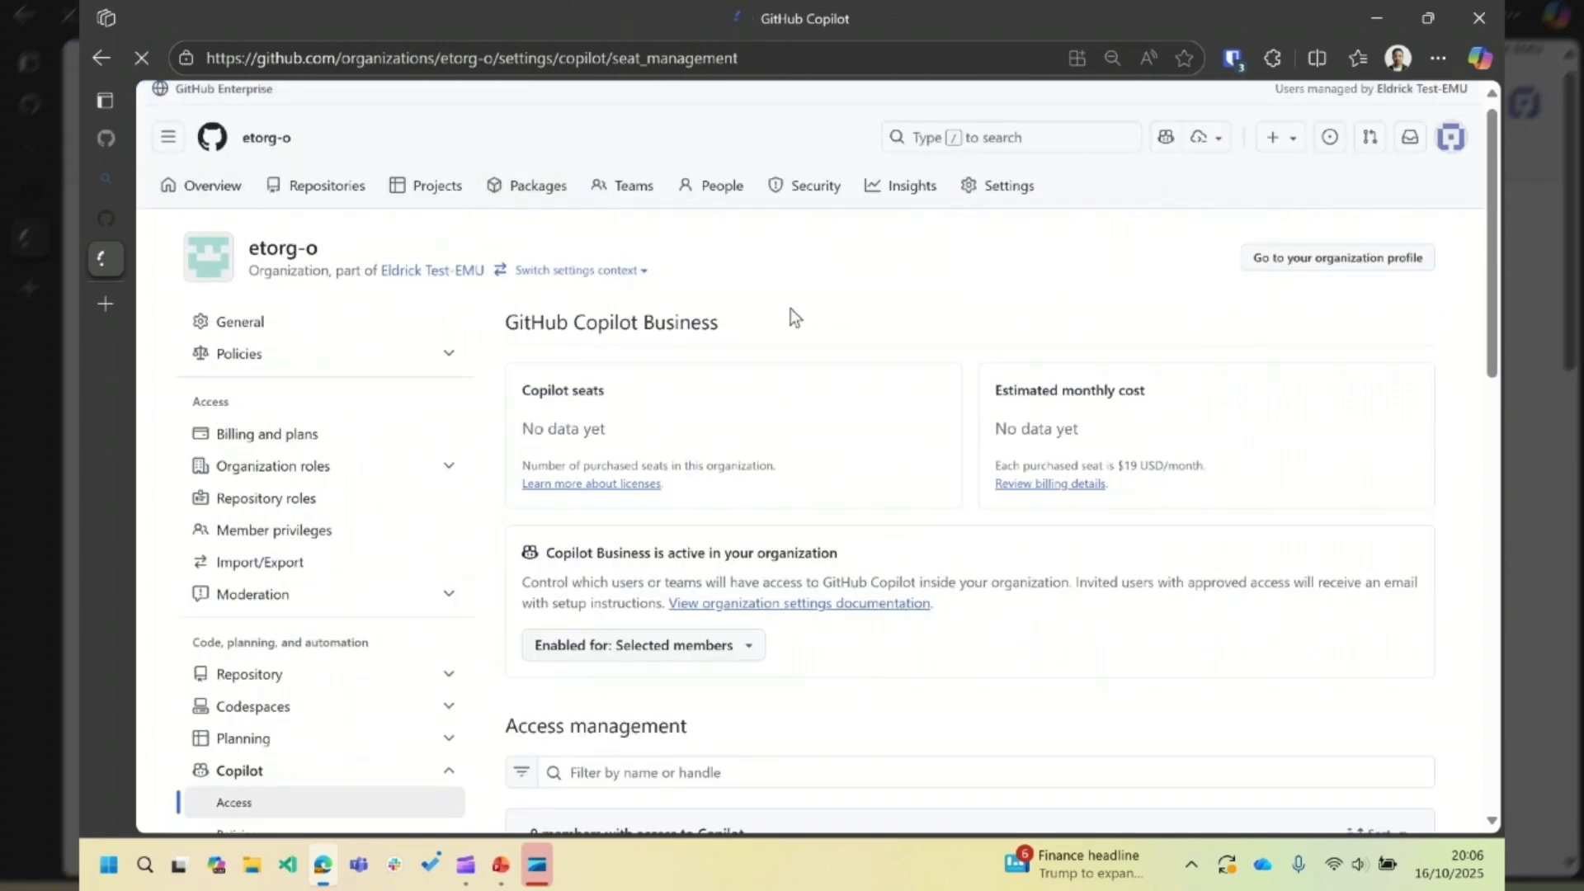